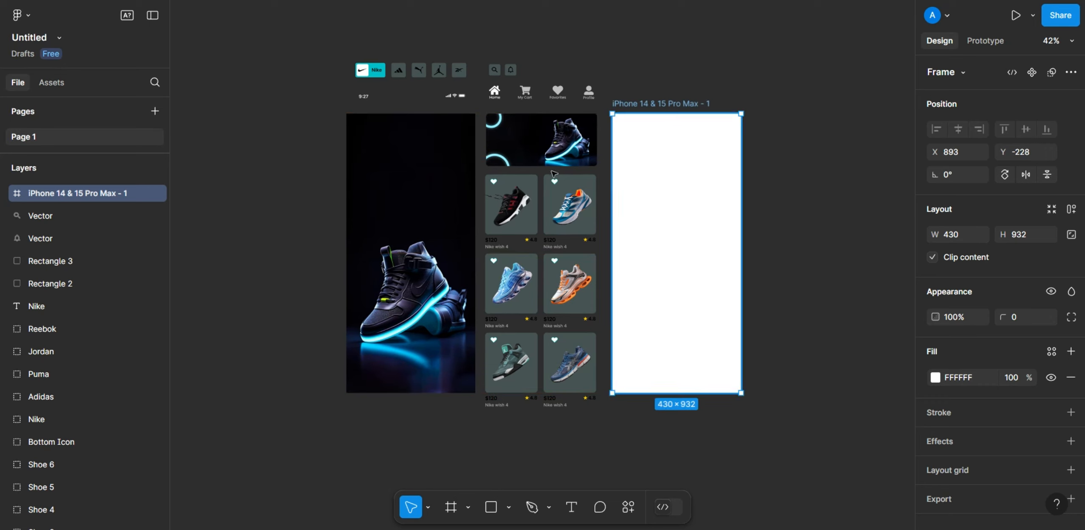
Step: Place the neon shoe image over the whole iPhone frame and position the status bar on it at X 30, Y 15
{"action": "left_click_drag", "start_coordinate": [368, 248], "coordinate": [635, 247]}
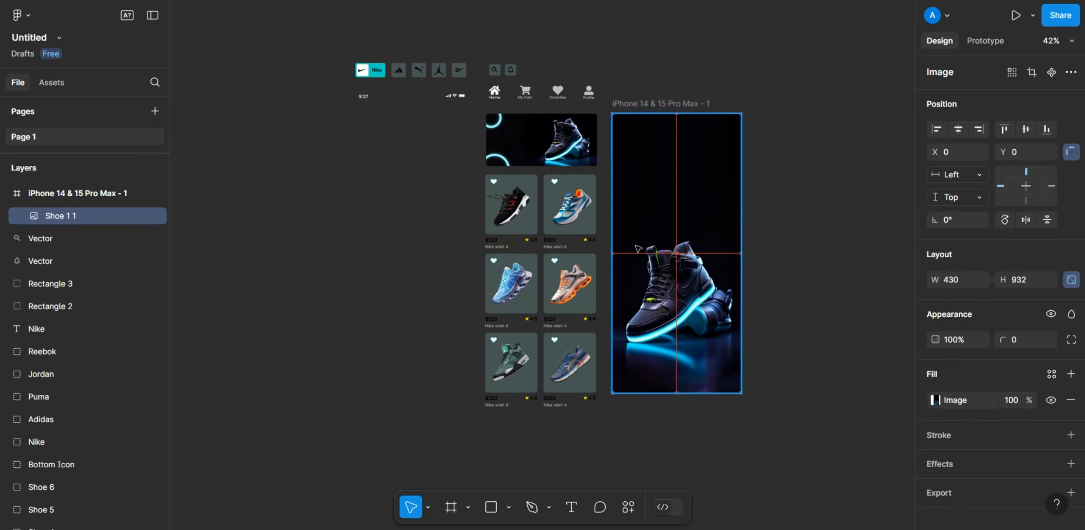
{"action": "left_click_drag", "start_coordinate": [390, 97], "coordinate": [613, 176]}
{"action": "scroll", "coordinate": [653, 165], "scroll_direction": "up", "scroll_amount": 1}
{"action": "key", "text": "alt"}
{"action": "scroll", "coordinate": [714, 142], "scroll_direction": "up", "scroll_amount": 5}
{"action": "key", "text": "Down"}
{"action": "key", "text": "Down"}
{"action": "key", "text": "Down"}
{"action": "key", "text": "Down"}
{"action": "key", "text": "Down"}
{"action": "key", "text": "Down"}
{"action": "key", "text": "alt"}
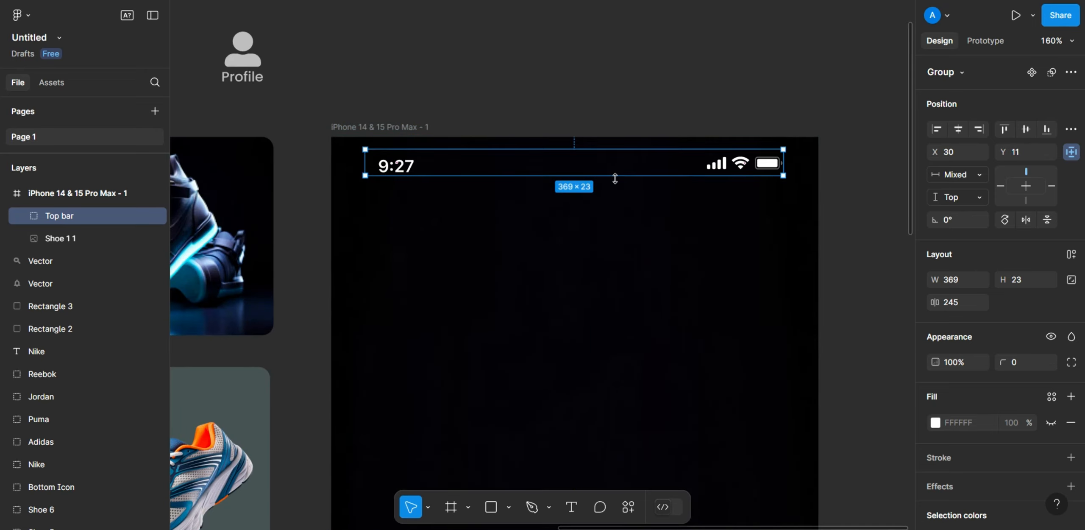
{"action": "key", "text": "Down"}
{"action": "key", "text": "Down"}
{"action": "key", "text": "Down"}
{"action": "key", "text": "Down"}
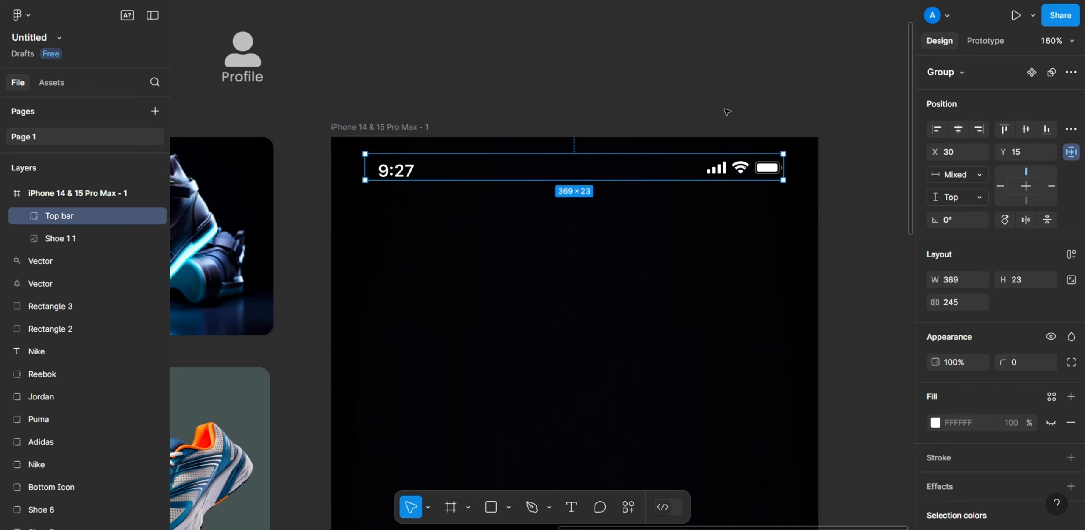
{"action": "left_click", "coordinate": [727, 110]}
Step: Add the heading text "Start Journey" in PoetsenOne Regular, size 40, and centre it above the shoe
{"action": "scroll", "coordinate": [727, 100], "scroll_direction": "down", "scroll_amount": 5}
{"action": "scroll", "coordinate": [703, 138], "scroll_direction": "down", "scroll_amount": 5}
{"action": "scroll", "coordinate": [695, 133], "scroll_direction": "up", "scroll_amount": 3}
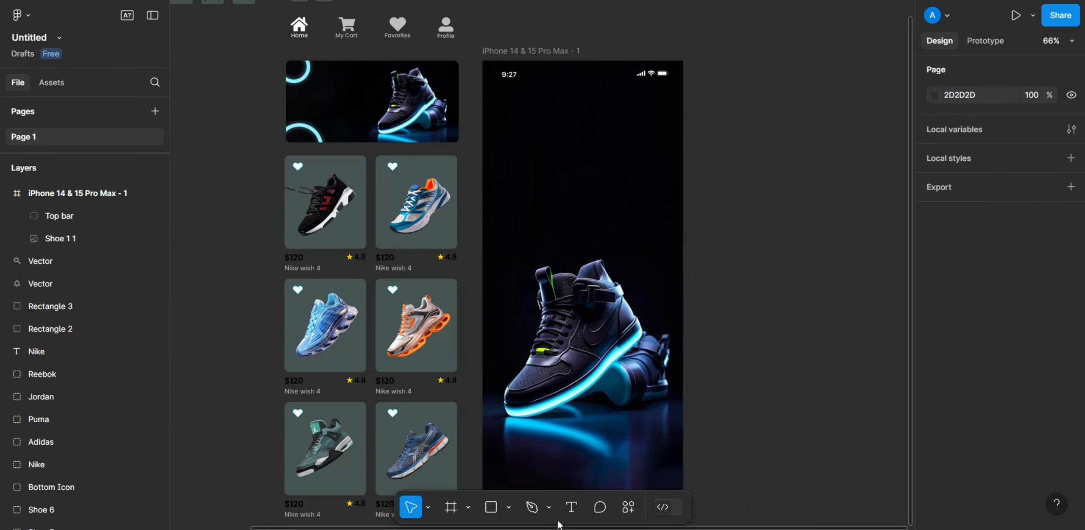
{"action": "left_click", "coordinate": [550, 151]}
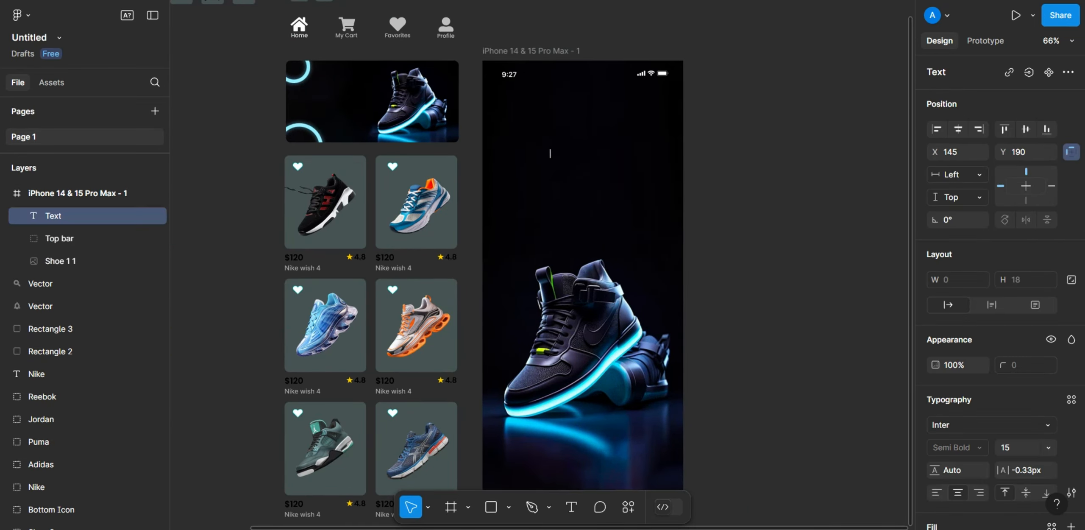
{"action": "left_click", "coordinate": [970, 425]}
{"action": "type", "text": "poe"}
{"action": "key", "text": "Return"}
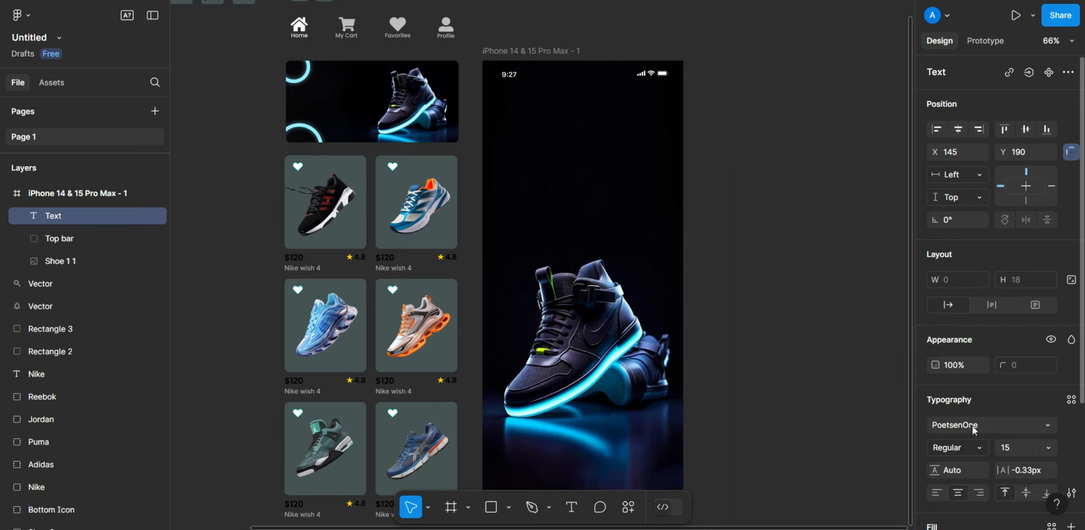
{"action": "left_click", "coordinate": [978, 450]}
{"action": "left_click", "coordinate": [979, 450]}
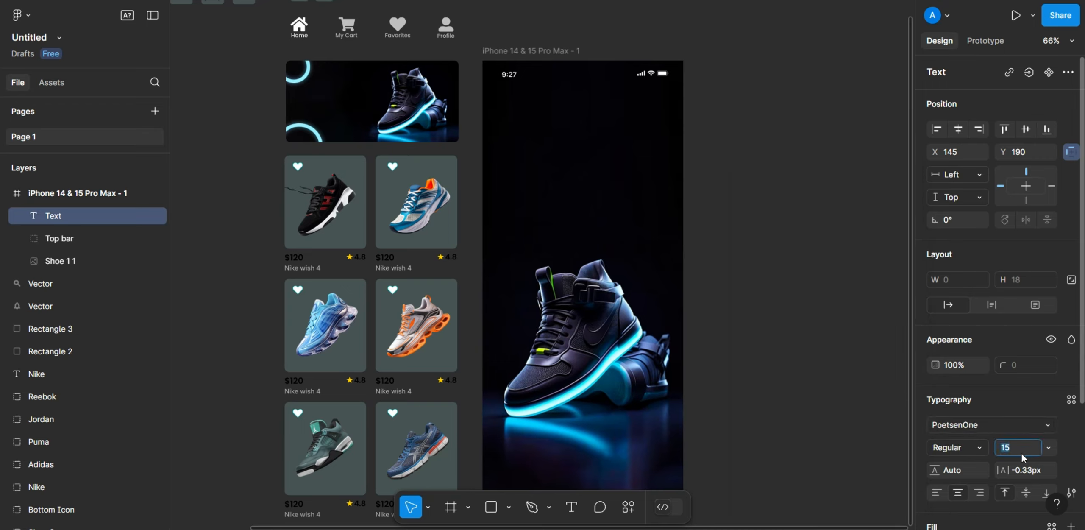
{"action": "type", "text": "40"}
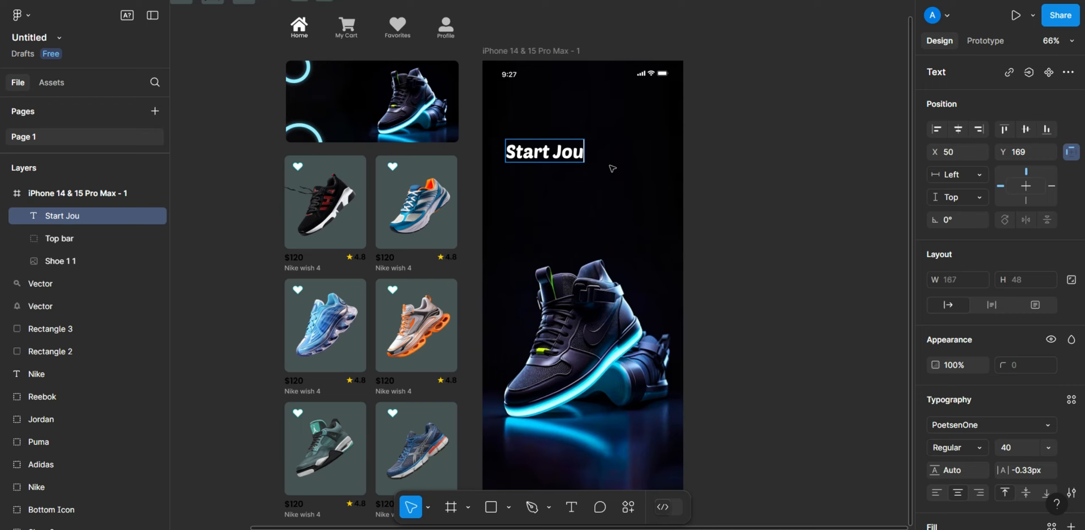
{"action": "left_click", "coordinate": [620, 182]}
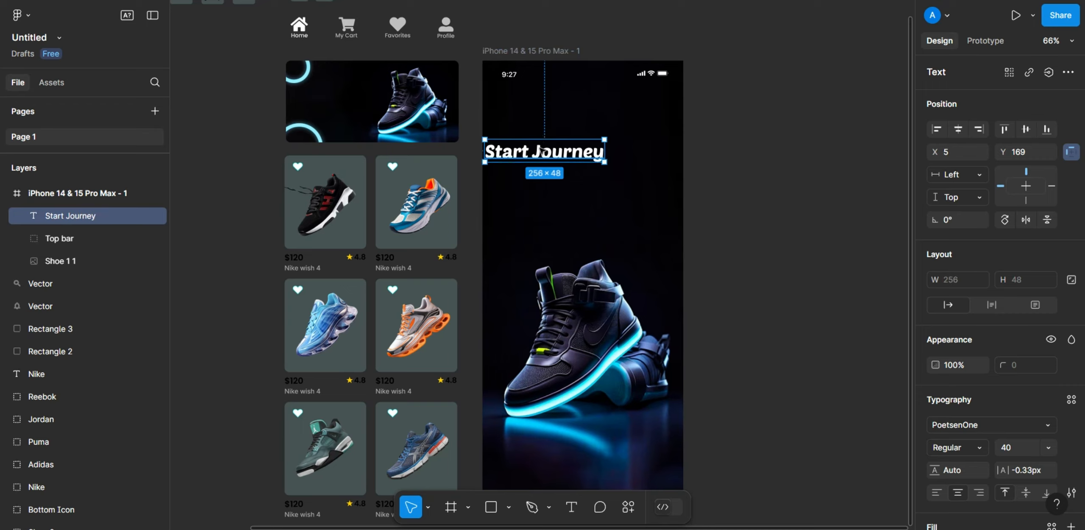
{"action": "left_click_drag", "start_coordinate": [540, 148], "coordinate": [581, 180]}
Step: Add a second heading line reading "With New Shoes" below "Start Journey"
{"action": "type", "text": "With New"}
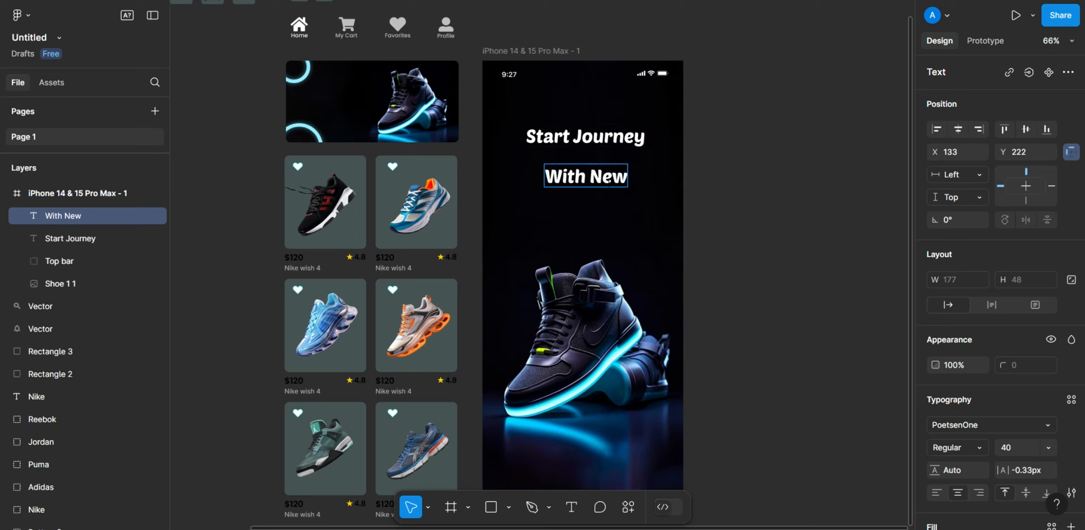
{"action": "type", "text": " Shoes"}
{"action": "key", "text": "Escape"}
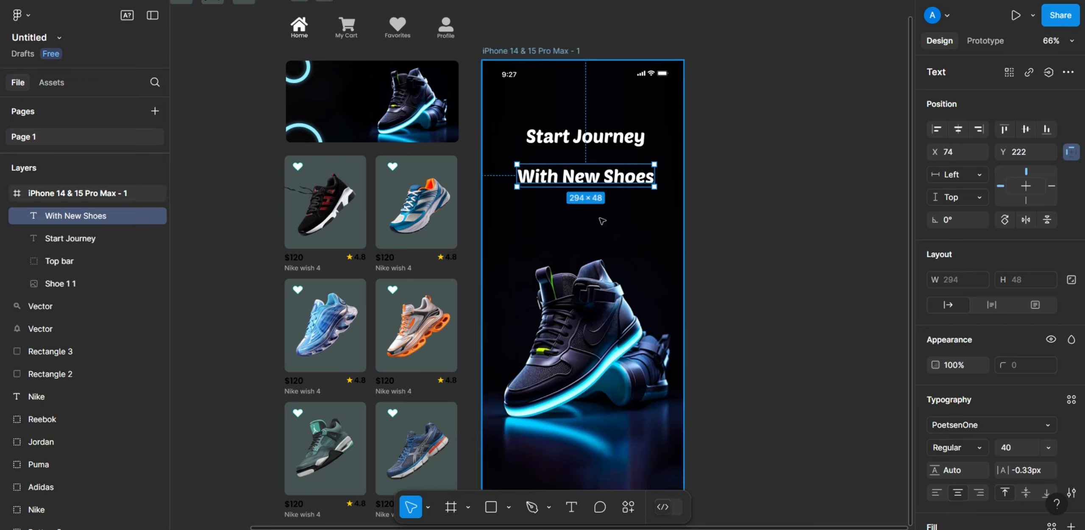
Step: Move the "With New Shoes" line up close under the first heading line, to X 71, Y 176
{"action": "left_click_drag", "start_coordinate": [609, 180], "coordinate": [593, 144]}
{"action": "left_click", "coordinate": [589, 136]}
{"action": "scroll", "coordinate": [592, 145], "scroll_direction": "up", "scroll_amount": 3}
{"action": "key", "text": "Down"}
{"action": "key", "text": "Down"}
{"action": "key", "text": "Down"}
{"action": "key", "text": "Down"}
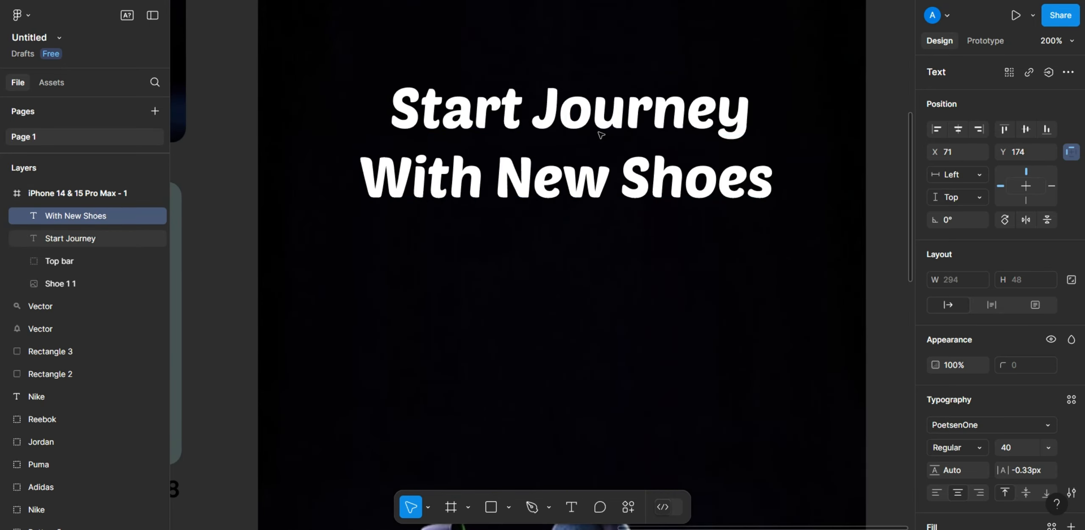
{"action": "key", "text": "Down"}
{"action": "key", "text": "Down"}
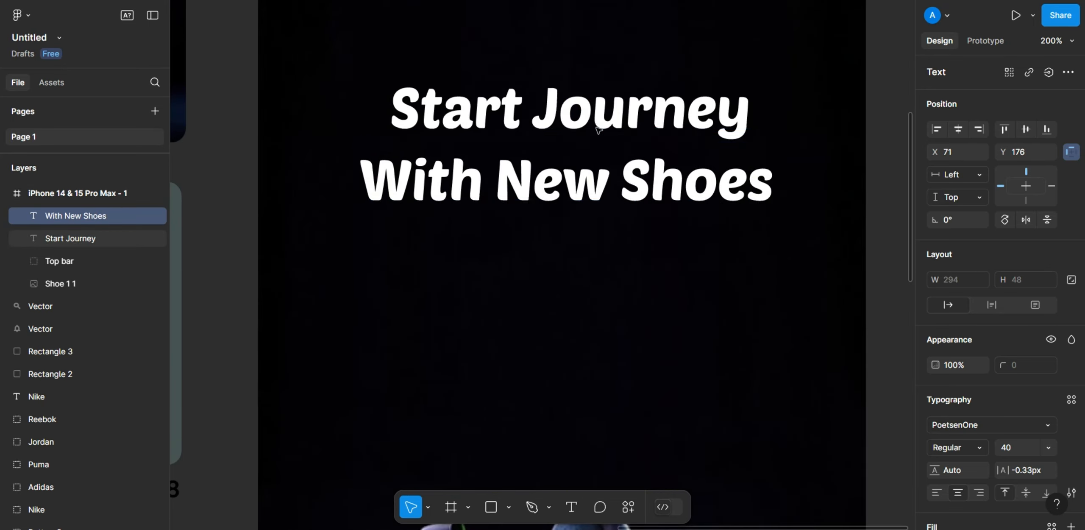
Step: Align both heading lines on a common vertical centre line and centre them together across the frame
{"action": "left_click", "coordinate": [631, 123], "text": "shift"}
{"action": "left_click", "coordinate": [957, 130]}
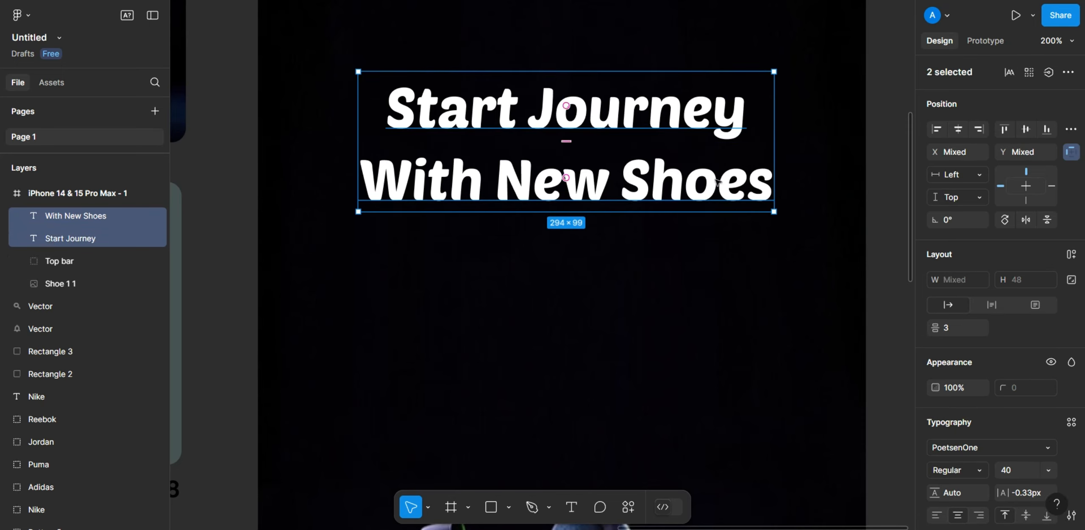
{"action": "left_click_drag", "start_coordinate": [614, 175], "coordinate": [613, 176]}
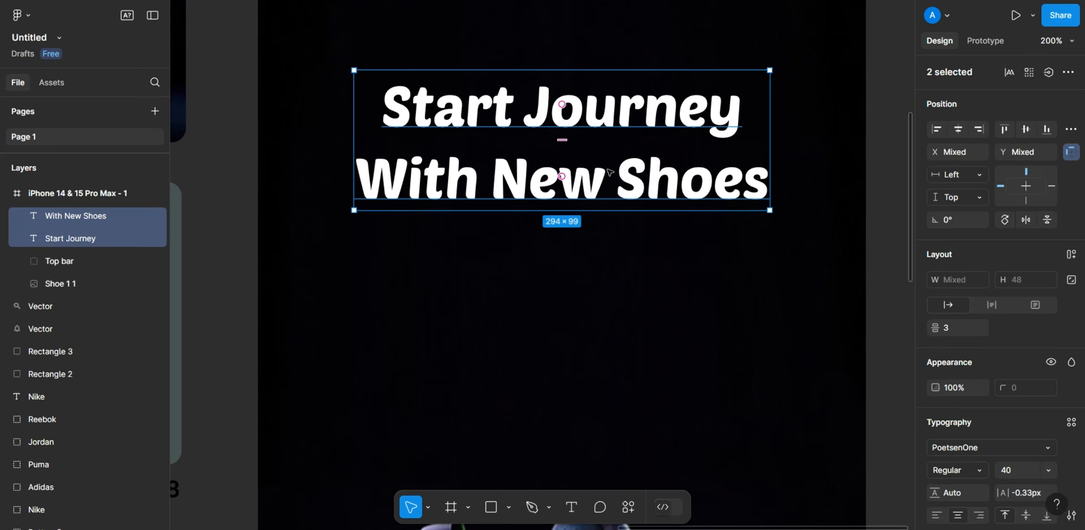
{"action": "scroll", "coordinate": [579, 230], "scroll_direction": "up", "scroll_amount": 5}
{"action": "left_click", "coordinate": [581, 242]}
Step: Add the tagline "Every smart best shoes will highlight your beauty anywhere." in Inter Regular, size 16, below the heading
{"action": "scroll", "coordinate": [508, 51], "scroll_direction": "down", "scroll_amount": 6}
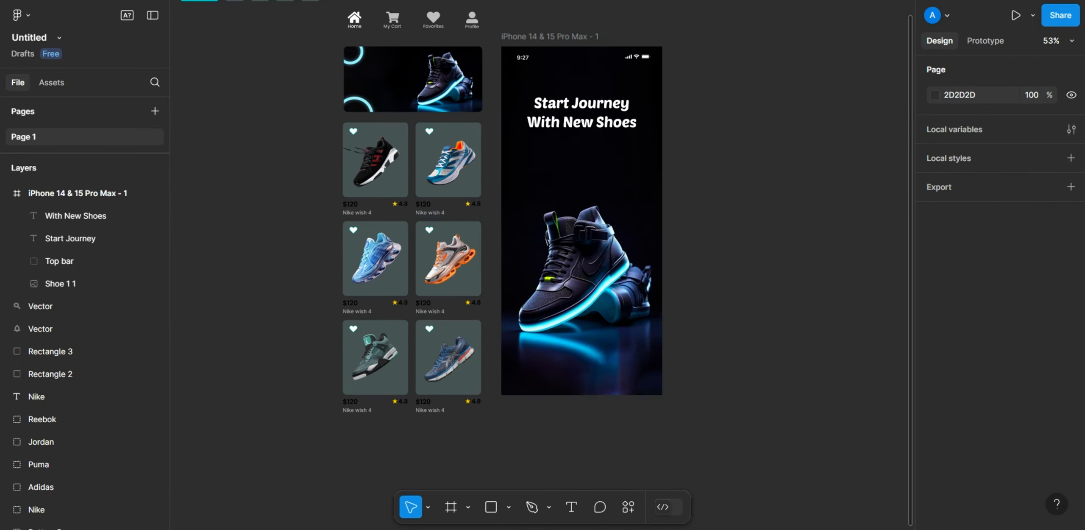
{"action": "left_click", "coordinate": [554, 176]}
{"action": "left_click", "coordinate": [967, 424]}
{"action": "type", "text": "in"}
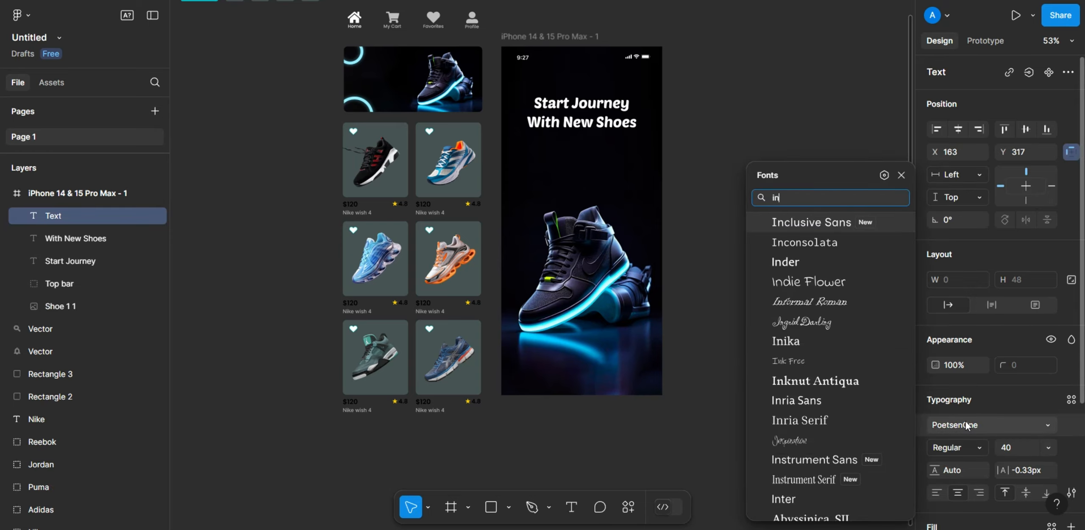
{"action": "type", "text": "ter"}
{"action": "key", "text": "Return"}
{"action": "left_click", "coordinate": [1023, 450]}
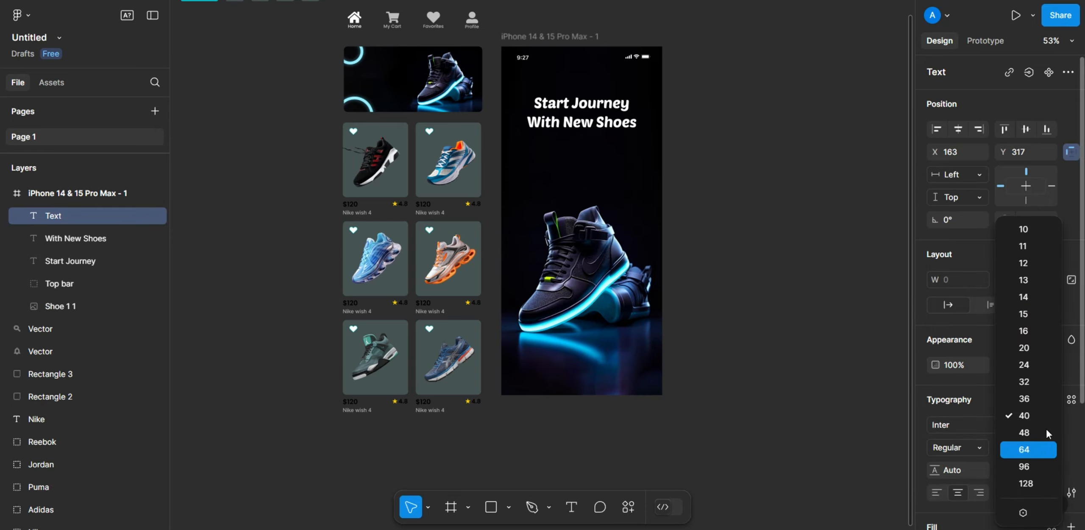
{"action": "left_click", "coordinate": [1029, 332]}
{"action": "type", "text": "Every smart best shoes will highlight your beauty anywhere."}
{"action": "scroll", "coordinate": [620, 259], "scroll_direction": "up", "scroll_amount": 10}
{"action": "scroll", "coordinate": [619, 293], "scroll_direction": "down", "scroll_amount": 6}
{"action": "key", "text": "Escape"}
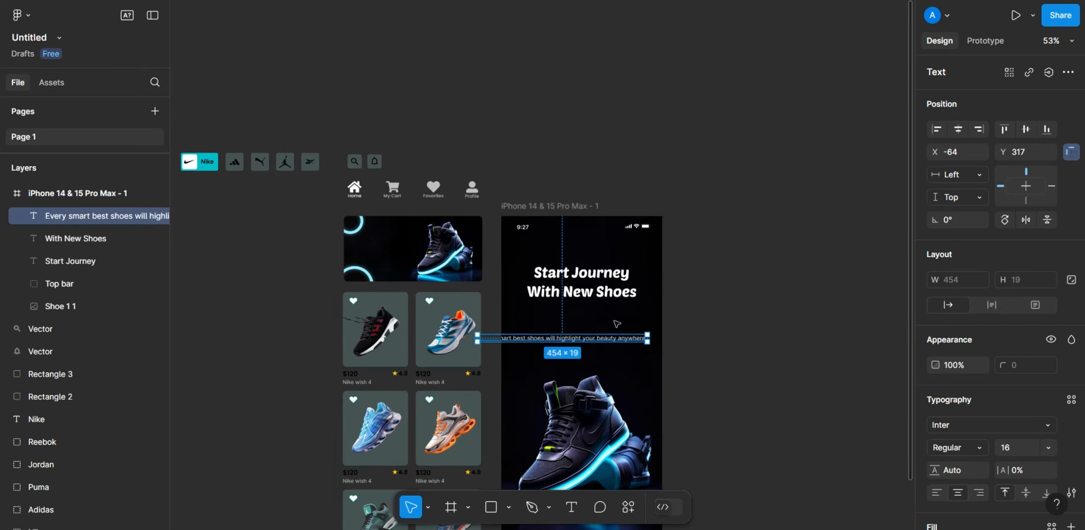
Step: Narrow the tagline to 280 wide so it wraps onto two lines, and centre it under the heading at X 75, Y 243
{"action": "scroll", "coordinate": [547, 369], "scroll_direction": "up", "scroll_amount": 3}
{"action": "left_click_drag", "start_coordinate": [575, 310], "coordinate": [639, 294]}
{"action": "left_click_drag", "start_coordinate": [806, 292], "coordinate": [677, 299]}
{"action": "left_click_drag", "start_coordinate": [610, 302], "coordinate": [637, 261]}
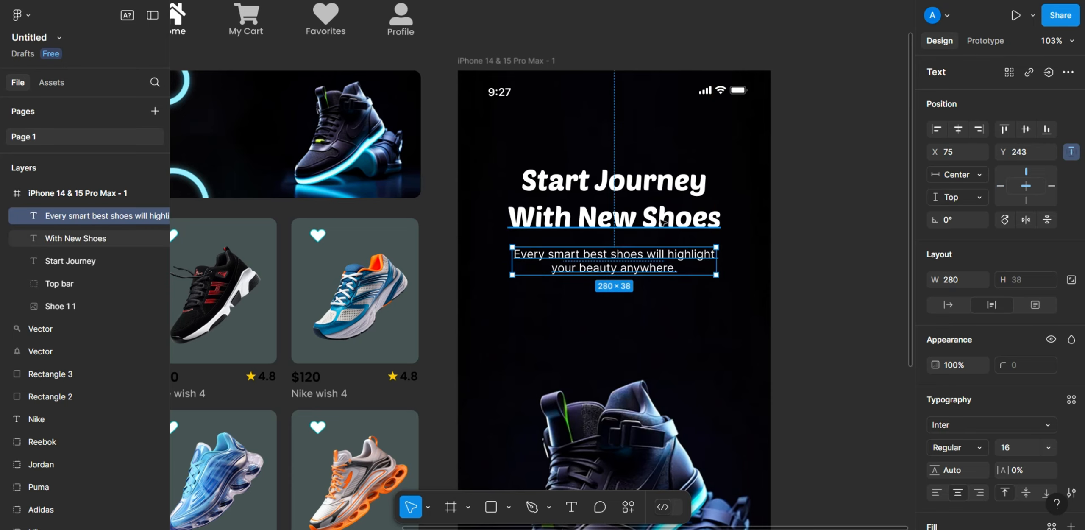
{"action": "left_click", "coordinate": [829, 245]}
Step: Draw a button rectangle below the shoe in the iPhone frame and set its size to 300 by 50
{"action": "scroll", "coordinate": [651, 193], "scroll_direction": "down", "scroll_amount": 3}
{"action": "scroll", "coordinate": [651, 189], "scroll_direction": "down", "scroll_amount": 2}
{"action": "left_click_drag", "start_coordinate": [714, 402], "coordinate": [663, 397]}
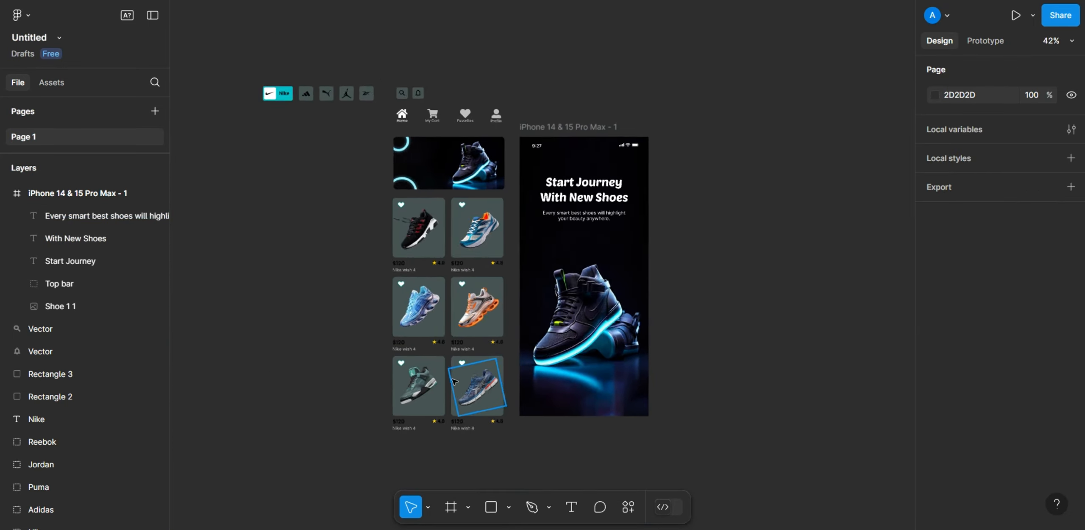
{"action": "scroll", "coordinate": [603, 409], "scroll_direction": "up", "scroll_amount": 1}
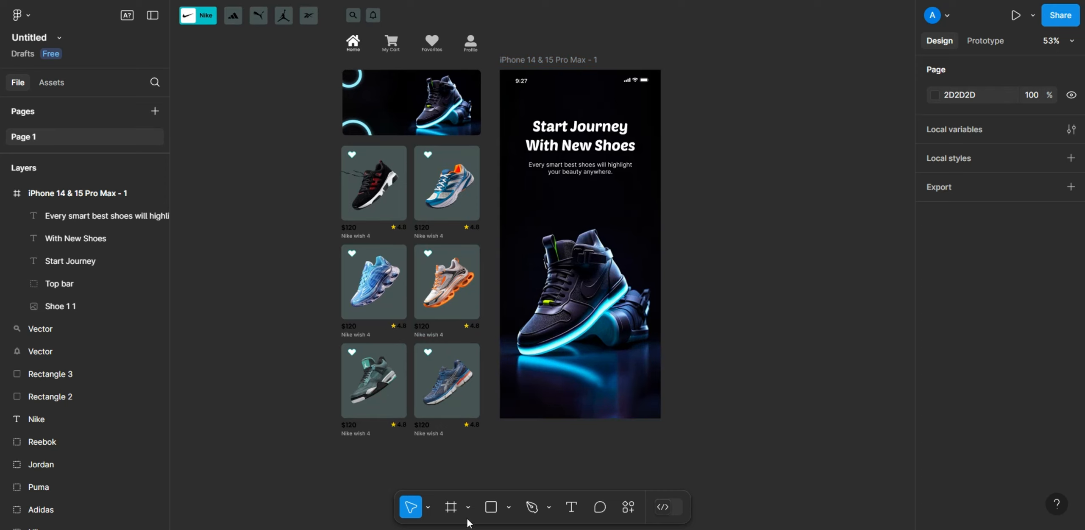
{"action": "left_click_drag", "start_coordinate": [531, 368], "coordinate": [627, 388]}
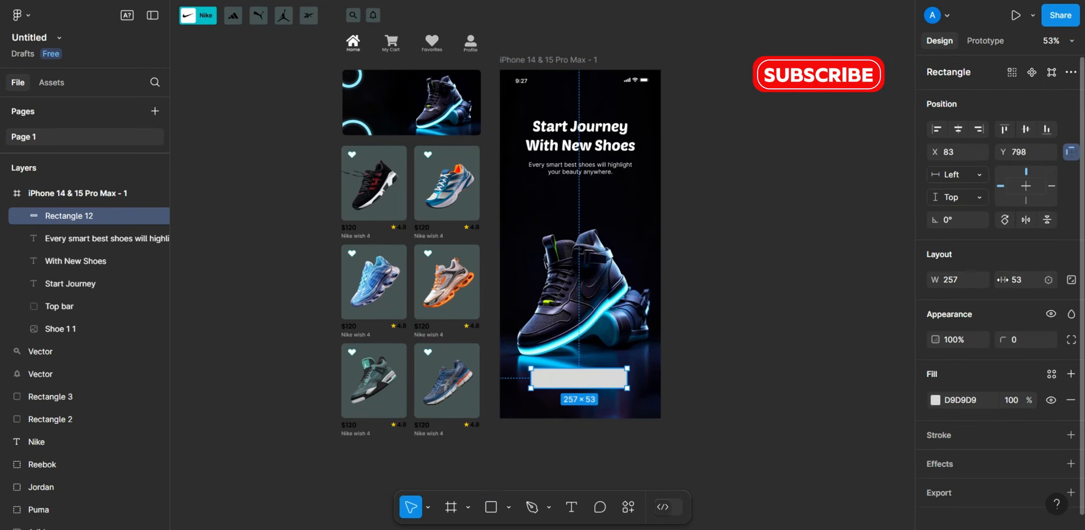
{"action": "type", "text": "300"}
{"action": "left_click", "coordinate": [1025, 284]}
{"action": "type", "text": "5"}
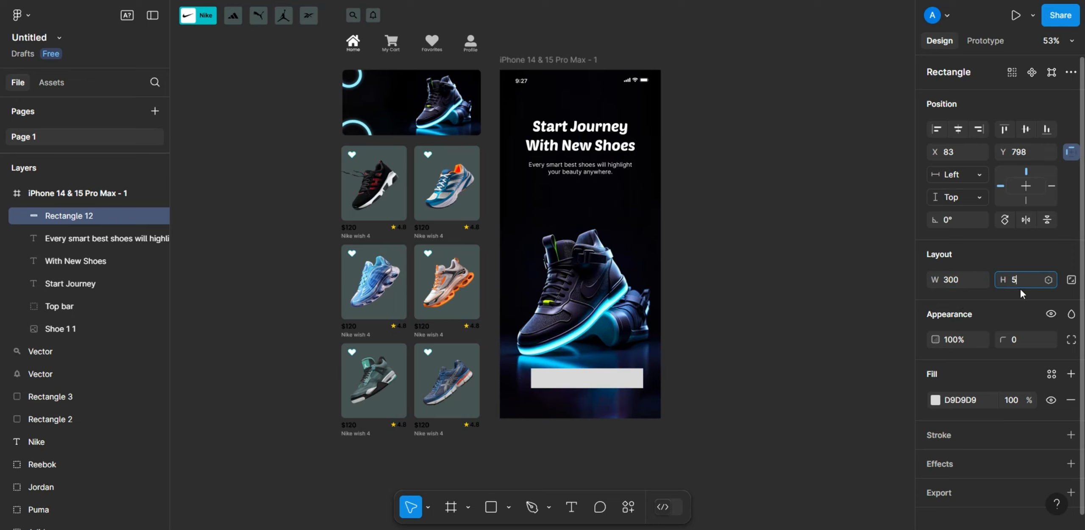
{"action": "type", "text": "0"}
{"action": "key", "text": "Return"}
Step: Give the button rectangle a corner radius of 10 and the fill colour 88F8FF
{"action": "left_click", "coordinate": [1017, 340]}
{"action": "type", "text": "10"}
{"action": "key", "text": "Return"}
{"action": "left_click", "coordinate": [932, 404]}
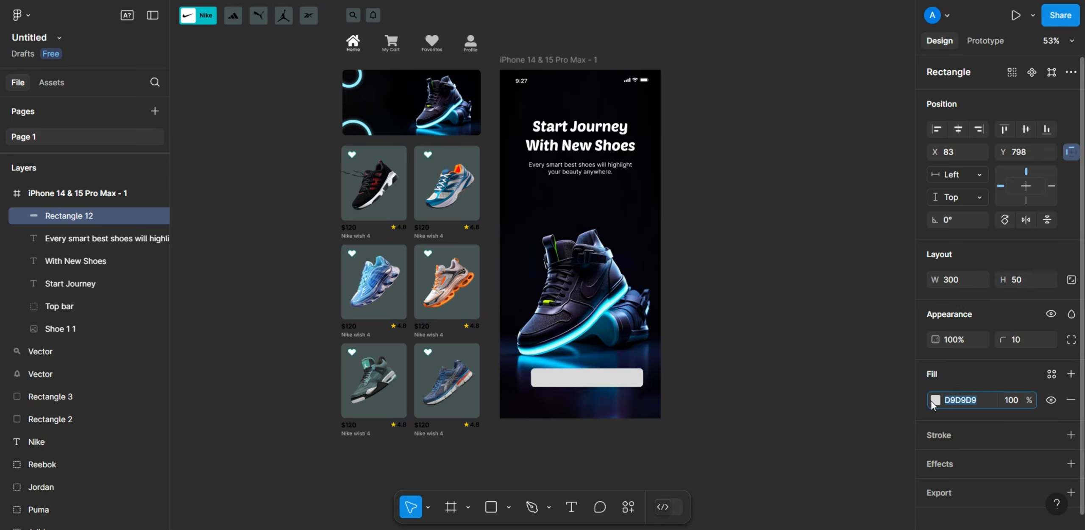
{"action": "left_click", "coordinate": [934, 401]}
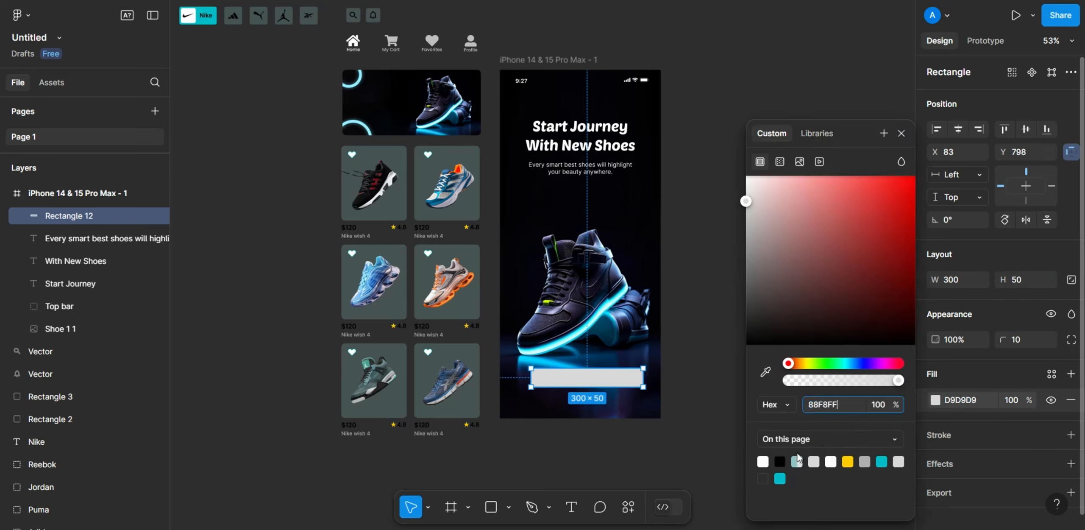
{"action": "left_click", "coordinate": [901, 133]}
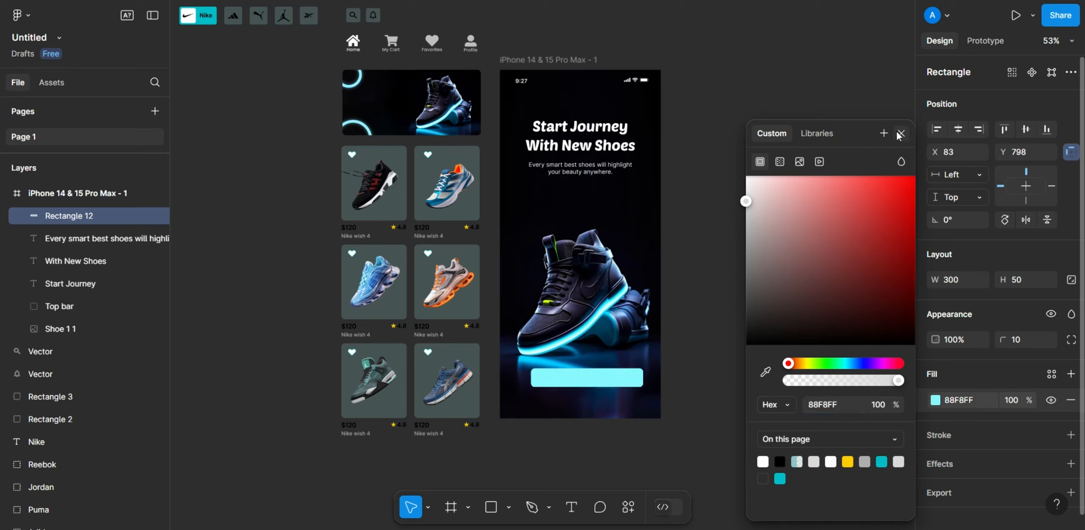
Step: Centre the button rectangle horizontally in the frame and lower it to Y 822
{"action": "left_click", "coordinate": [958, 129]}
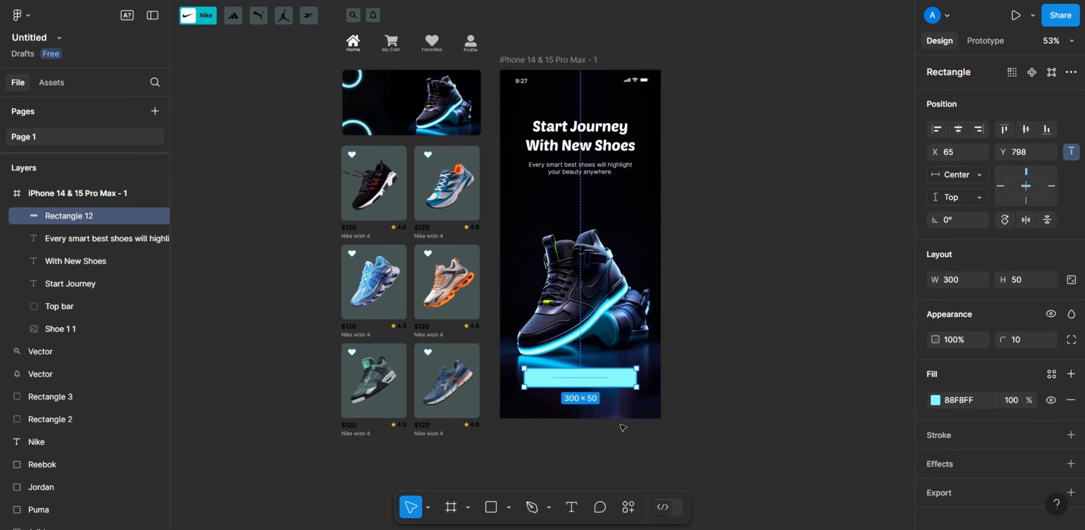
{"action": "left_click_drag", "start_coordinate": [613, 383], "coordinate": [615, 411]}
{"action": "scroll", "coordinate": [586, 408], "scroll_direction": "up", "scroll_amount": 5}
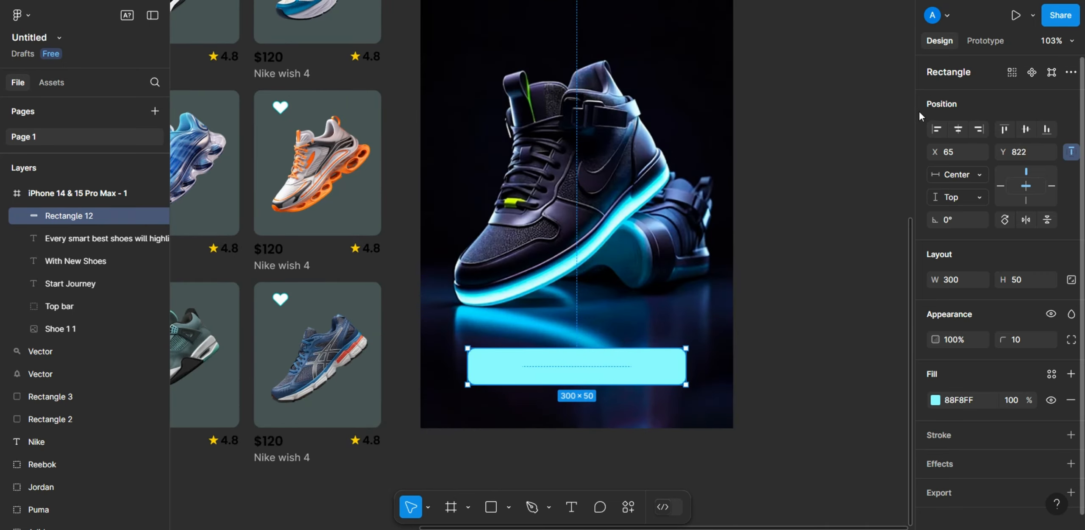
{"action": "key", "text": "Escape"}
Step: Add the label "Start Now" on the button in Poppins SemiBold, size 16
{"action": "scroll", "coordinate": [649, 336], "scroll_direction": "down", "scroll_amount": 3}
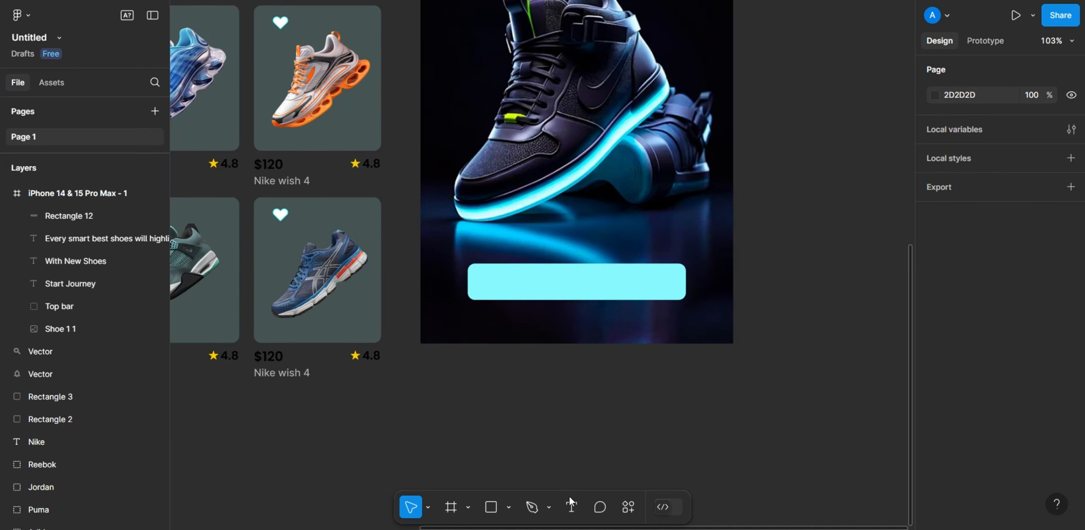
{"action": "left_click", "coordinate": [539, 284]}
{"action": "left_click", "coordinate": [968, 424]}
{"action": "type", "text": "popp"}
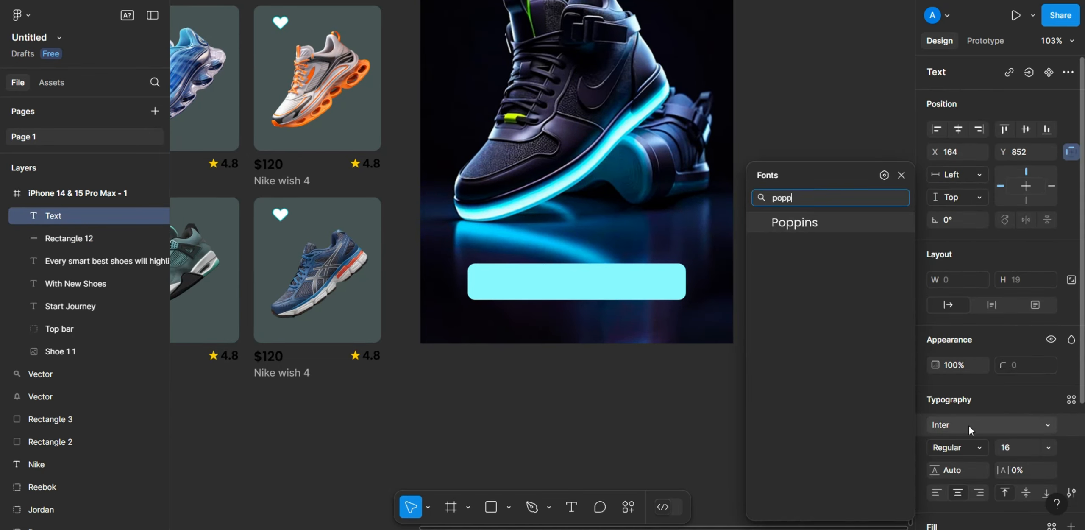
{"action": "key", "text": "Return"}
{"action": "left_click", "coordinate": [971, 443]}
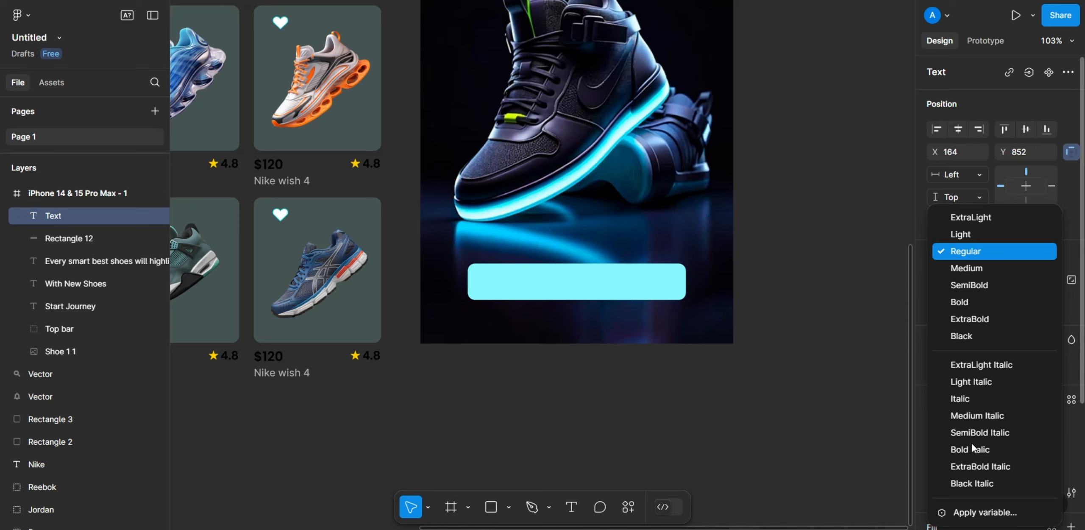
{"action": "left_click", "coordinate": [980, 280]}
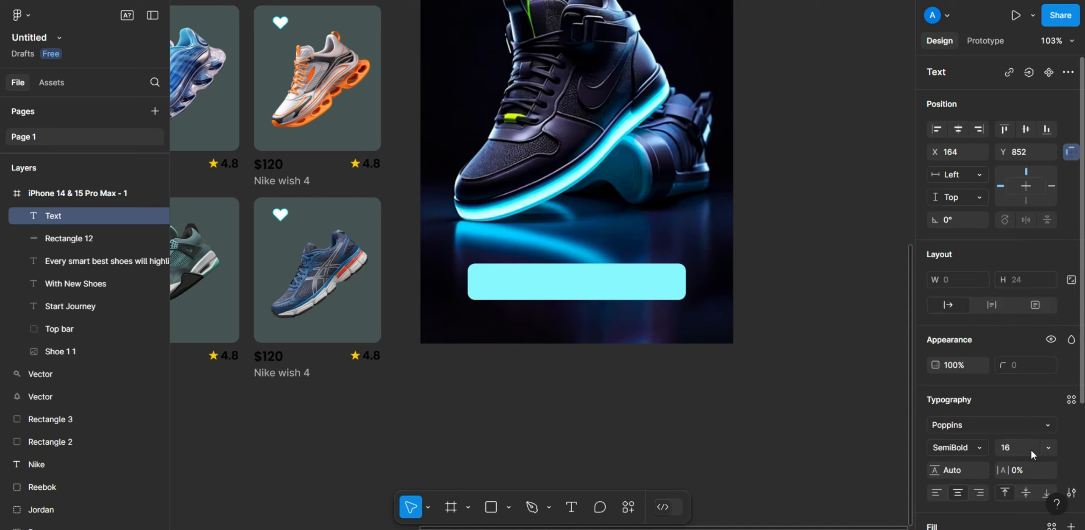
{"action": "left_click", "coordinate": [612, 412]}
{"action": "left_click", "coordinate": [529, 285]}
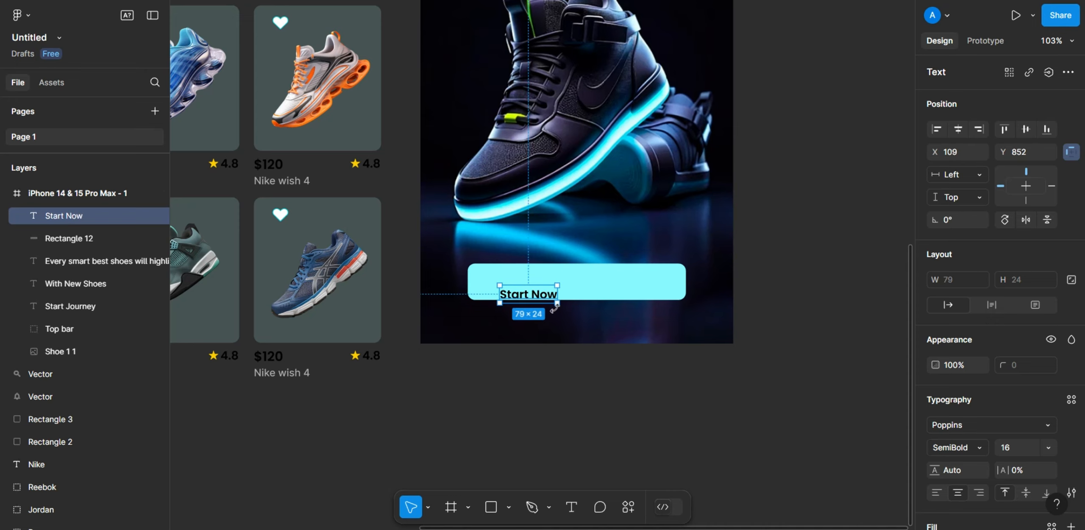
Step: Move the "Start Now" label to the centre of the button
{"action": "left_click_drag", "start_coordinate": [552, 304], "coordinate": [579, 284]}
{"action": "left_click", "coordinate": [497, 380]}
{"action": "scroll", "coordinate": [495, 378], "scroll_direction": "down", "scroll_amount": 4}
{"action": "scroll", "coordinate": [491, 415], "scroll_direction": "up", "scroll_amount": 2}
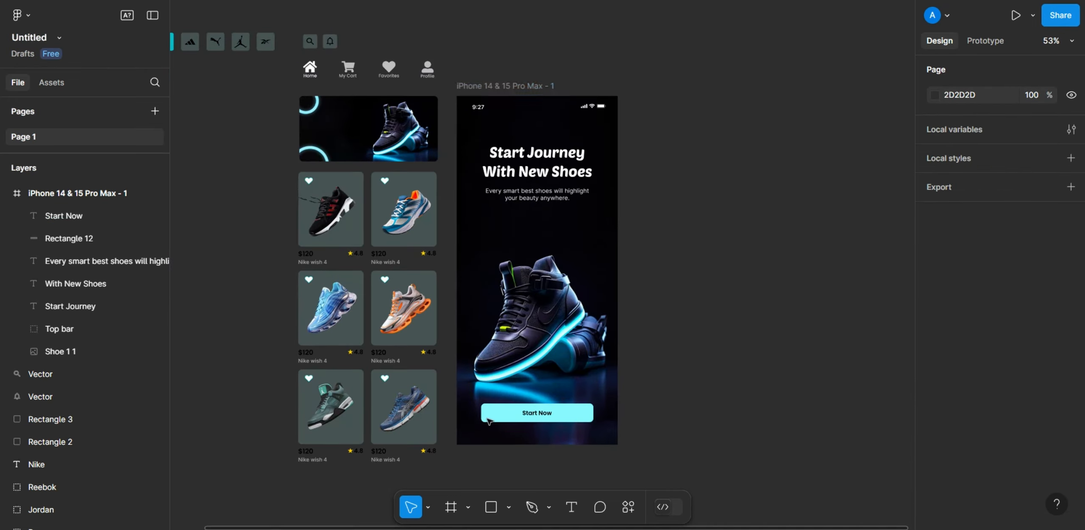
Step: Paste the three-dot page indicator above the Start Now button, centred horizontally in the frame at Y 806
{"action": "scroll", "coordinate": [530, 373], "scroll_direction": "down", "scroll_amount": 2}
{"action": "scroll", "coordinate": [537, 244], "scroll_direction": "up", "scroll_amount": 3}
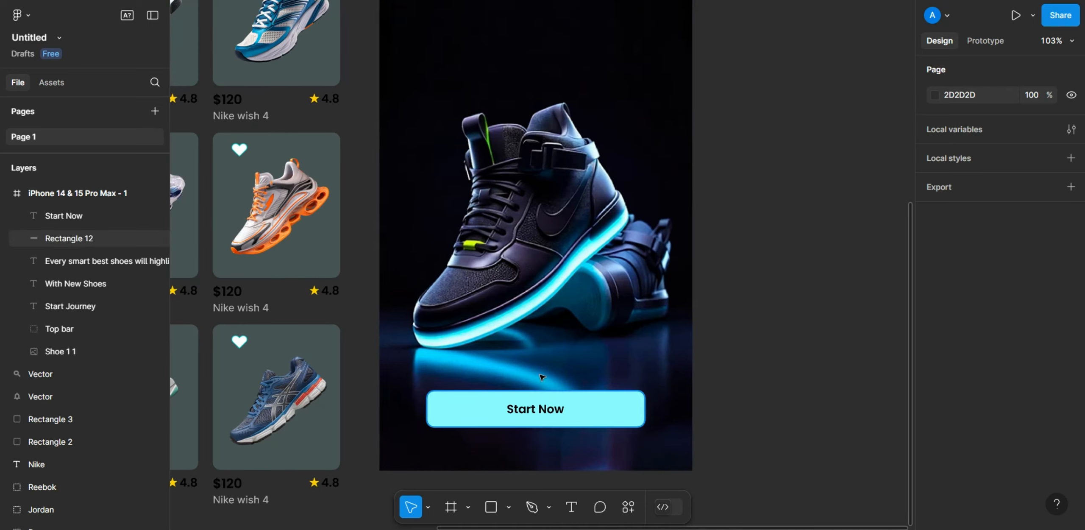
{"action": "left_click", "coordinate": [538, 378]}
{"action": "key", "text": "ctrl+v"}
{"action": "scroll", "coordinate": [535, 388], "scroll_direction": "up", "scroll_amount": 5}
{"action": "key", "text": "alt"}
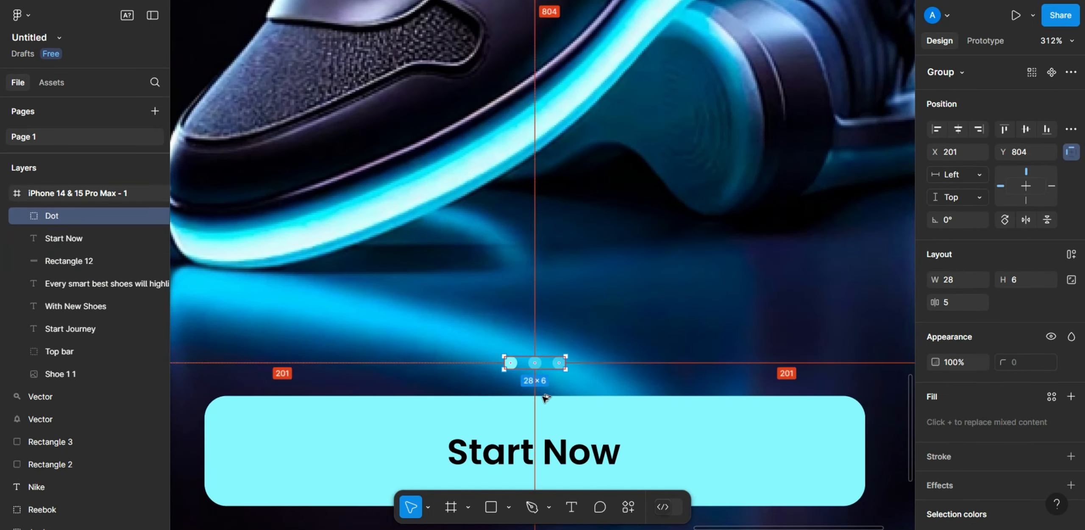
{"action": "key", "text": "Down"}
{"action": "key", "text": "Down"}
{"action": "left_click", "coordinate": [619, 346]}
{"action": "scroll", "coordinate": [620, 345], "scroll_direction": "down", "scroll_amount": 4}
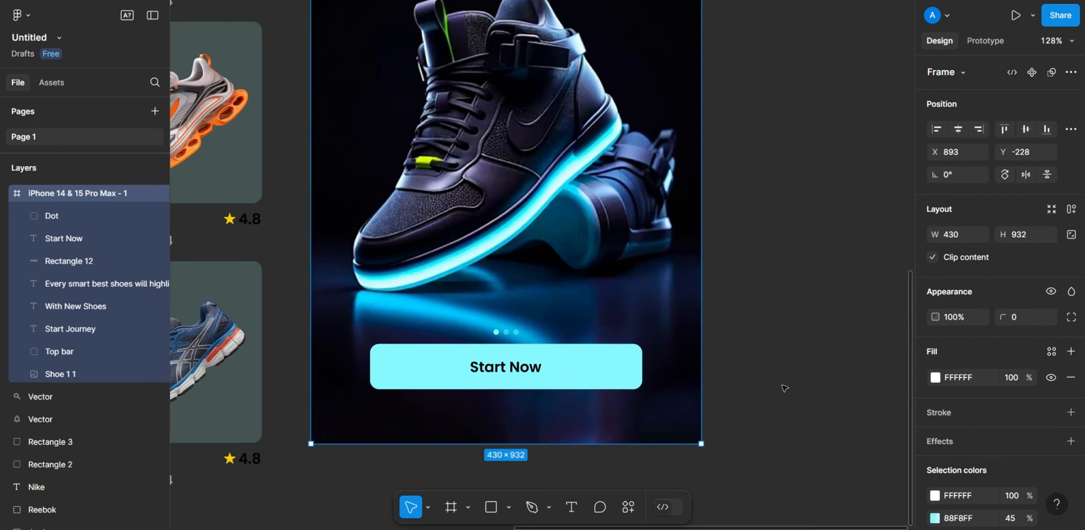
Step: Duplicate the finished onboarding frame and place the copy beside the original
{"action": "left_click", "coordinate": [785, 387]}
{"action": "scroll", "coordinate": [724, 407], "scroll_direction": "down", "scroll_amount": 5}
{"action": "left_click", "coordinate": [548, 145]}
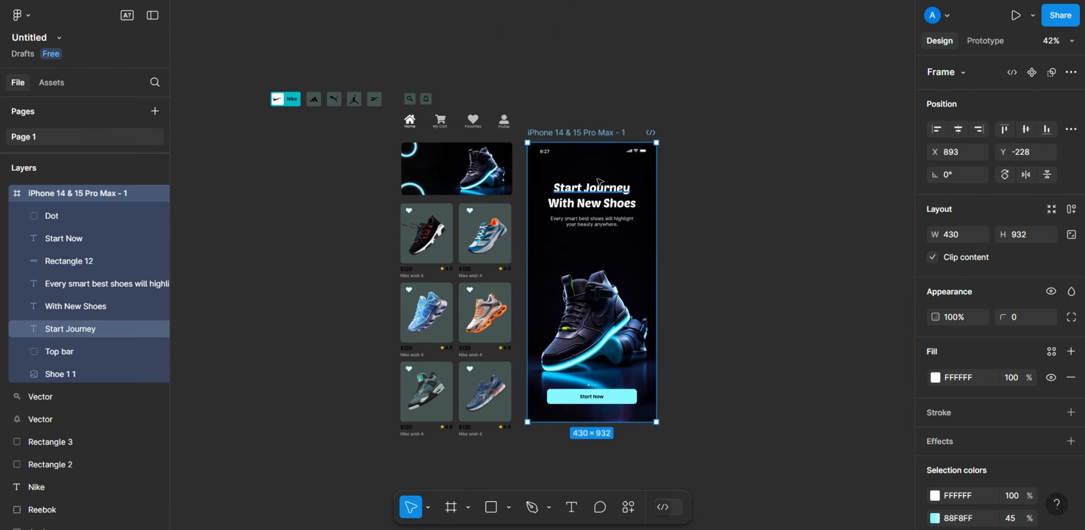
{"action": "left_click_drag", "start_coordinate": [590, 170], "coordinate": [746, 166]}
{"action": "left_click", "coordinate": [409, 81]}
{"action": "scroll", "coordinate": [409, 81], "scroll_direction": "down", "scroll_amount": 3}
{"action": "scroll", "coordinate": [585, 178], "scroll_direction": "up", "scroll_amount": 3}
{"action": "scroll", "coordinate": [537, 280], "scroll_direction": "down", "scroll_amount": 2}
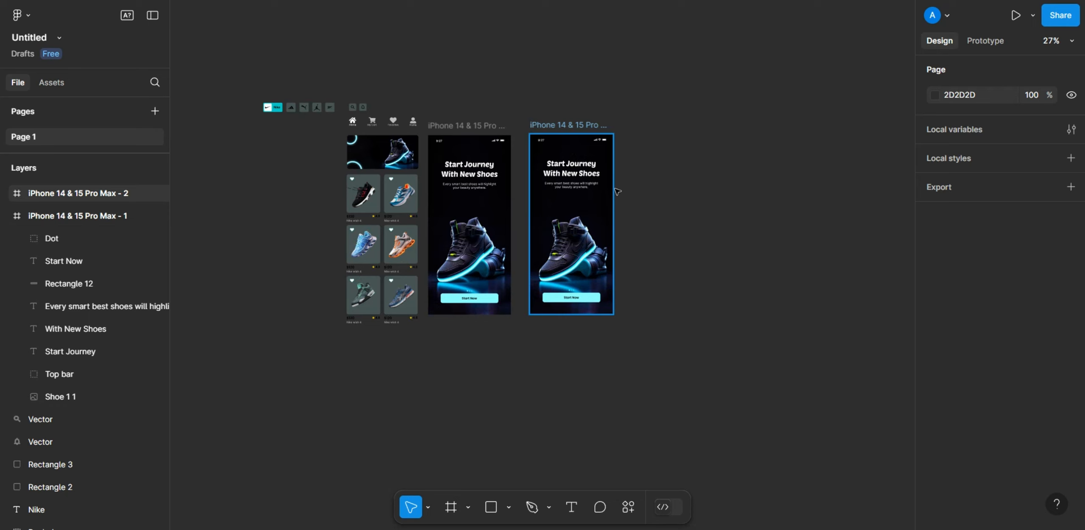
Step: Delete both heading lines and the tagline from the duplicated frame
{"action": "left_click", "coordinate": [570, 175]}
{"action": "scroll", "coordinate": [573, 174], "scroll_direction": "up", "scroll_amount": 3}
{"action": "key", "text": "Delete"}
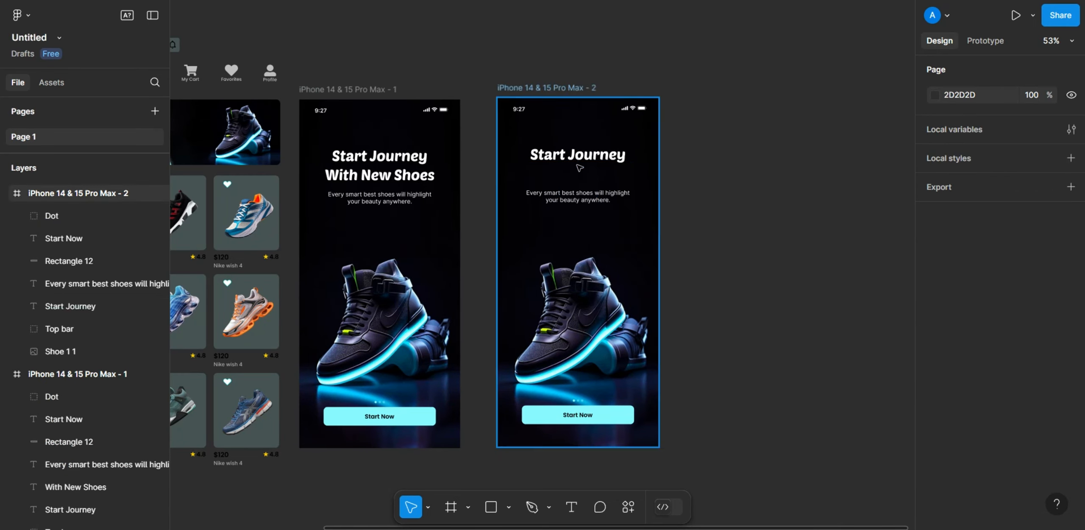
{"action": "left_click", "coordinate": [578, 159]}
{"action": "key", "text": "Delete"}
{"action": "left_click", "coordinate": [577, 197]}
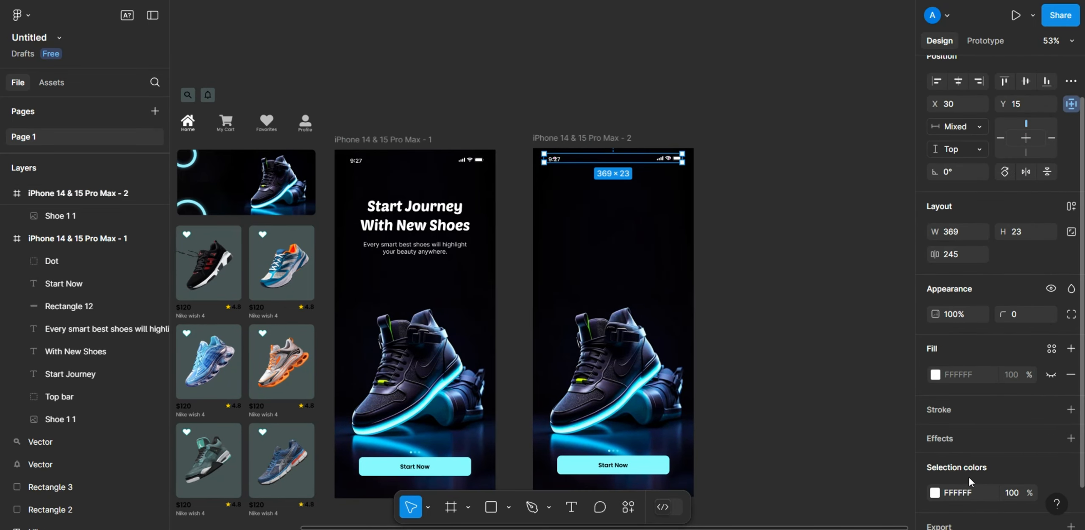
Step: Change the colour of the second frame's status bar to 000000
{"action": "left_click", "coordinate": [935, 492]}
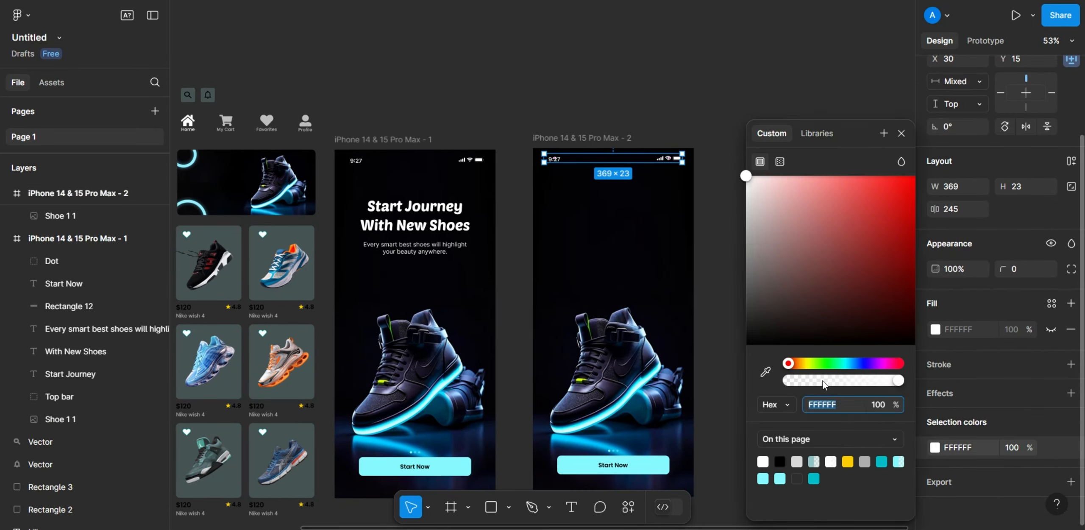
{"action": "left_click_drag", "start_coordinate": [746, 174], "coordinate": [724, 406]}
{"action": "key", "text": "Escape"}
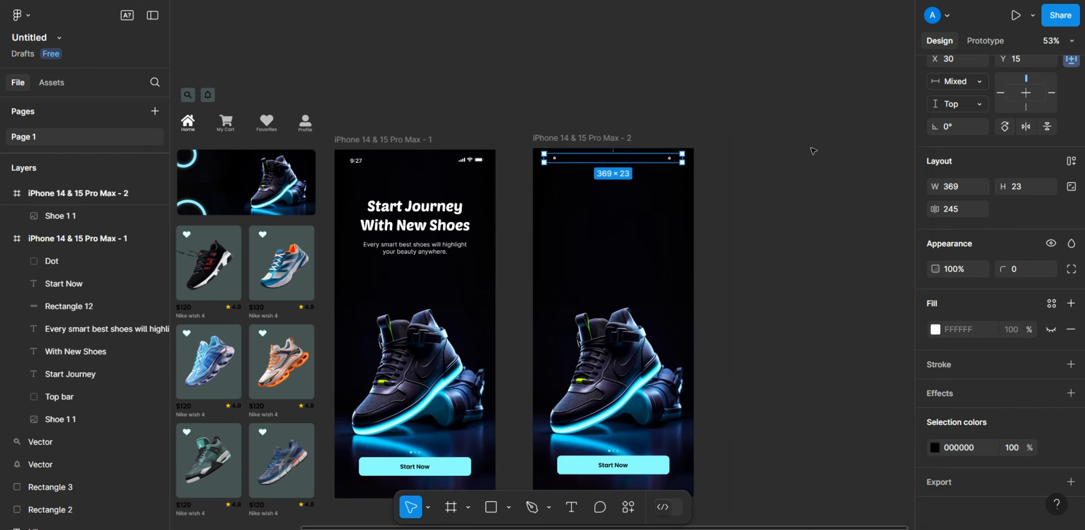
Step: Delete the background shoe image from the second frame
{"action": "left_click", "coordinate": [573, 137]}
{"action": "scroll", "coordinate": [250, 186], "scroll_direction": "up", "scroll_amount": 2}
{"action": "scroll", "coordinate": [89, 267], "scroll_direction": "up", "scroll_amount": 2}
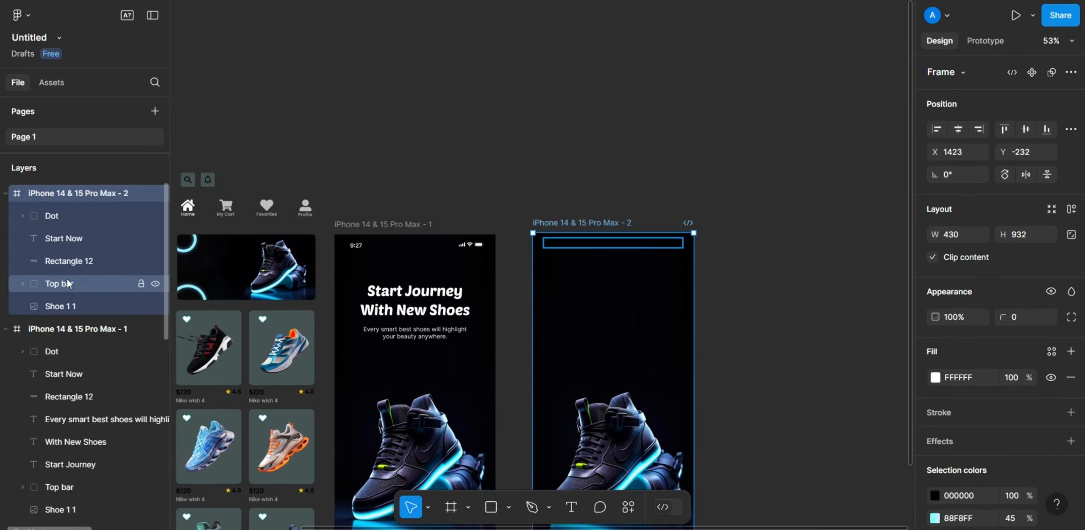
{"action": "left_click", "coordinate": [78, 309]}
{"action": "key", "text": "Delete"}
Step: Delete the button rectangle, its "Start Now" label and the dot indicator from the second frame
{"action": "scroll", "coordinate": [617, 322], "scroll_direction": "up", "scroll_amount": 5}
{"action": "left_click", "coordinate": [647, 286]}
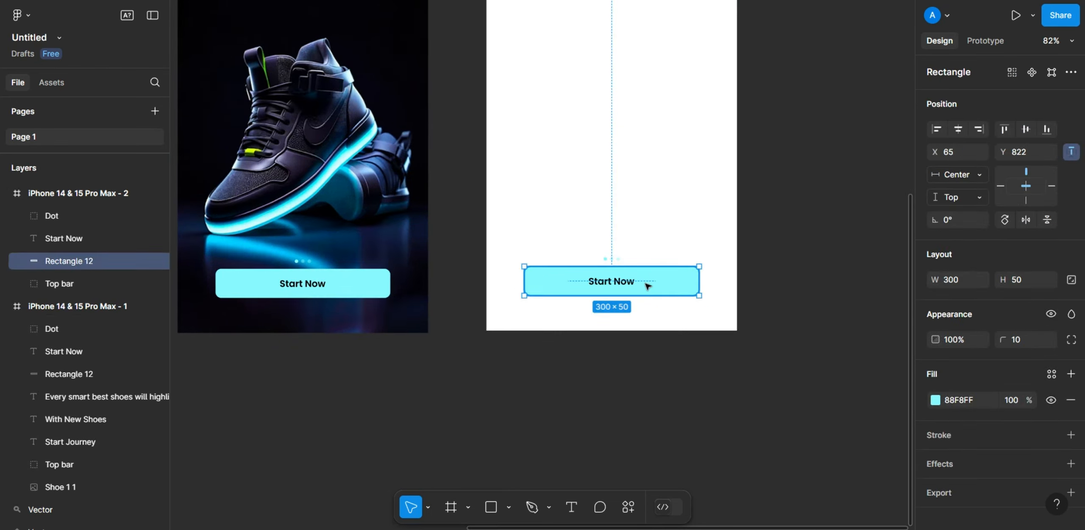
{"action": "key", "text": "Delete"}
{"action": "left_click", "coordinate": [621, 282]}
{"action": "key", "text": "Delete"}
{"action": "left_click", "coordinate": [618, 259]}
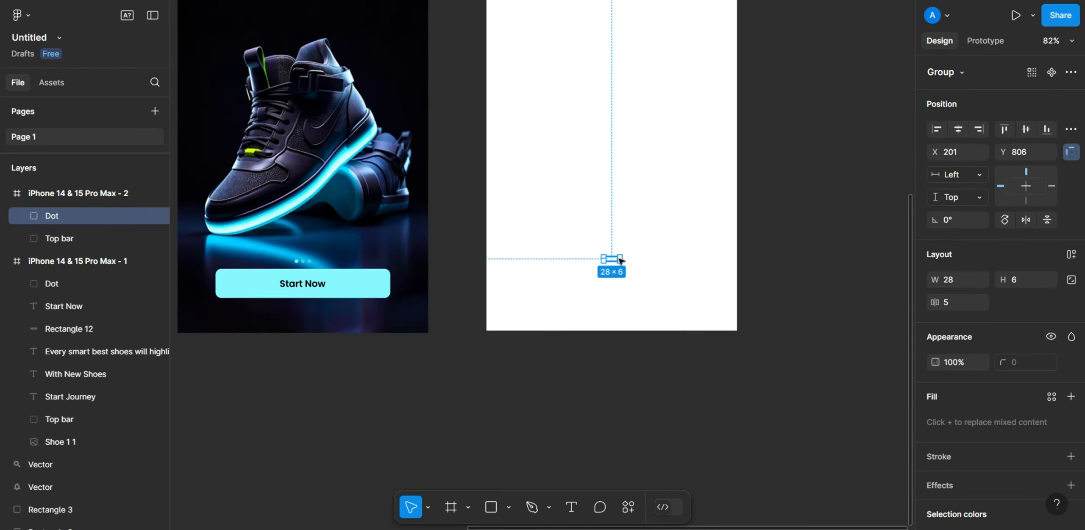
{"action": "key", "text": "Delete"}
Step: Add the heading "Welcome" in Poppins SemiBold, size 30, below the second frame's status bar
{"action": "scroll", "coordinate": [709, 336], "scroll_direction": "down", "scroll_amount": 5}
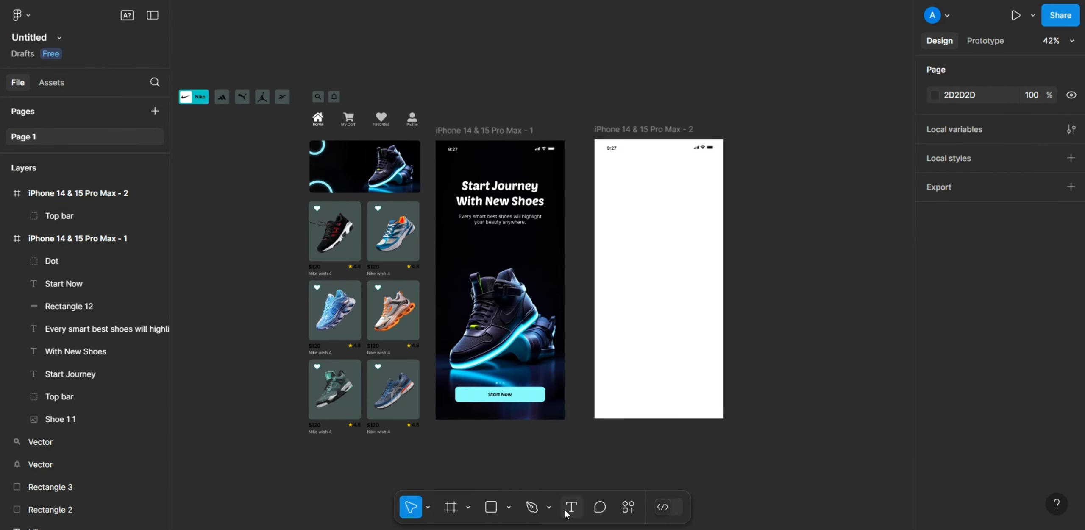
{"action": "left_click", "coordinate": [570, 507]}
{"action": "scroll", "coordinate": [619, 187], "scroll_direction": "up", "scroll_amount": 5}
{"action": "left_click", "coordinate": [607, 140]}
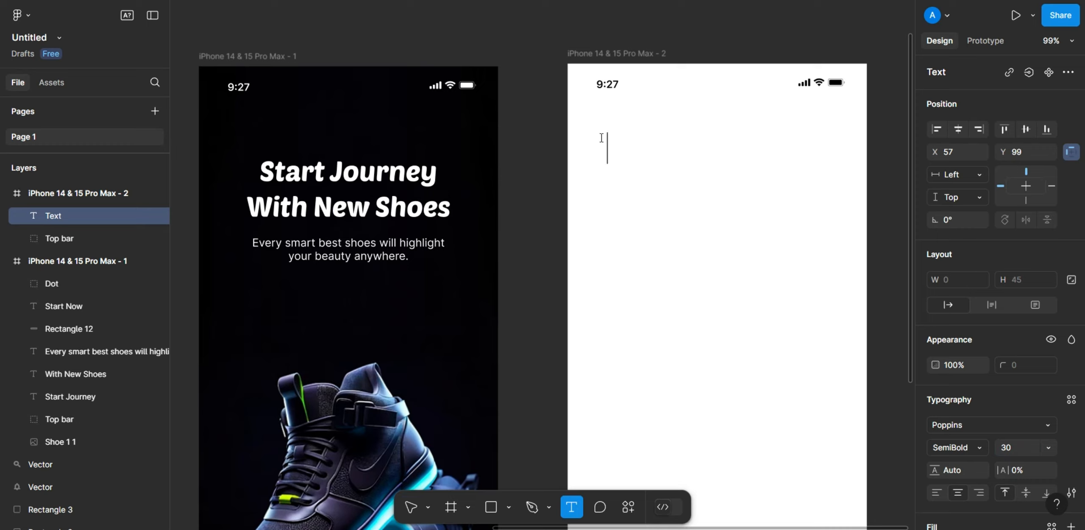
{"action": "type", "text": "Welcome"}
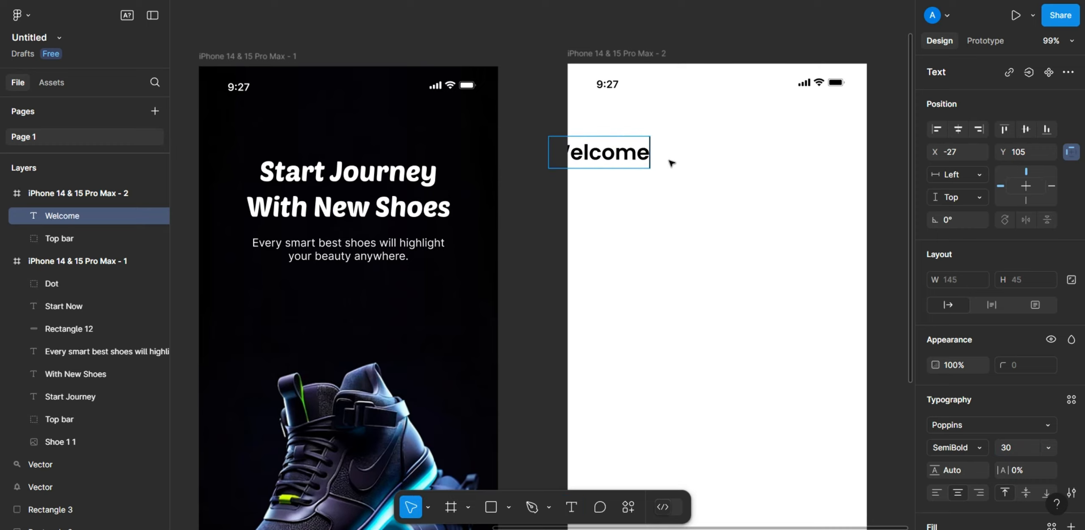
{"action": "key", "text": "Escape"}
Step: Move the "Welcome" heading to X 30, Y 75 in the second frame
{"action": "left_click_drag", "start_coordinate": [646, 156], "coordinate": [660, 133]}
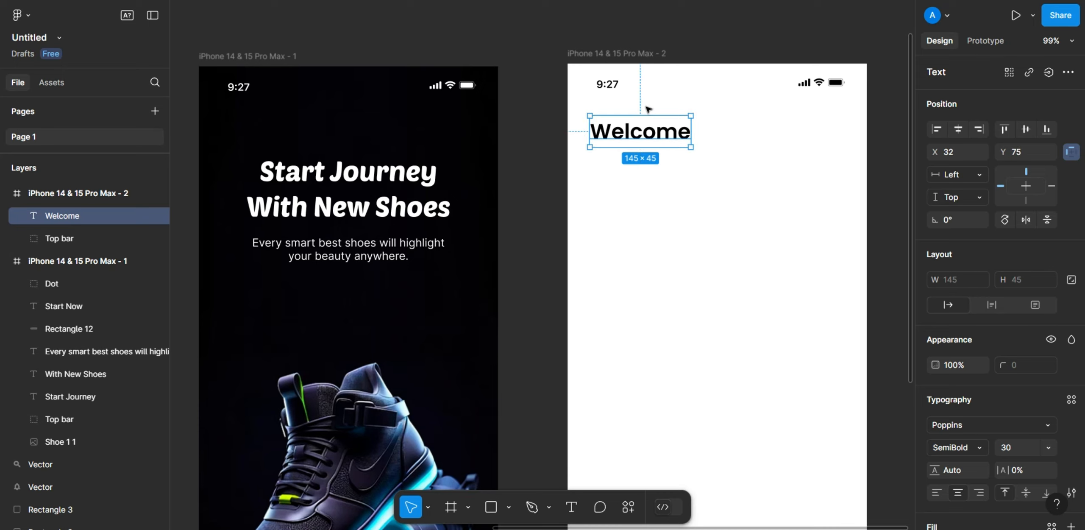
{"action": "key", "text": "Left"}
{"action": "key", "text": "Left"}
{"action": "left_click", "coordinate": [656, 192]}
Step: Duplicate the "Welcome" heading directly beneath itself and set the copy to Poppins Medium, size 14
{"action": "scroll", "coordinate": [588, 185], "scroll_direction": "down", "scroll_amount": 1}
{"action": "scroll", "coordinate": [606, 174], "scroll_direction": "up", "scroll_amount": 2}
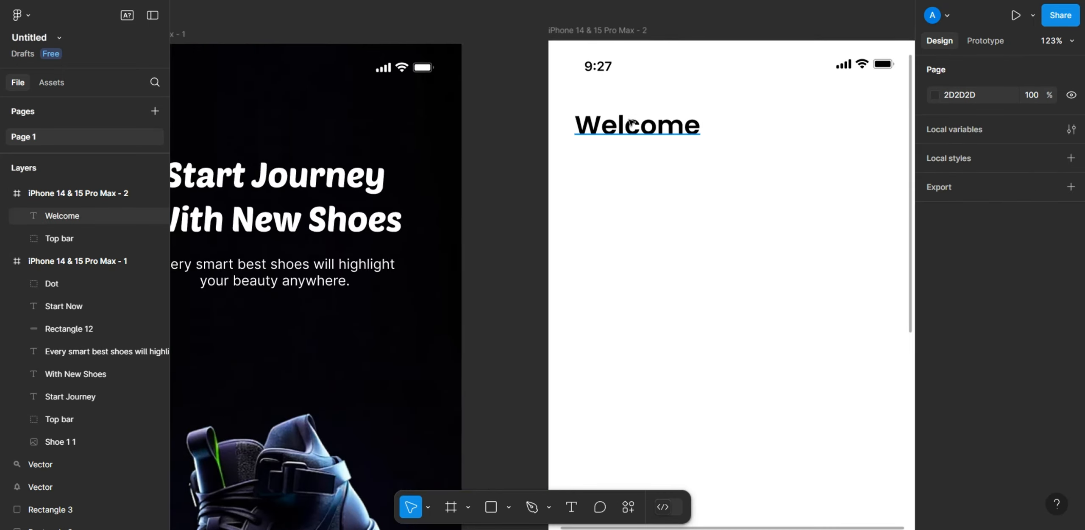
{"action": "left_click_drag", "start_coordinate": [632, 123], "coordinate": [632, 162], "text": "alt"}
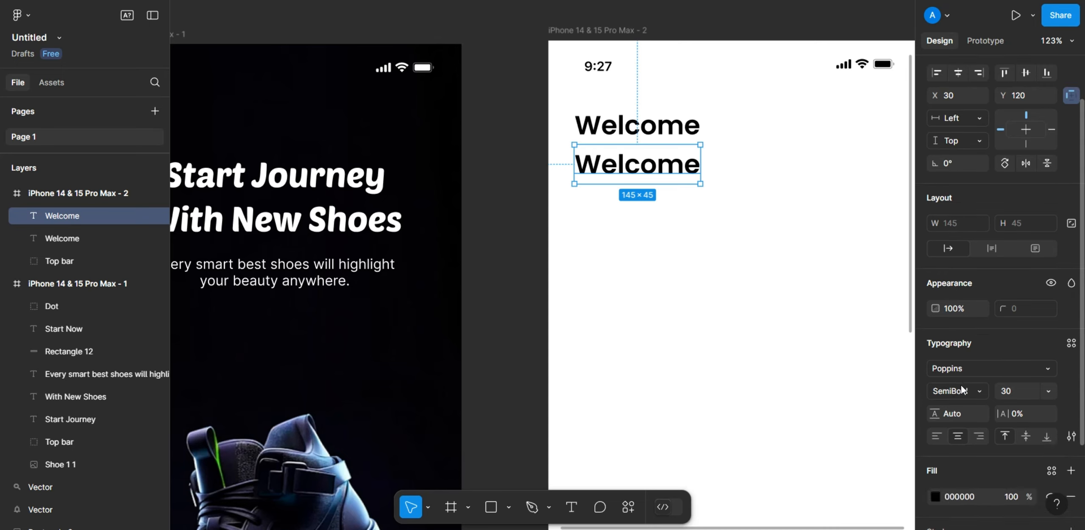
{"action": "left_click", "coordinate": [961, 390]}
{"action": "left_click", "coordinate": [953, 267]}
{"action": "left_click", "coordinate": [1023, 398]}
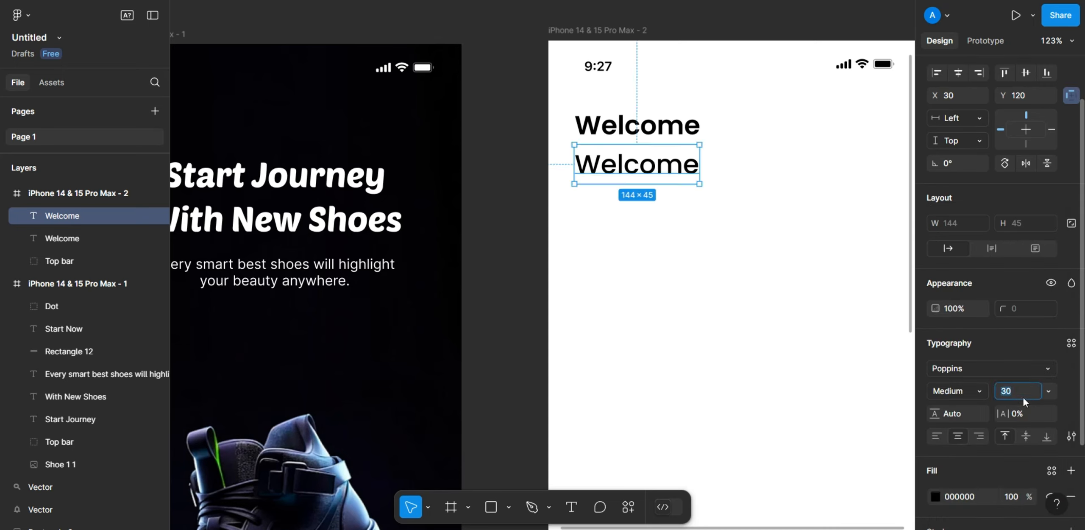
Step: Give the smaller text the fill colour A7A7A7 and change its wording to "Our Shoes Shop"
{"action": "left_click", "coordinate": [935, 496]}
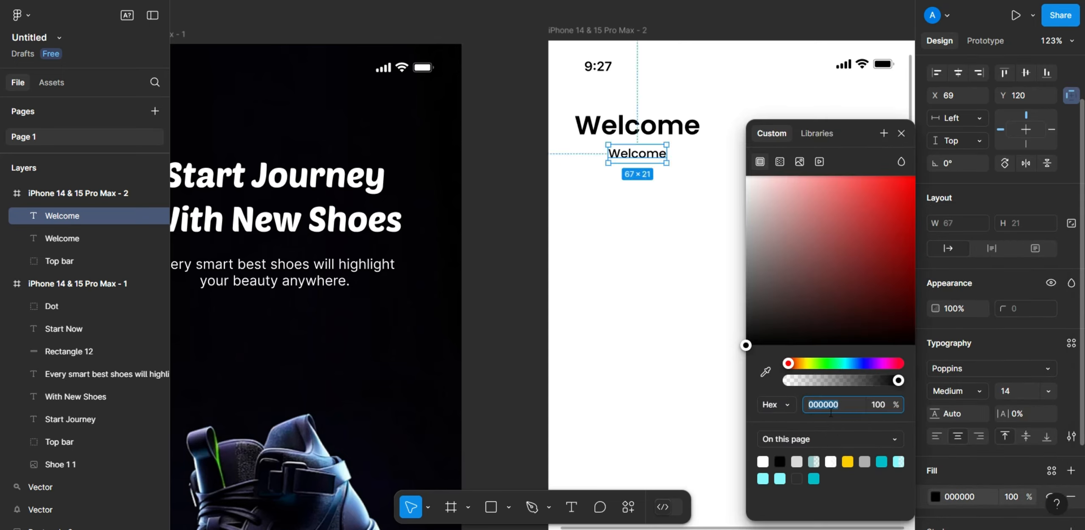
{"action": "type", "text": "A7A7A7"}
{"action": "key", "text": "Return"}
{"action": "key", "text": "Escape"}
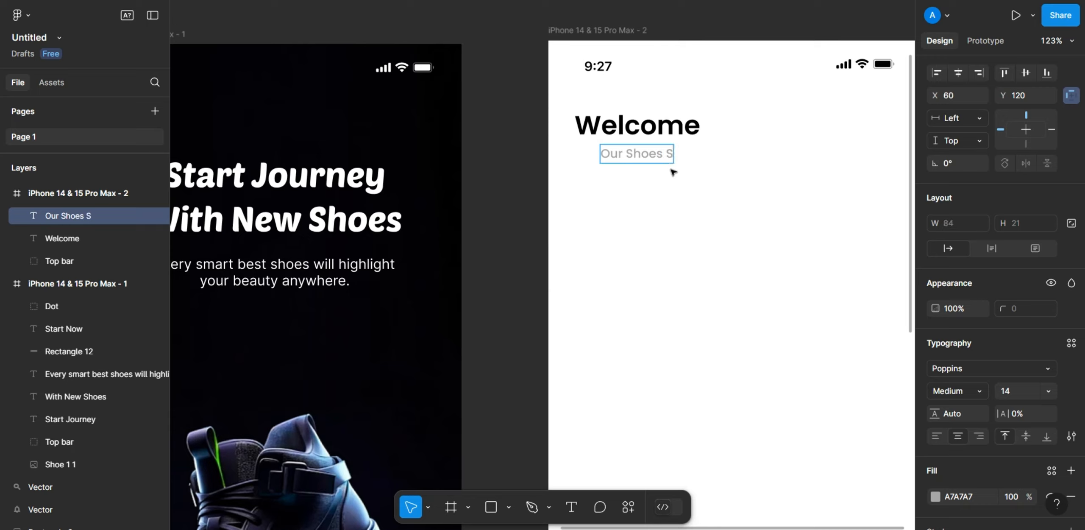
Step: Align the "Our Shoes Shop" subtitle with the heading's left edge at X 30, Y 115
{"action": "left_click_drag", "start_coordinate": [611, 156], "coordinate": [598, 154]}
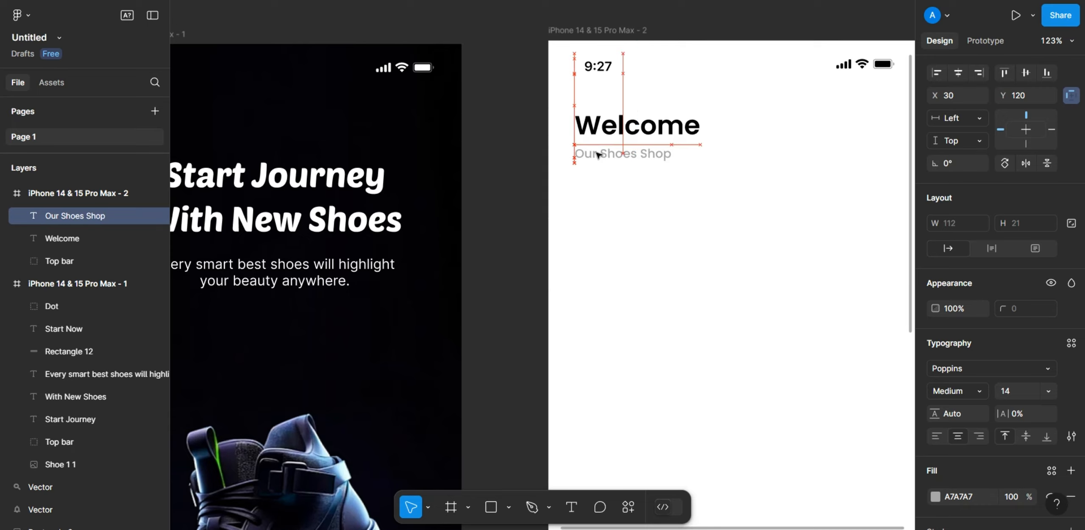
{"action": "left_click", "coordinate": [581, 237]}
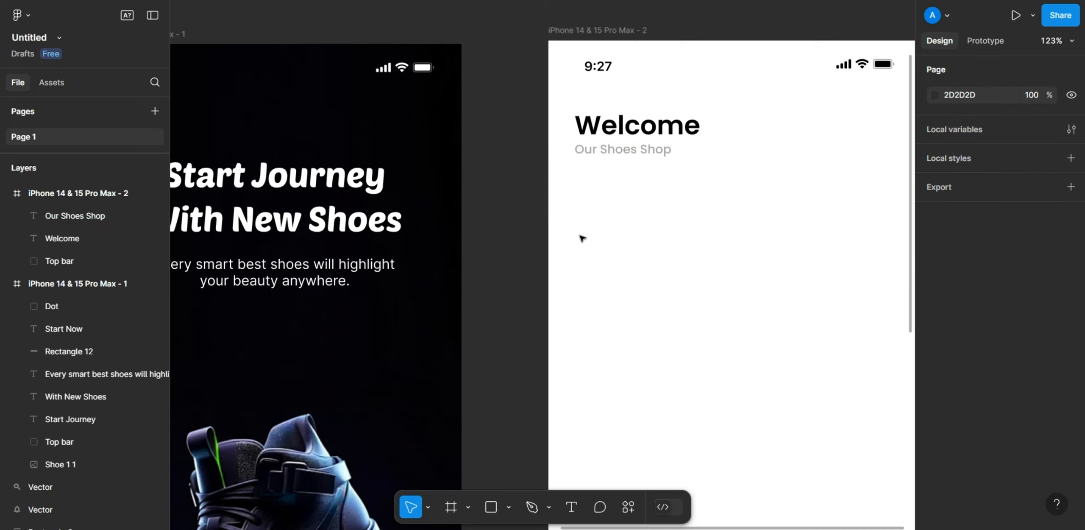
{"action": "scroll", "coordinate": [611, 242], "scroll_direction": "right", "scroll_amount": 4}
{"action": "left_click", "coordinate": [539, 144]}
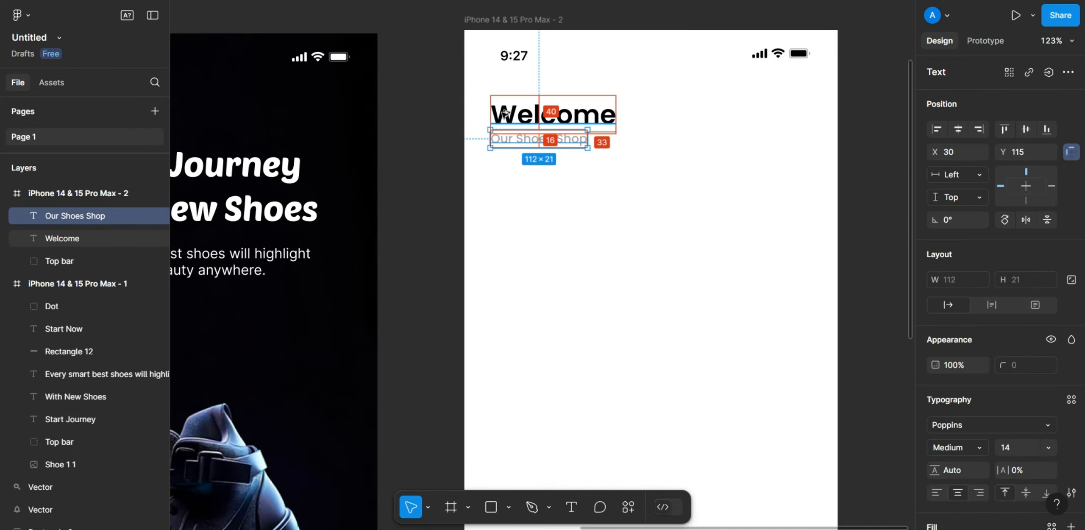
{"action": "left_click", "coordinate": [588, 223]}
Step: Move the search and bell icons with their rounded backgrounds into the second frame, beside the "Welcome" heading
{"action": "scroll", "coordinate": [572, 198], "scroll_direction": "down", "scroll_amount": 5}
{"action": "scroll", "coordinate": [572, 198], "scroll_direction": "up", "scroll_amount": 3}
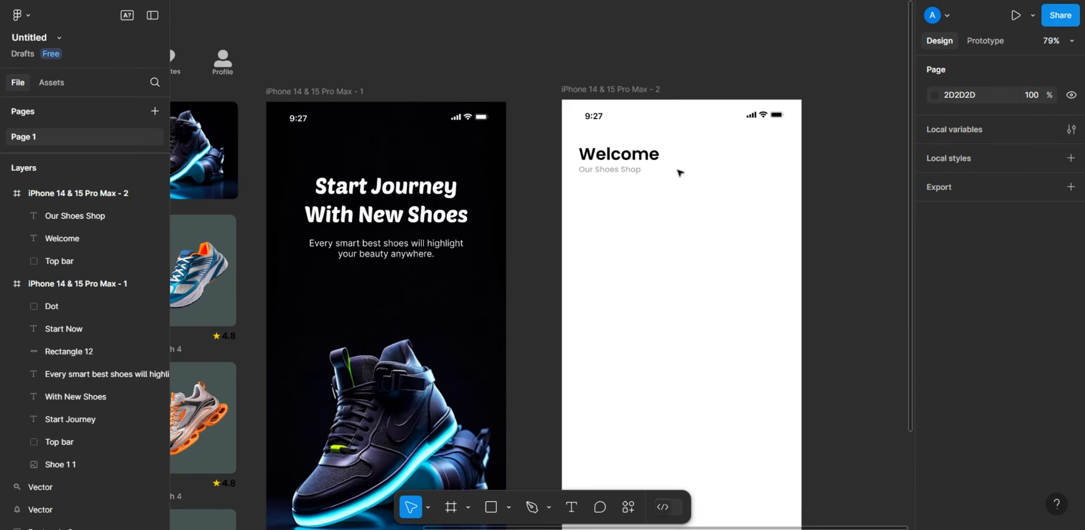
{"action": "scroll", "coordinate": [368, 52], "scroll_direction": "down", "scroll_amount": 6}
{"action": "scroll", "coordinate": [222, 32], "scroll_direction": "up", "scroll_amount": 4}
{"action": "left_click_drag", "start_coordinate": [238, 26], "coordinate": [818, 159]}
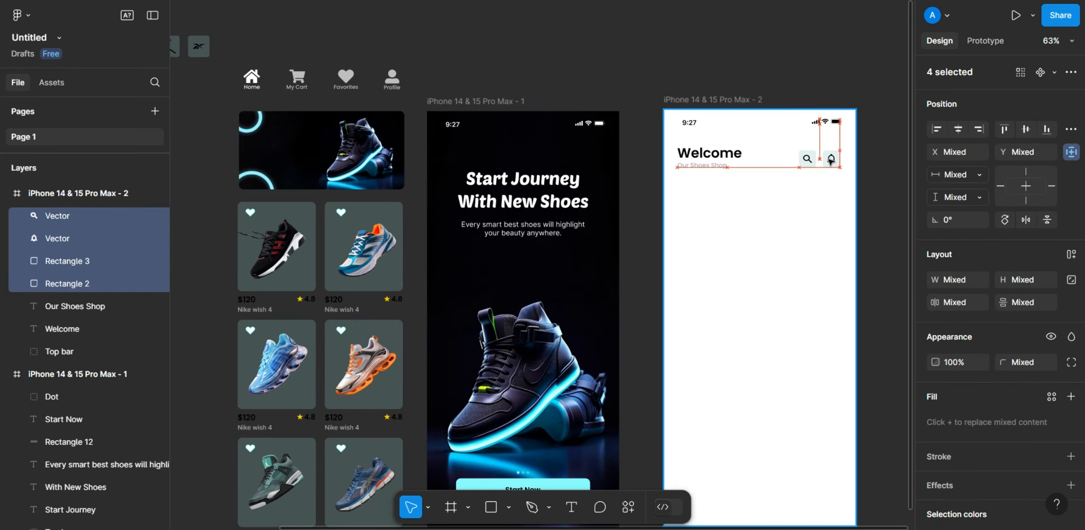
Step: Fine-tune the search and bell icons to line up with the frame's right margin and the heading block
{"action": "scroll", "coordinate": [707, 142], "scroll_direction": "up", "scroll_amount": 5}
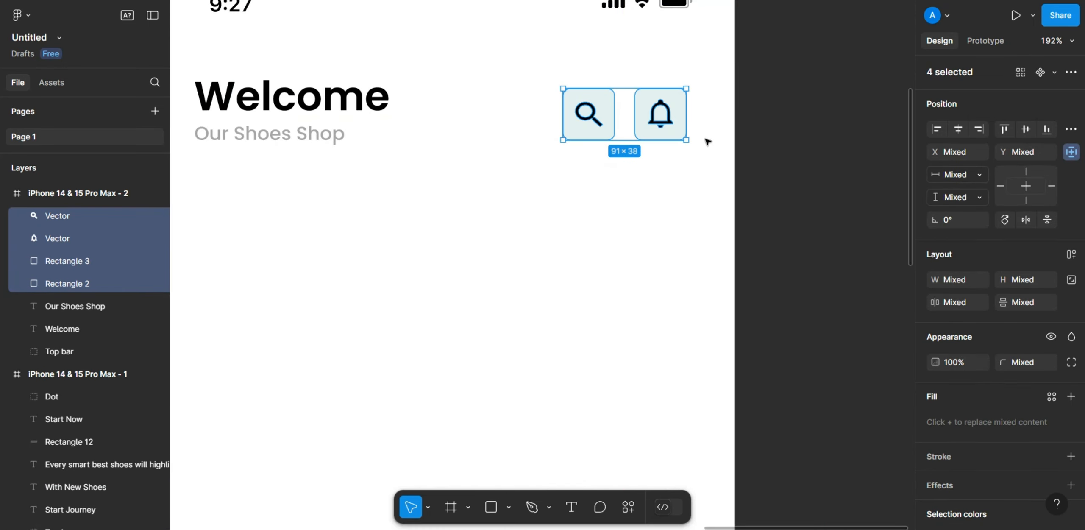
{"action": "key", "text": "Right"}
{"action": "key", "text": "Right"}
{"action": "key", "text": "Right"}
{"action": "key", "text": "Right"}
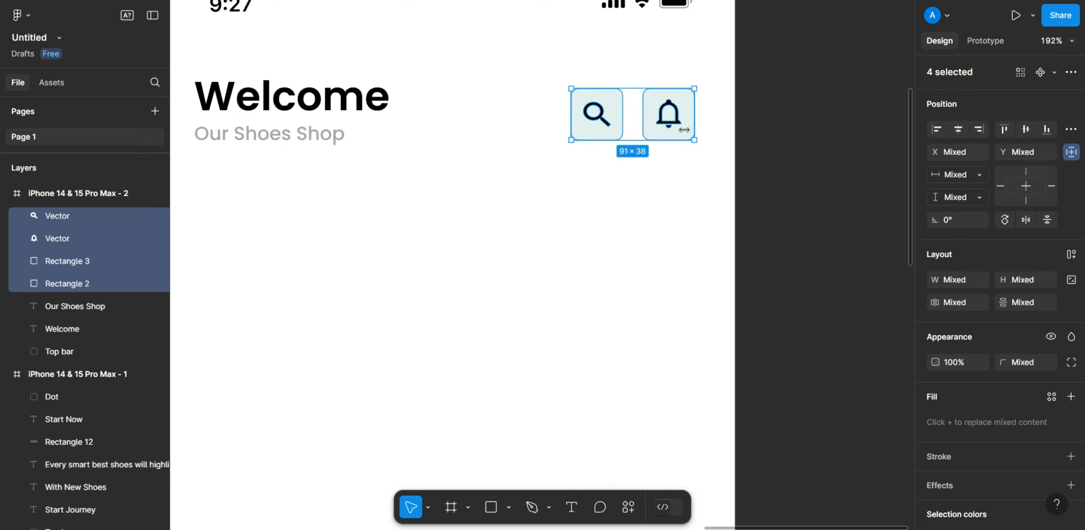
{"action": "left_click_drag", "start_coordinate": [654, 118], "coordinate": [652, 113]}
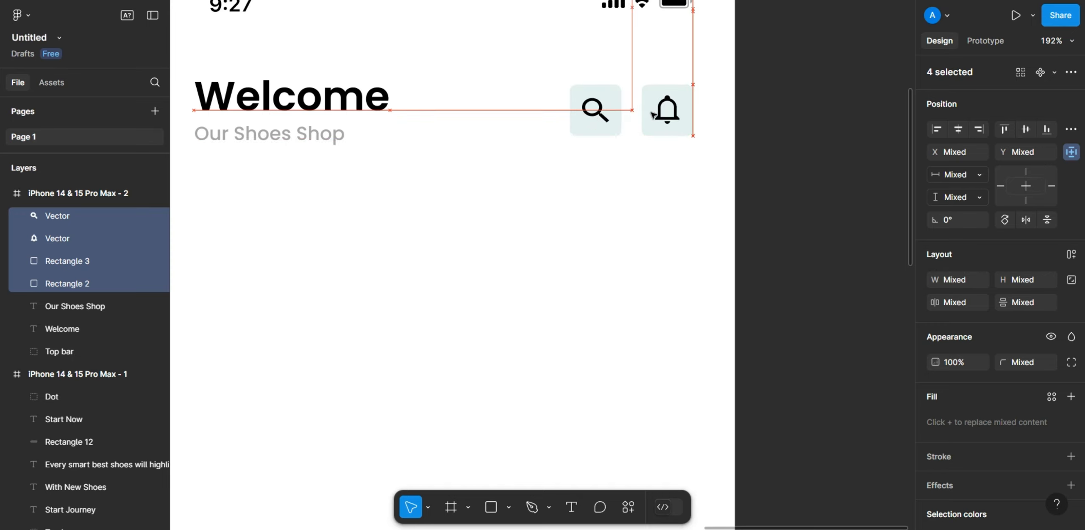
{"action": "left_click", "coordinate": [778, 121]}
Step: Move the wide shoe banner image into the second frame and centre it horizontally
{"action": "scroll", "coordinate": [778, 121], "scroll_direction": "down", "scroll_amount": 5}
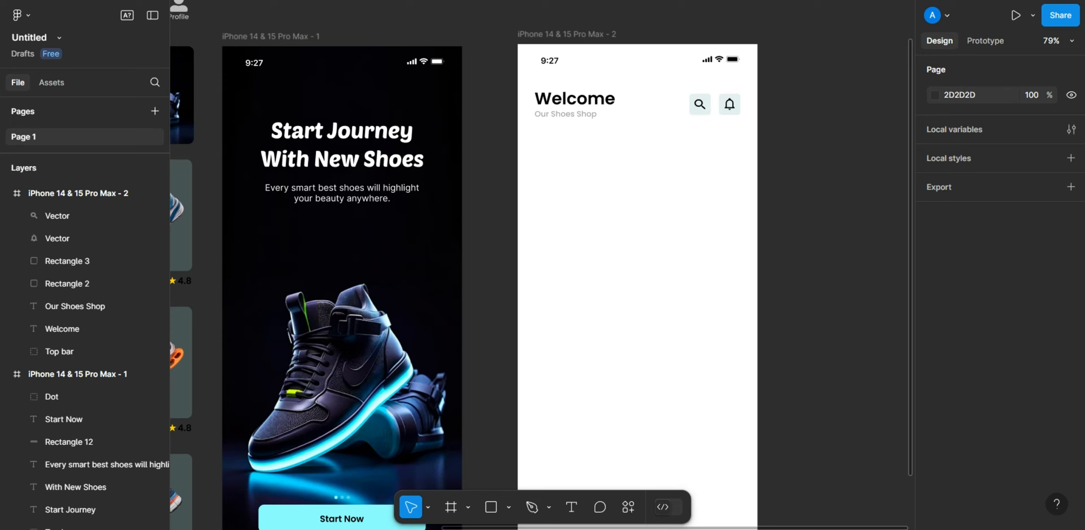
{"action": "scroll", "coordinate": [787, 137], "scroll_direction": "down", "scroll_amount": 4}
{"action": "left_click_drag", "start_coordinate": [491, 132], "coordinate": [716, 172]}
{"action": "scroll", "coordinate": [738, 169], "scroll_direction": "up", "scroll_amount": 8}
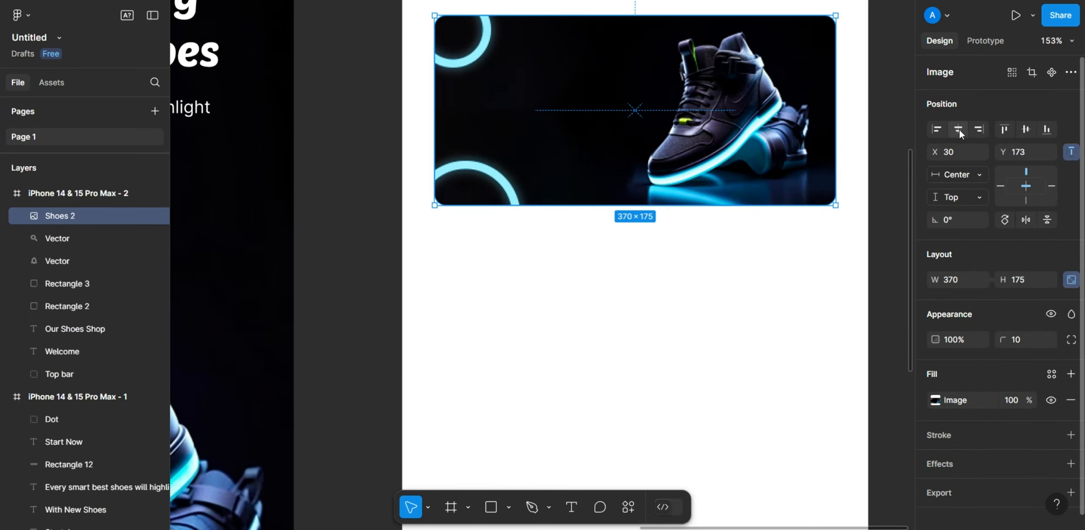
Step: Position the shoe banner beneath the header at Y 161
{"action": "scroll", "coordinate": [695, 155], "scroll_direction": "up", "scroll_amount": 5}
{"action": "left_click_drag", "start_coordinate": [608, 341], "coordinate": [617, 321]}
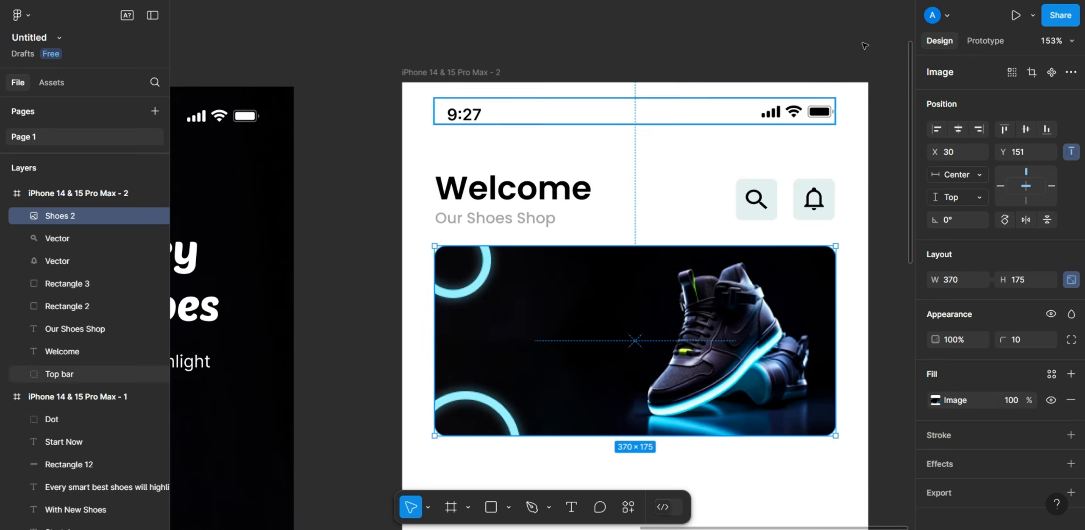
{"action": "scroll", "coordinate": [527, 169], "scroll_direction": "down", "scroll_amount": 4}
{"action": "left_click_drag", "start_coordinate": [569, 171], "coordinate": [569, 178]}
{"action": "key", "text": "alt"}
{"action": "left_click_drag", "start_coordinate": [530, 136], "coordinate": [530, 136]}
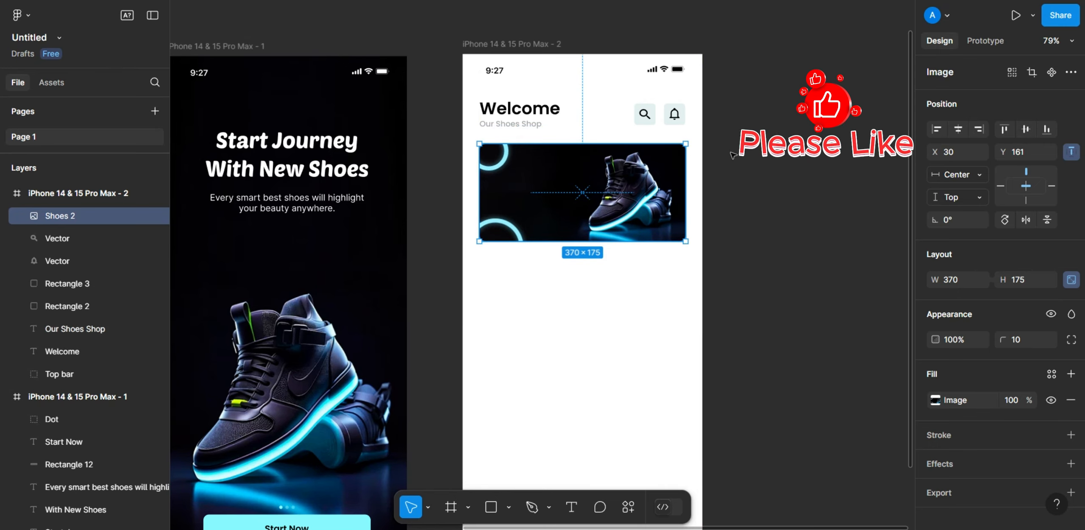
{"action": "key", "text": "Escape"}
Step: Paste the texts "Our Collection" and "50% Discount for the first Transaction." onto the dark area of the banner at X 60
{"action": "scroll", "coordinate": [609, 136], "scroll_direction": "down", "scroll_amount": 3}
{"action": "scroll", "coordinate": [511, 172], "scroll_direction": "up", "scroll_amount": 5}
{"action": "left_click", "coordinate": [511, 172]}
{"action": "key", "text": "ctrl+v"}
{"action": "scroll", "coordinate": [498, 126], "scroll_direction": "up", "scroll_amount": 3}
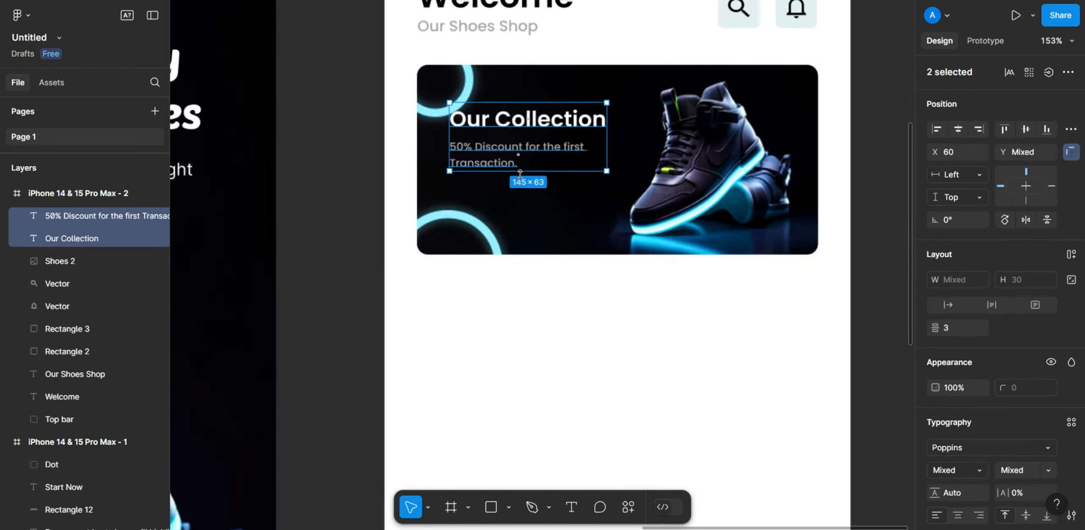
{"action": "left_click", "coordinate": [388, 259]}
{"action": "scroll", "coordinate": [387, 259], "scroll_direction": "down", "scroll_amount": 5}
{"action": "scroll", "coordinate": [399, 283], "scroll_direction": "up", "scroll_amount": 4}
{"action": "scroll", "coordinate": [399, 284], "scroll_direction": "up", "scroll_amount": 2}
{"action": "scroll", "coordinate": [463, 254], "scroll_direction": "down", "scroll_amount": 4}
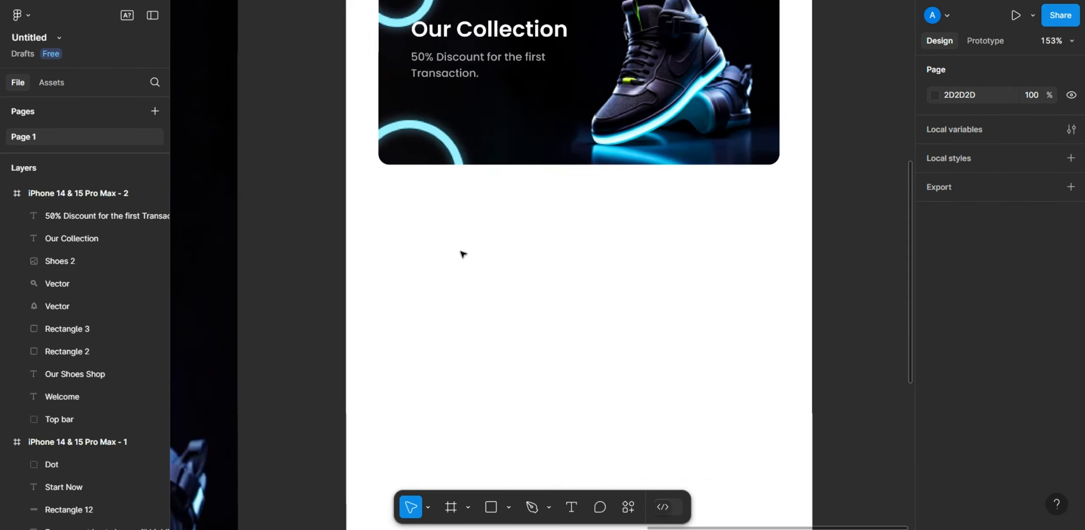
Step: Copy the onboarding screen's "Start Now" button with its label onto the lower part of the second frame's banner
{"action": "scroll", "coordinate": [582, 238], "scroll_direction": "down", "scroll_amount": 4}
{"action": "left_click", "coordinate": [300, 488]}
{"action": "left_click", "coordinate": [333, 491], "text": "shift"}
{"action": "left_click_drag", "start_coordinate": [336, 497], "coordinate": [626, 184]}
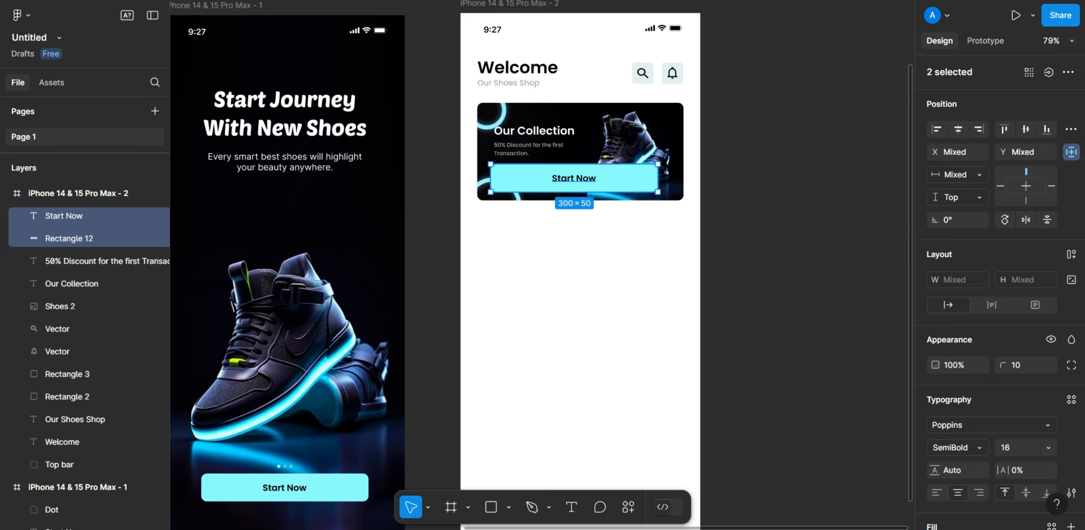
Step: Resize the copied button rectangle on the banner to 73 × 22 with a corner radius of 5
{"action": "scroll", "coordinate": [961, 419], "scroll_direction": "down", "scroll_amount": 3}
{"action": "left_click", "coordinate": [628, 158]}
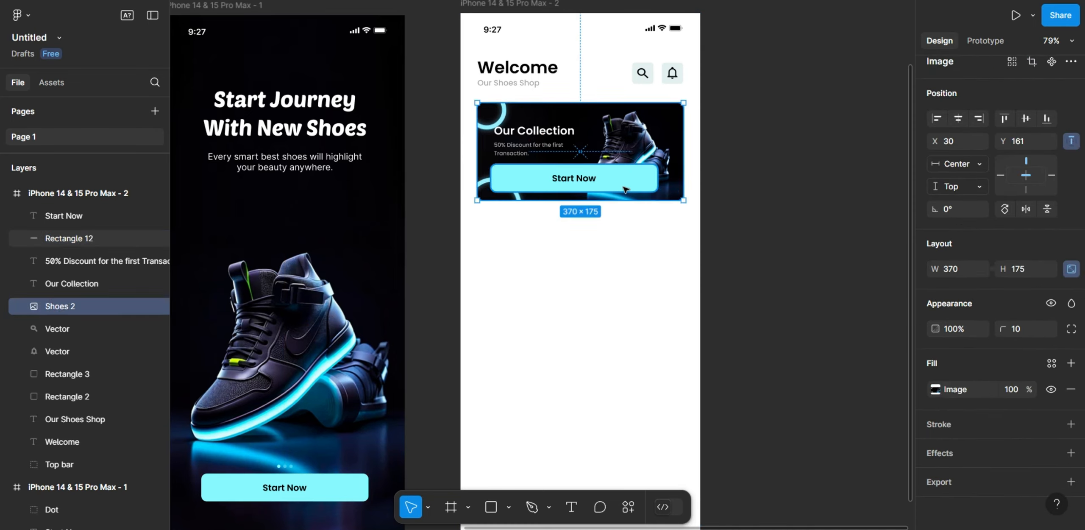
{"action": "left_click", "coordinate": [625, 182]}
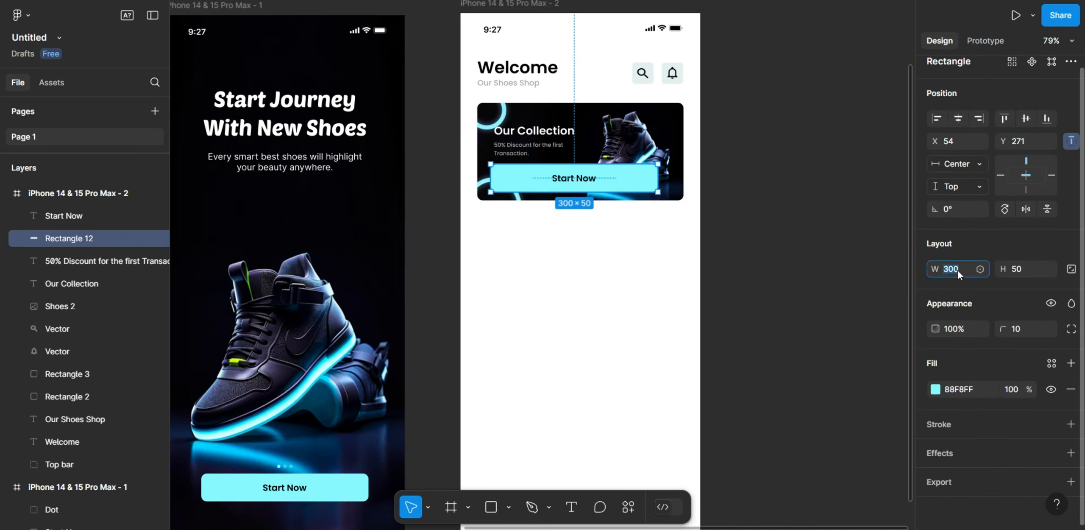
{"action": "type", "text": "73"}
{"action": "left_click", "coordinate": [1018, 269]}
{"action": "type", "text": "22"}
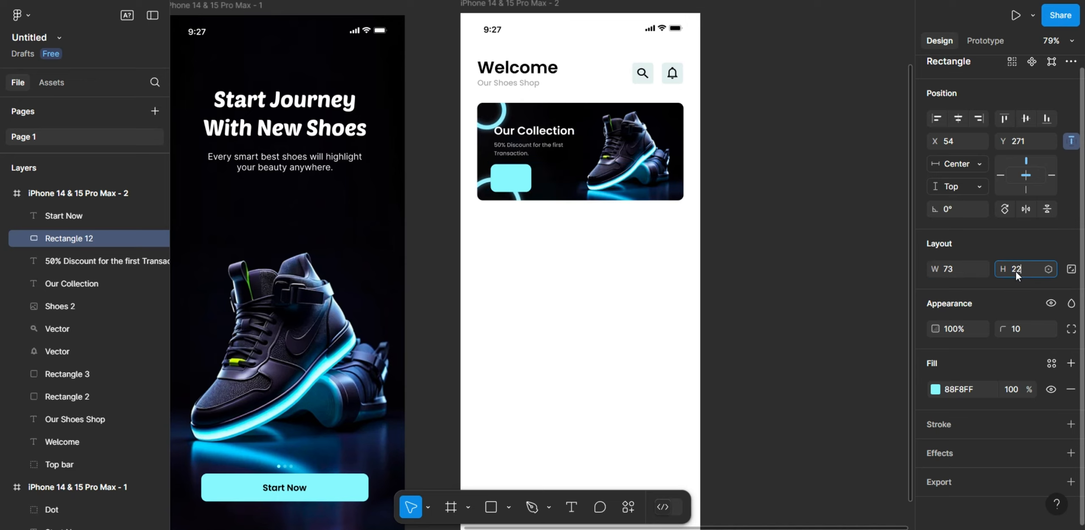
{"action": "left_click", "coordinate": [600, 280]}
{"action": "left_click", "coordinate": [511, 169]}
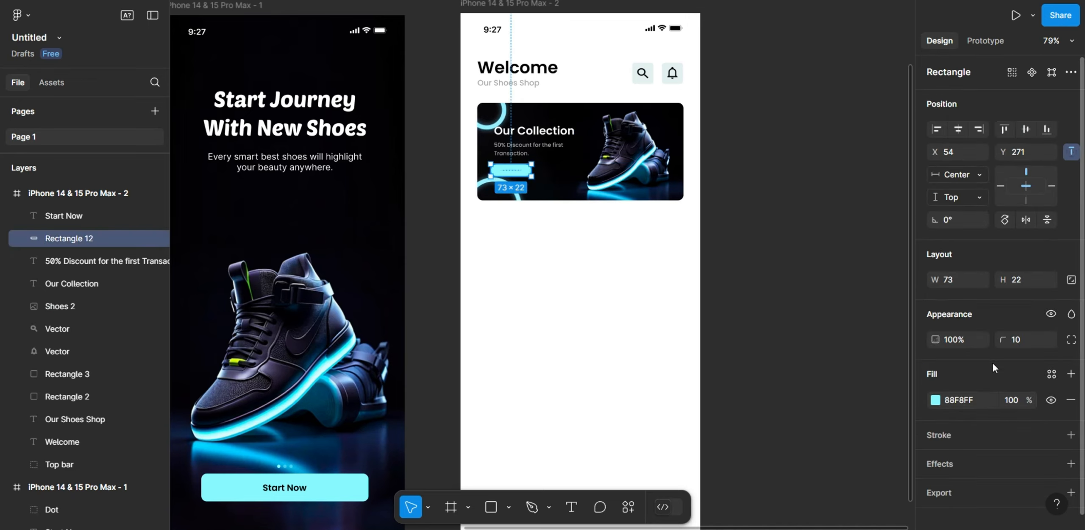
{"action": "type", "text": "5"}
{"action": "left_click", "coordinate": [469, 208]}
{"action": "scroll", "coordinate": [509, 174], "scroll_direction": "up", "scroll_amount": 3}
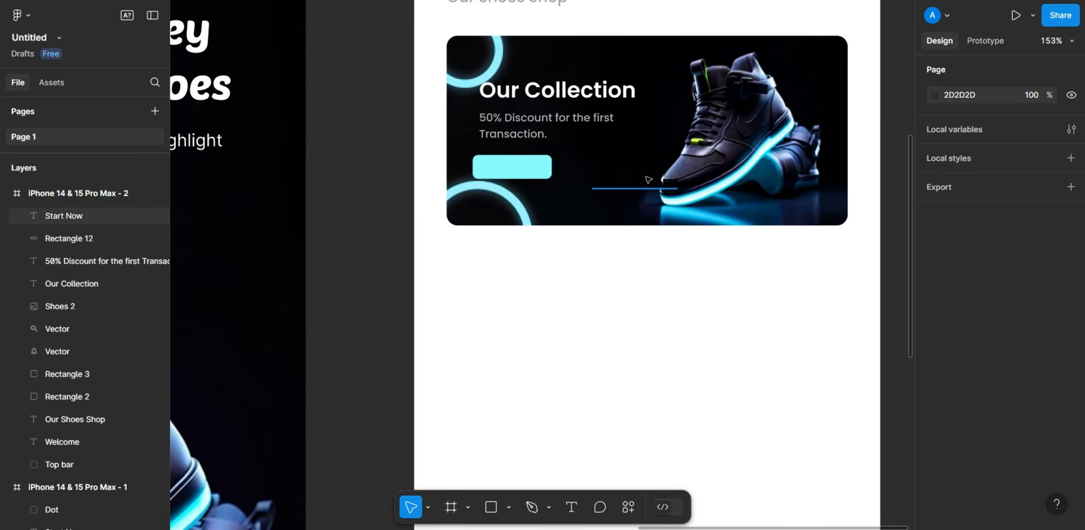
Step: Bring the "Start Now" label over the small banner button and set it in Inter Bold, size 10
{"action": "left_click_drag", "start_coordinate": [646, 181], "coordinate": [531, 172]}
{"action": "scroll", "coordinate": [982, 364], "scroll_direction": "down", "scroll_amount": 2}
{"action": "left_click", "coordinate": [963, 368]}
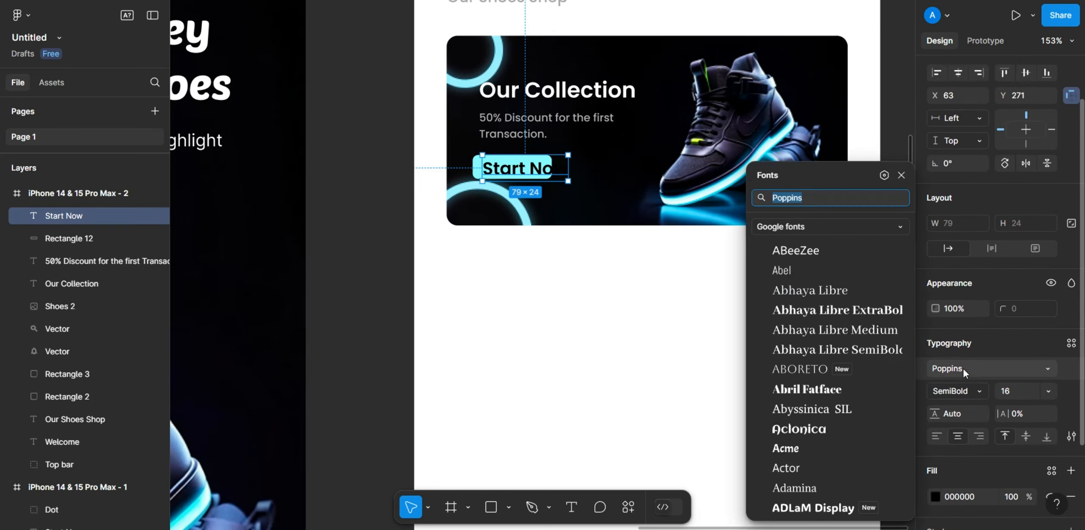
{"action": "type", "text": "Inter"}
{"action": "key", "text": "Return"}
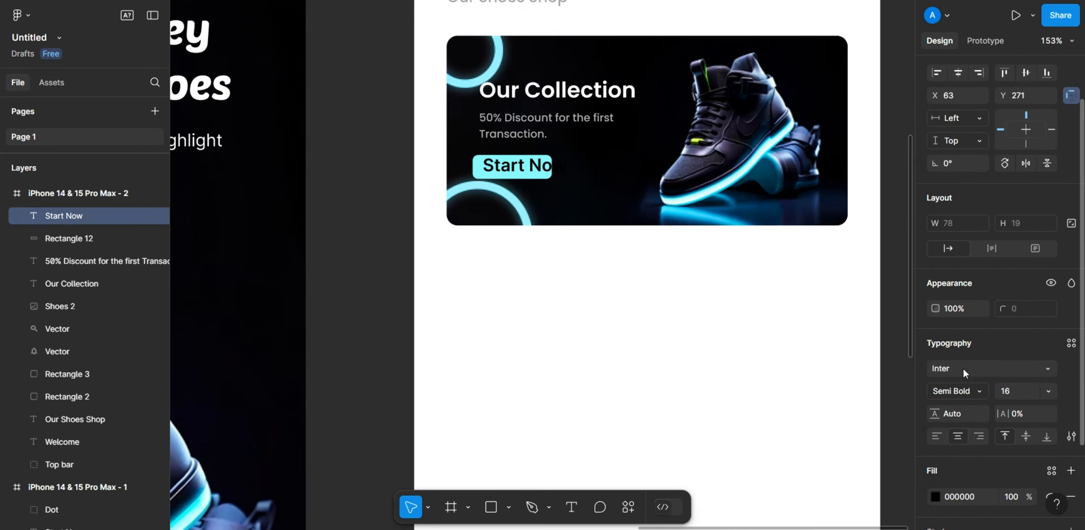
{"action": "left_click", "coordinate": [973, 390]}
{"action": "left_click", "coordinate": [961, 245]}
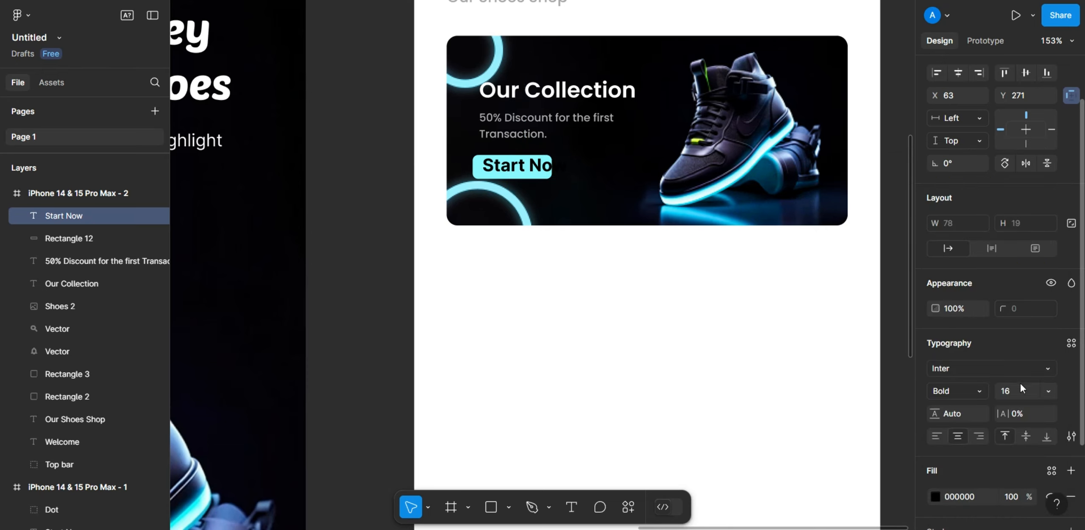
{"action": "left_click", "coordinate": [1019, 391]}
{"action": "type", "text": "10"}
{"action": "key", "text": "Return"}
{"action": "left_click", "coordinate": [674, 370]}
{"action": "scroll", "coordinate": [550, 212], "scroll_direction": "up", "scroll_amount": 2}
{"action": "scroll", "coordinate": [527, 284], "scroll_direction": "down", "scroll_amount": 2}
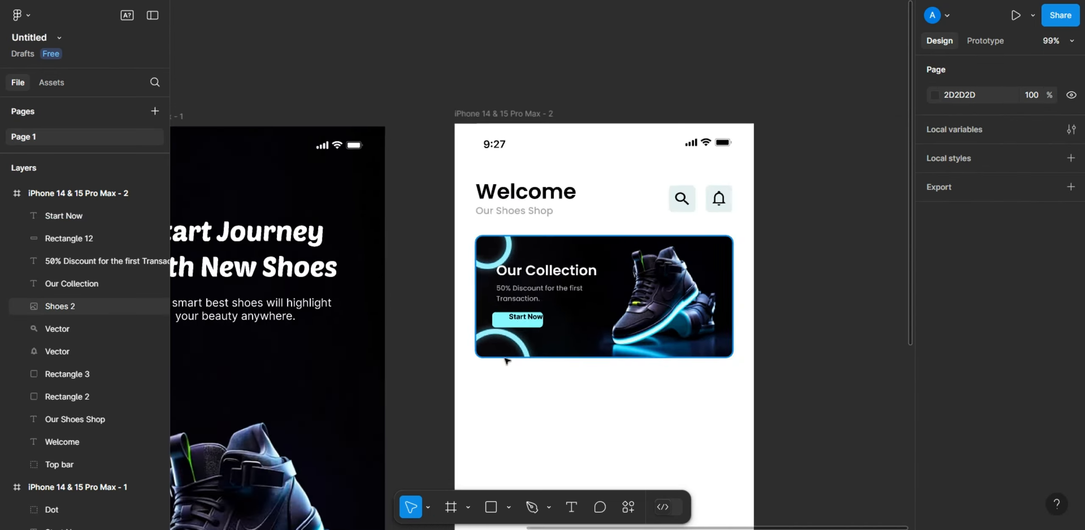
Step: Centre the "Start Now" label on its button and align both with the left edge of the banner texts
{"action": "scroll", "coordinate": [506, 354], "scroll_direction": "up", "scroll_amount": 5}
{"action": "left_click_drag", "start_coordinate": [574, 249], "coordinate": [549, 260]}
{"action": "left_click", "coordinate": [485, 254], "text": "shift"}
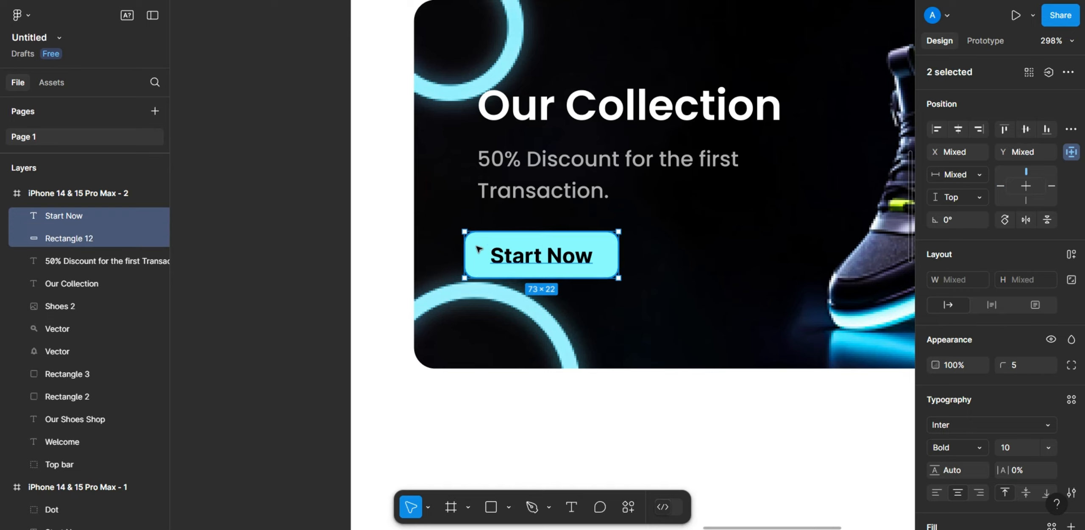
{"action": "left_click_drag", "start_coordinate": [486, 254], "coordinate": [498, 251]}
{"action": "left_click", "coordinate": [296, 315]}
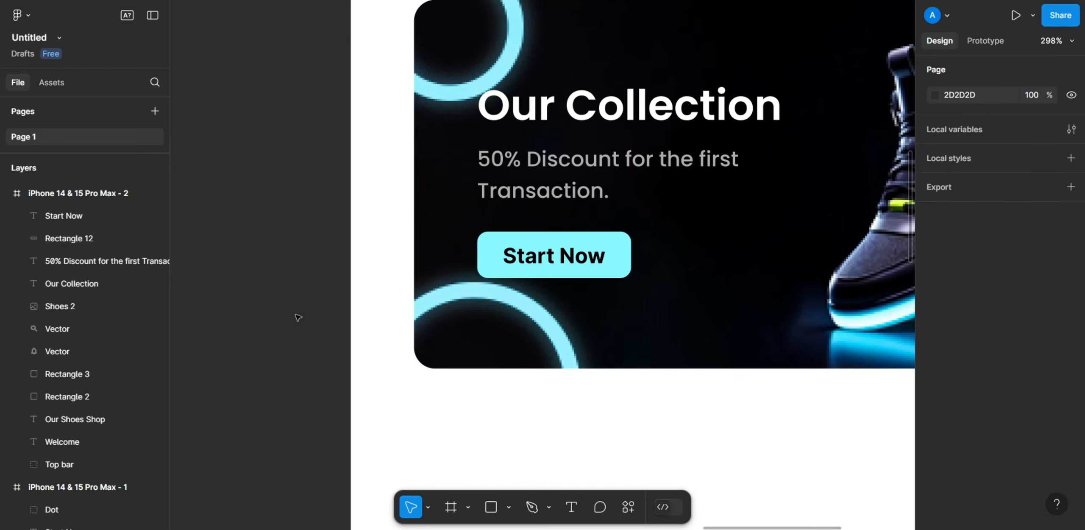
Step: Copy the onboarding screen's pagination dots to the banner's bottom centre at X 201, Y 324
{"action": "scroll", "coordinate": [443, 339], "scroll_direction": "down", "scroll_amount": 5}
{"action": "scroll", "coordinate": [756, 334], "scroll_direction": "down", "scroll_amount": 3}
{"action": "scroll", "coordinate": [603, 368], "scroll_direction": "down", "scroll_amount": 3}
{"action": "scroll", "coordinate": [596, 317], "scroll_direction": "up", "scroll_amount": 2}
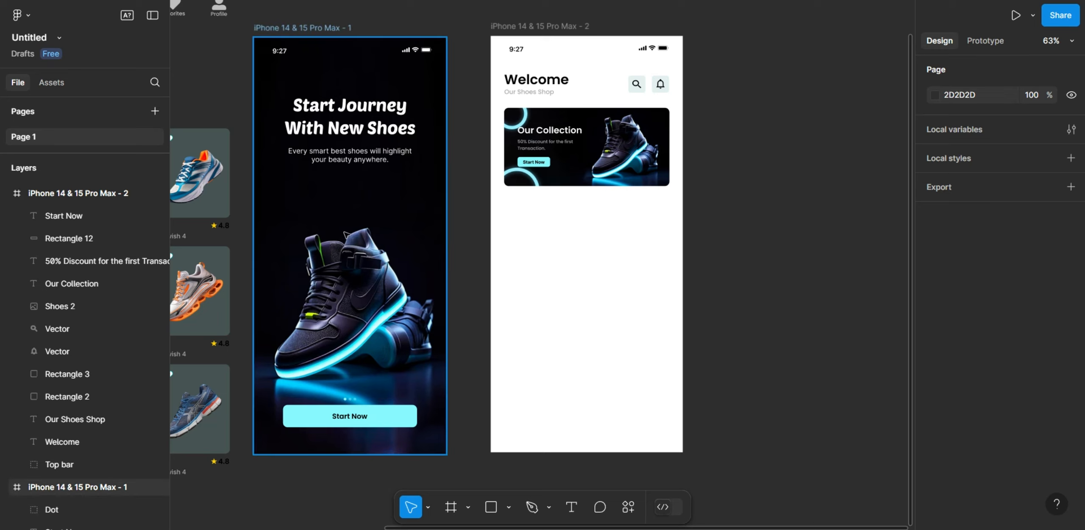
{"action": "left_click_drag", "start_coordinate": [351, 399], "coordinate": [578, 180]}
{"action": "scroll", "coordinate": [579, 180], "scroll_direction": "up", "scroll_amount": 4}
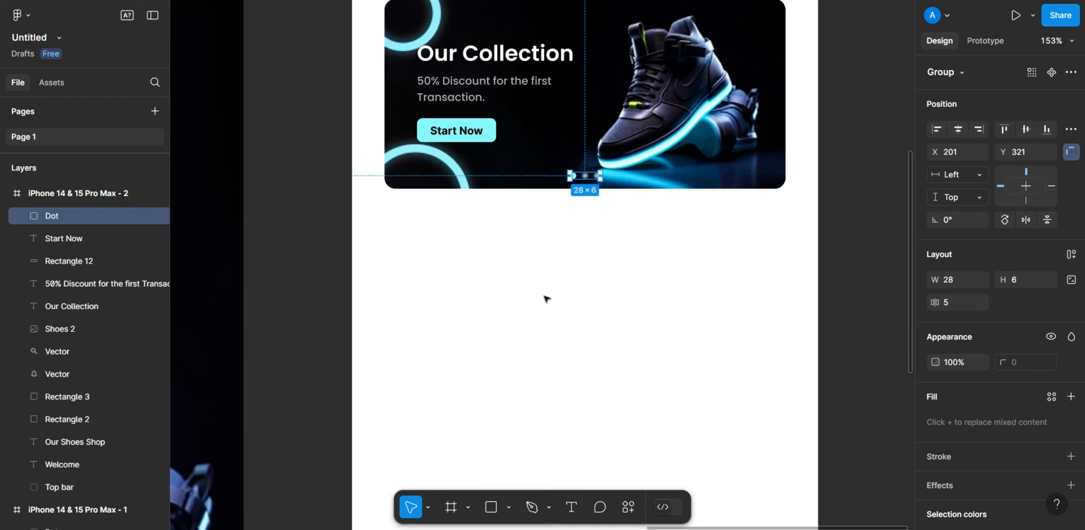
{"action": "key", "text": "Down"}
{"action": "key", "text": "Down"}
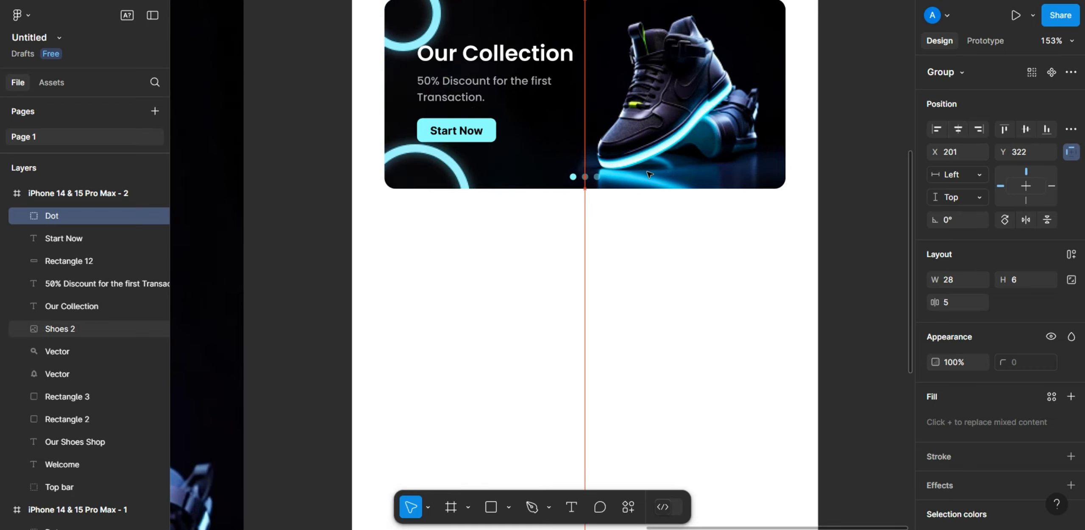
{"action": "key", "text": "Down"}
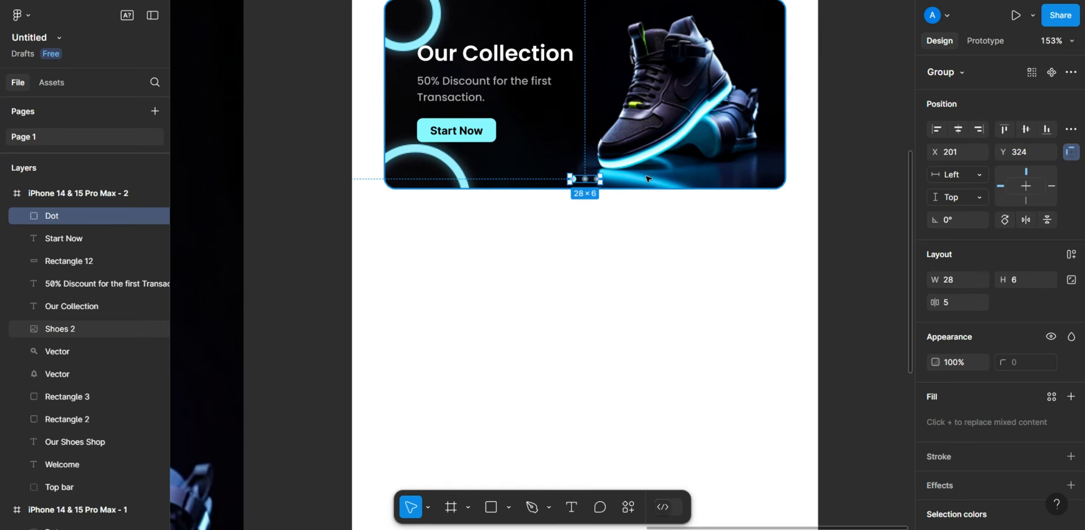
{"action": "left_click", "coordinate": [603, 343]}
{"action": "scroll", "coordinate": [601, 308], "scroll_direction": "down", "scroll_amount": 3}
Step: Add the heading "Categories" below the banner in Poppins SemiBold, size 20
{"action": "left_click", "coordinate": [572, 507]}
{"action": "scroll", "coordinate": [541, 295], "scroll_direction": "up", "scroll_amount": 2}
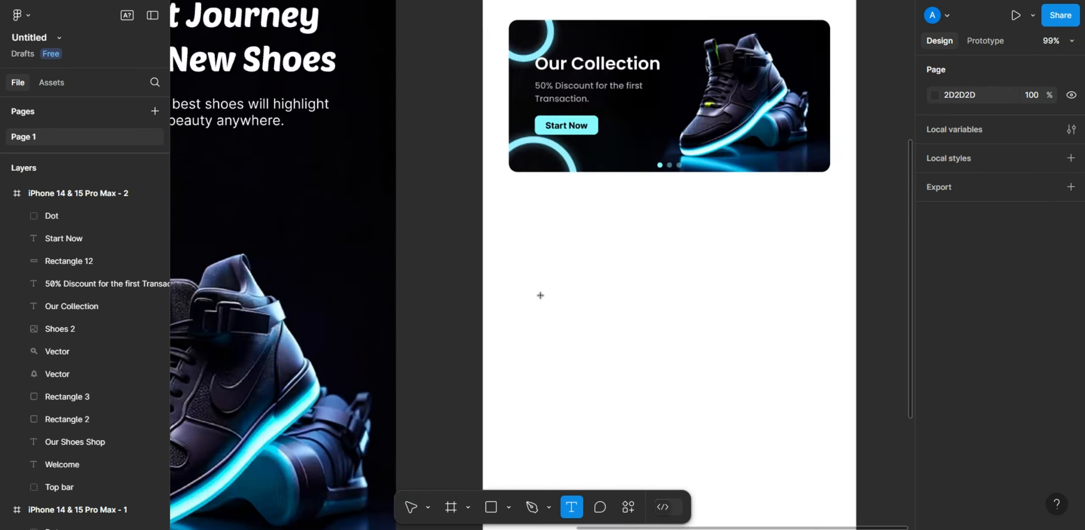
{"action": "scroll", "coordinate": [541, 295], "scroll_direction": "up", "scroll_amount": 2}
{"action": "scroll", "coordinate": [547, 223], "scroll_direction": "down", "scroll_amount": 3}
{"action": "left_click", "coordinate": [524, 193]}
{"action": "left_click", "coordinate": [974, 427]}
{"action": "type", "text": "p"}
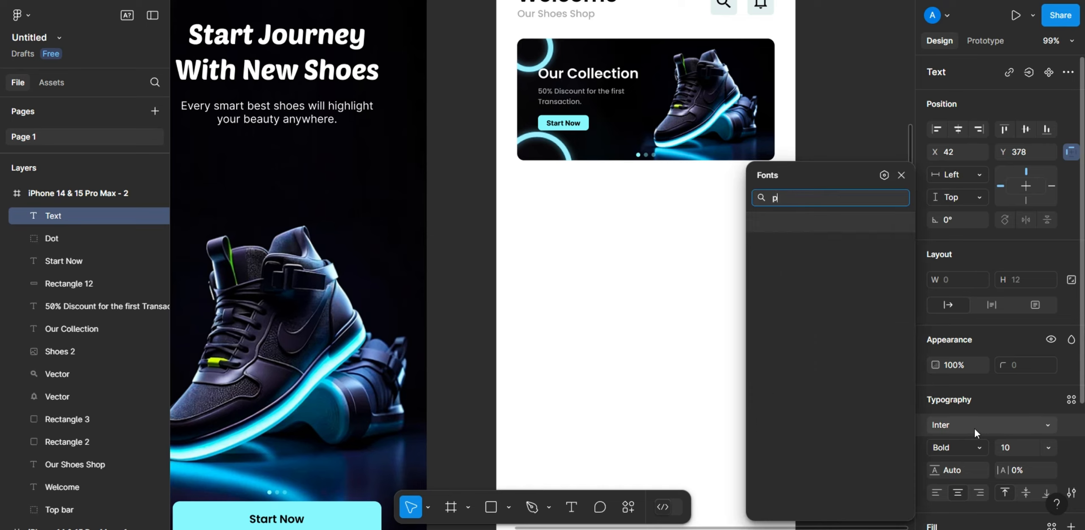
{"action": "type", "text": "op"}
{"action": "key", "text": "Return"}
{"action": "left_click", "coordinate": [957, 447]}
{"action": "left_click", "coordinate": [958, 284]}
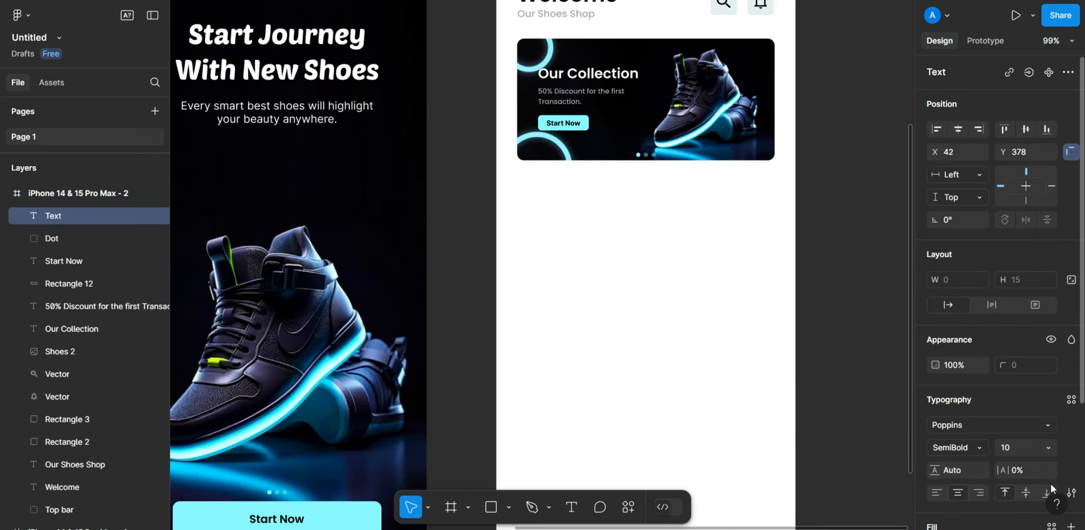
{"action": "type", "text": "20"}
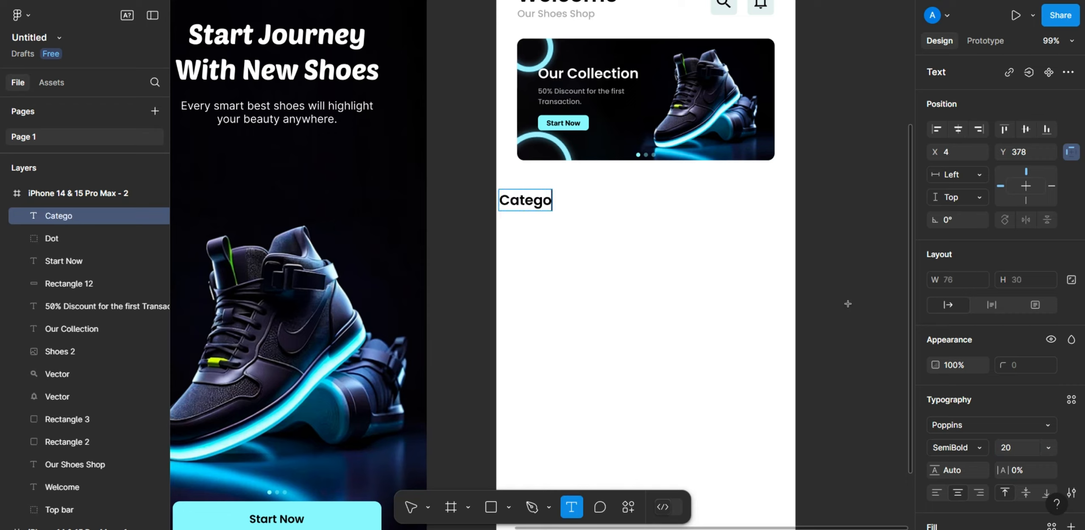
{"action": "left_click", "coordinate": [667, 263]}
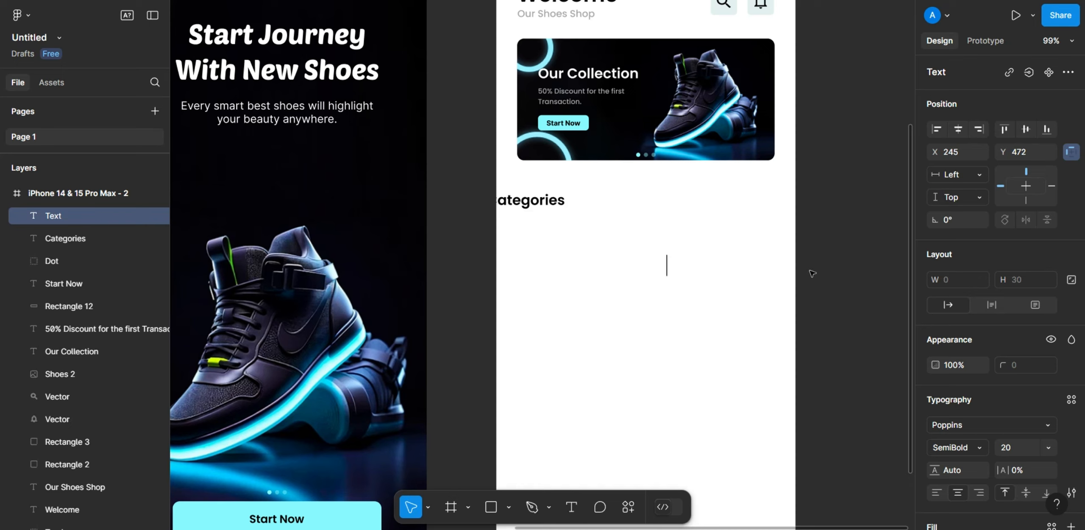
Step: Align the "Categories" heading with the banner's left edge, 25 px beneath it, at X 30, Y 361
{"action": "left_click", "coordinate": [516, 225]}
{"action": "left_click_drag", "start_coordinate": [517, 197], "coordinate": [548, 186]}
{"action": "key", "text": "alt"}
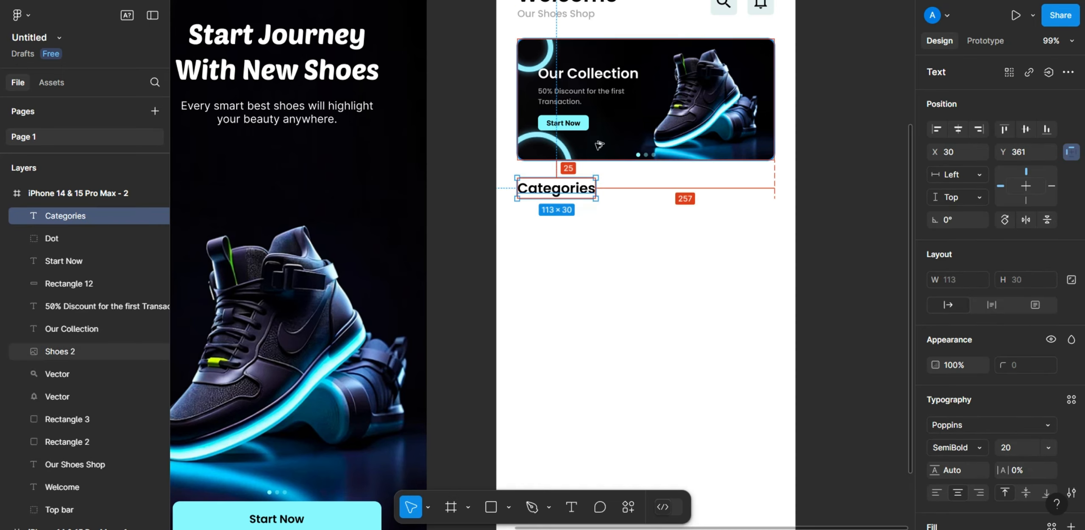
{"action": "left_click", "coordinate": [867, 214]}
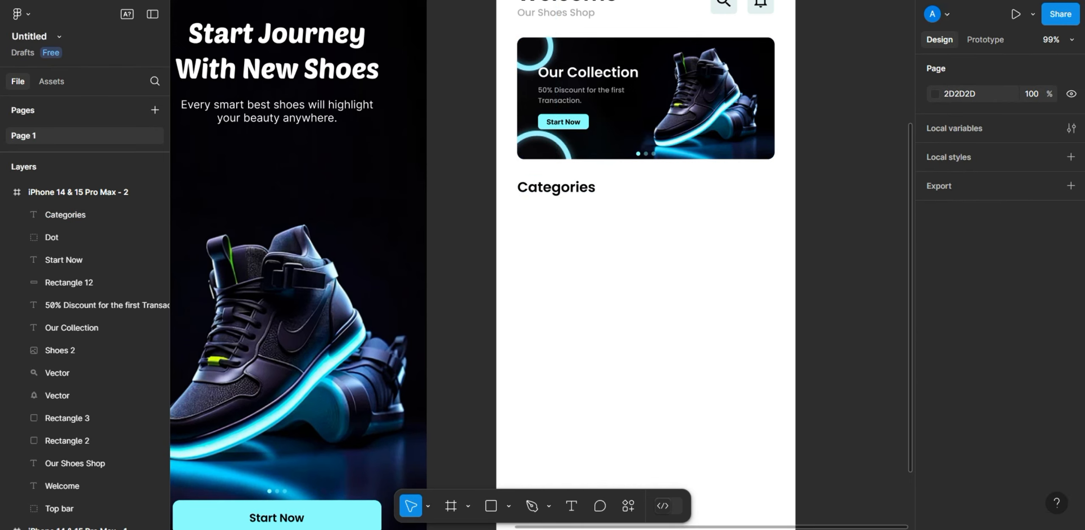
Step: Add the text "See All" across from the "Categories" heading in Inter Semi Bold, size 16
{"action": "left_click", "coordinate": [741, 188]}
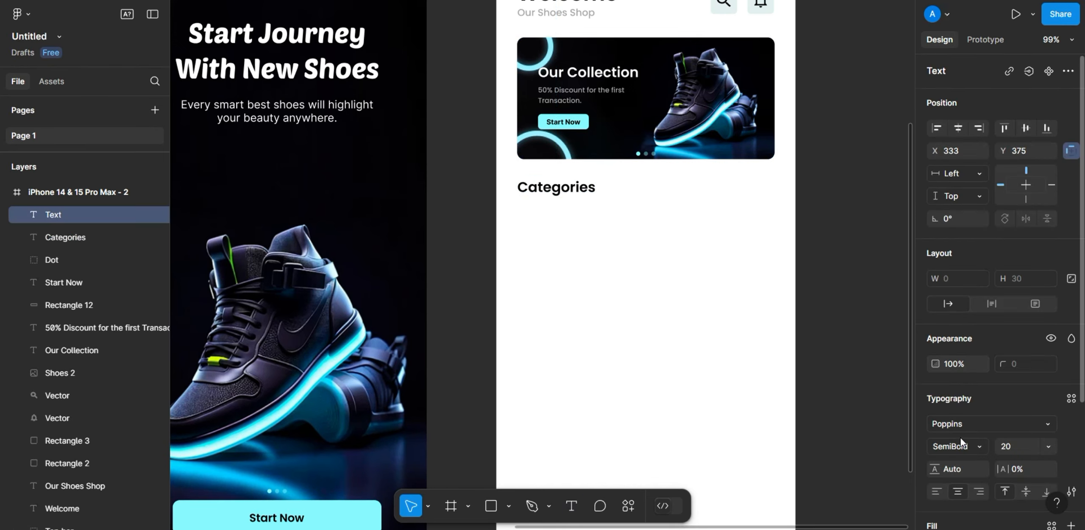
{"action": "left_click", "coordinate": [961, 422]}
{"action": "type", "text": "inter"}
{"action": "key", "text": "Return"}
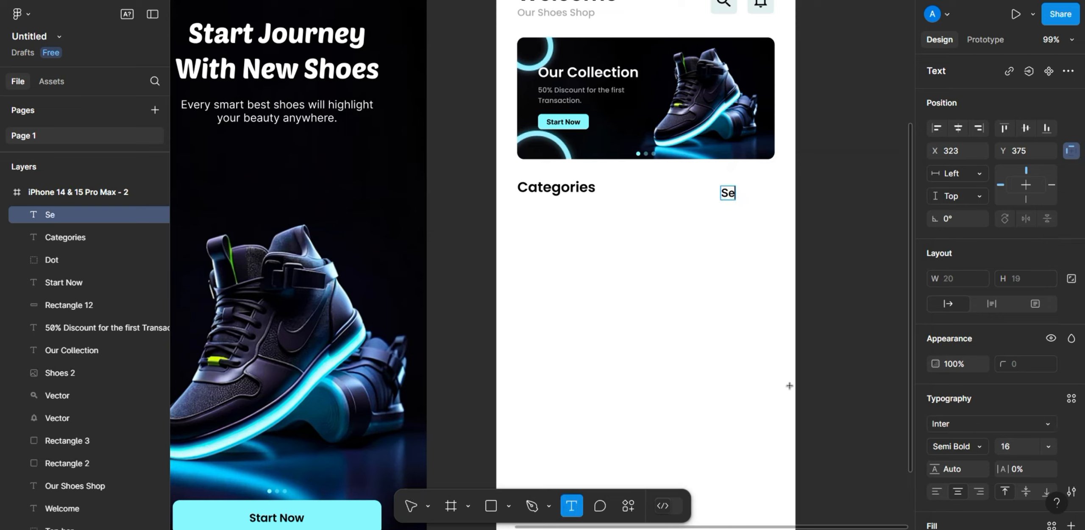
{"action": "left_click", "coordinate": [725, 348]}
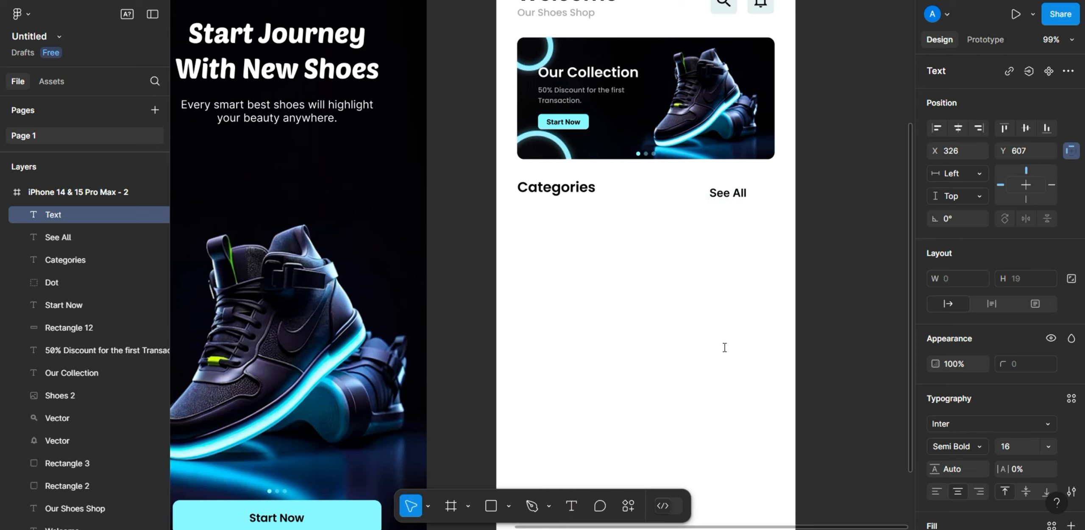
Step: Place "See All" at the banner's right edge and centre it vertically with the "Categories" heading
{"action": "left_click", "coordinate": [797, 305]}
{"action": "left_click_drag", "start_coordinate": [733, 194], "coordinate": [759, 187]}
{"action": "left_click", "coordinate": [555, 187], "text": "shift"}
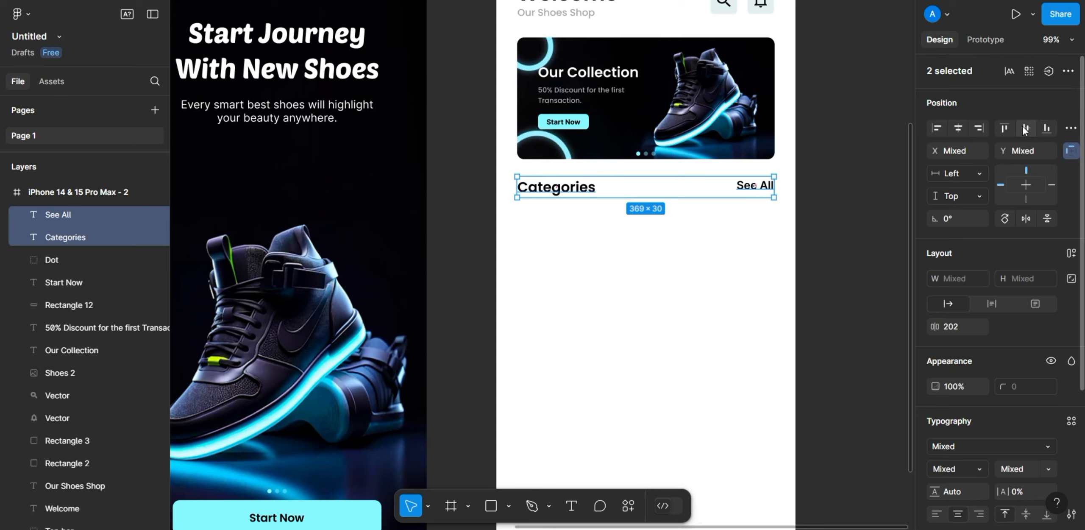
Step: Change the fill colour of the "See All" text to 00BCC8
{"action": "left_click", "coordinate": [752, 195]}
{"action": "scroll", "coordinate": [958, 374], "scroll_direction": "down", "scroll_amount": 3}
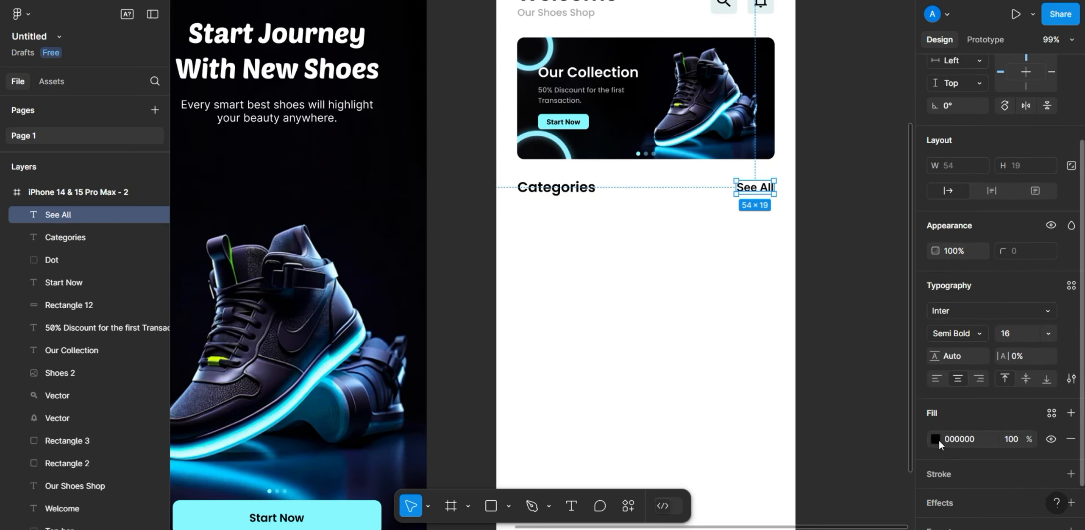
{"action": "left_click", "coordinate": [935, 439]}
{"action": "left_click", "coordinate": [839, 402]}
{"action": "type", "text": "00BCC8"}
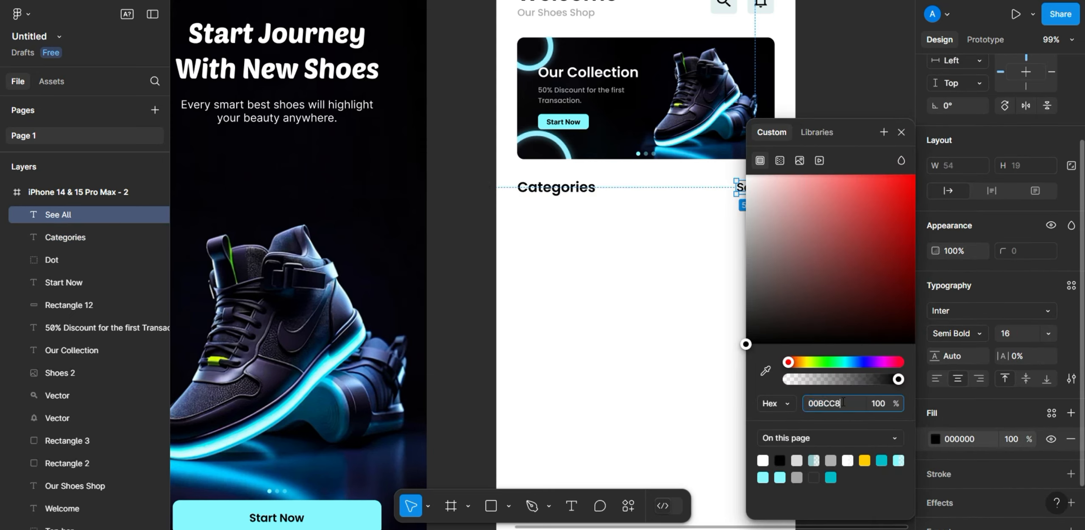
{"action": "left_click", "coordinate": [901, 133]}
{"action": "left_click", "coordinate": [853, 313]}
{"action": "scroll", "coordinate": [727, 250], "scroll_direction": "down", "scroll_amount": 5}
{"action": "scroll", "coordinate": [716, 248], "scroll_direction": "up", "scroll_amount": 2}
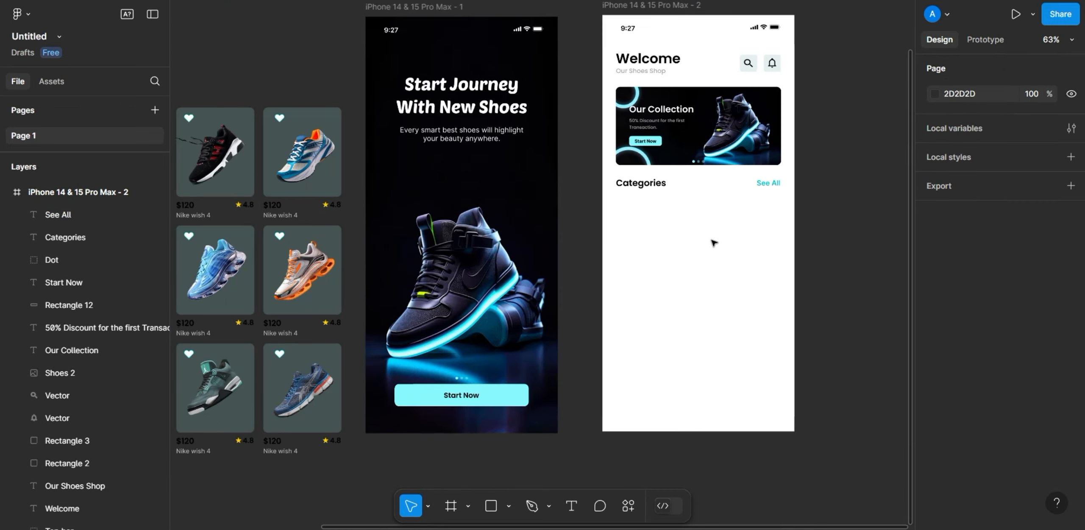
Step: Move the Nike, Adidas, Puma, Jordan and Reebok category buttons into the second frame beneath the "Categories" heading
{"action": "scroll", "coordinate": [714, 242], "scroll_direction": "down", "scroll_amount": 3}
{"action": "left_click_drag", "start_coordinate": [222, 117], "coordinate": [684, 306]}
{"action": "scroll", "coordinate": [680, 325], "scroll_direction": "up", "scroll_amount": 5}
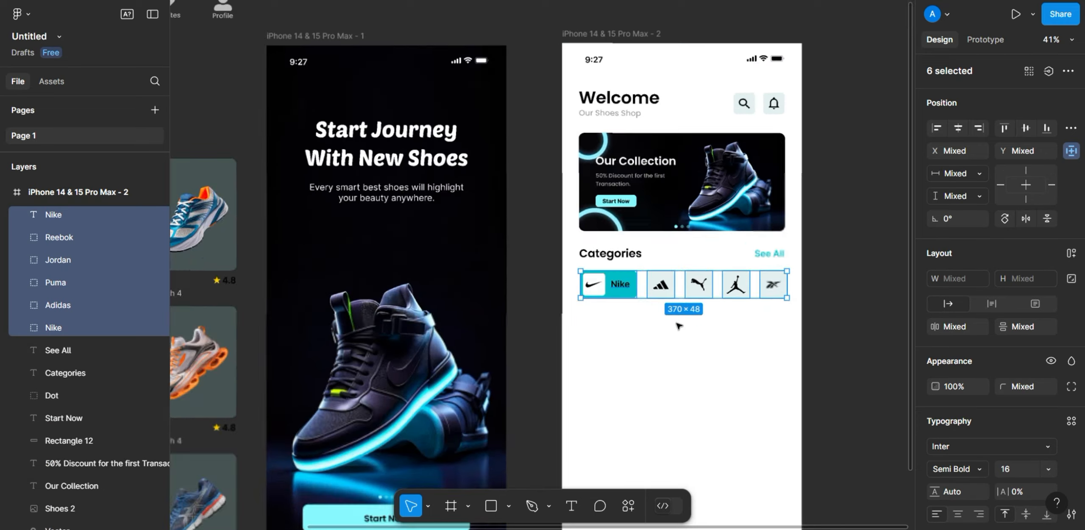
{"action": "mouse_move", "coordinate": [613, 277]}
{"action": "left_mouse_down"}
{"action": "mouse_move", "coordinate": [610, 268]}
{"action": "mouse_move", "coordinate": [613, 281]}
{"action": "left_mouse_up"}
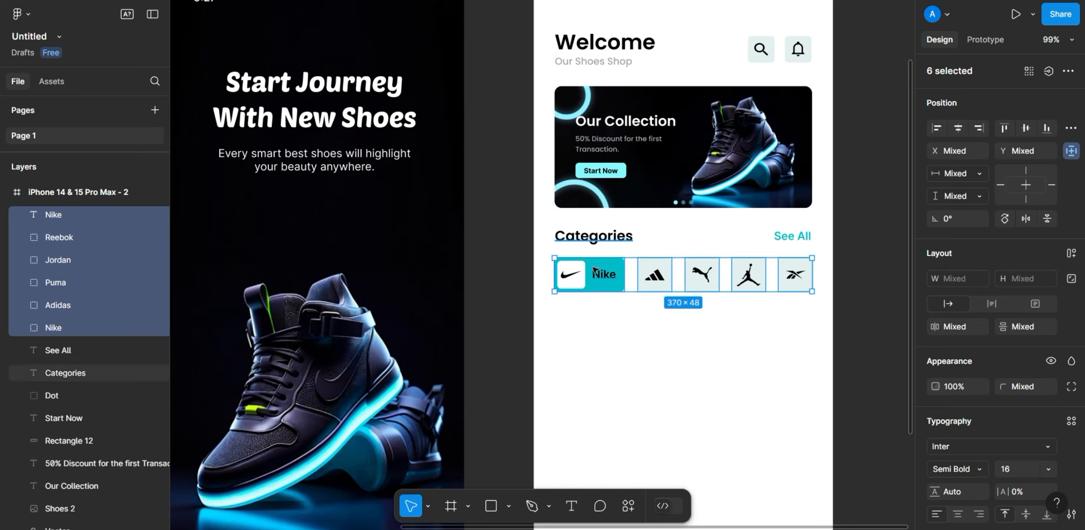
Step: Check the brand row's distance to the "Categories" heading and shift the whole row slightly lower
{"action": "left_click_drag", "start_coordinate": [822, 292], "coordinate": [545, 280]}
{"action": "key", "text": "alt"}
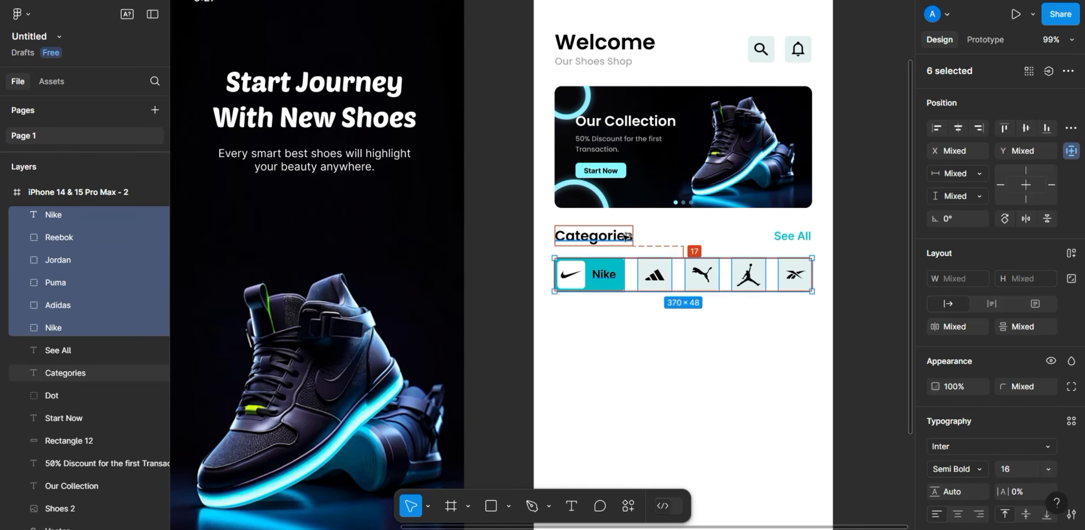
{"action": "left_click_drag", "start_coordinate": [658, 276], "coordinate": [660, 281]}
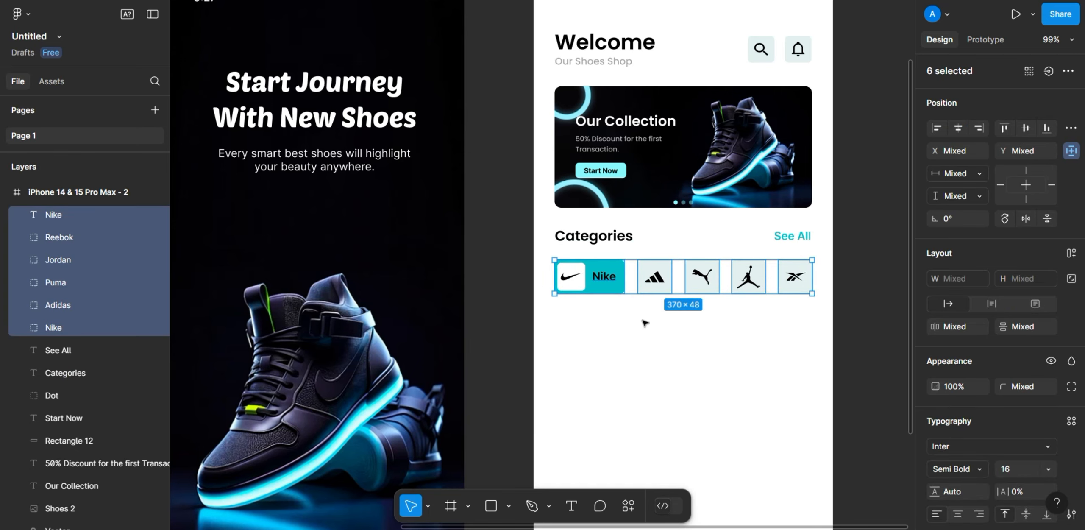
{"action": "left_click", "coordinate": [866, 313]}
{"action": "scroll", "coordinate": [623, 254], "scroll_direction": "down", "scroll_amount": 3}
{"action": "scroll", "coordinate": [659, 327], "scroll_direction": "up", "scroll_amount": 3}
{"action": "scroll", "coordinate": [671, 234], "scroll_direction": "down", "scroll_amount": 4}
{"action": "scroll", "coordinate": [671, 235], "scroll_direction": "up", "scroll_amount": 4}
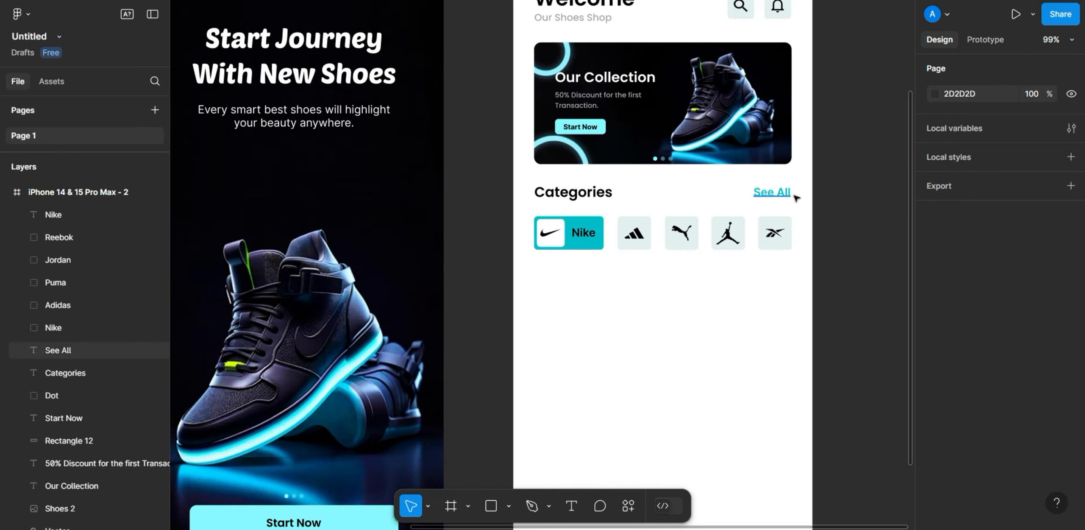
Step: Duplicate the "Categories" heading and its "See All" text and place the copies beneath the brand row
{"action": "left_click_drag", "start_coordinate": [800, 191], "coordinate": [674, 285]}
{"action": "left_click", "coordinate": [612, 189], "text": "shift"}
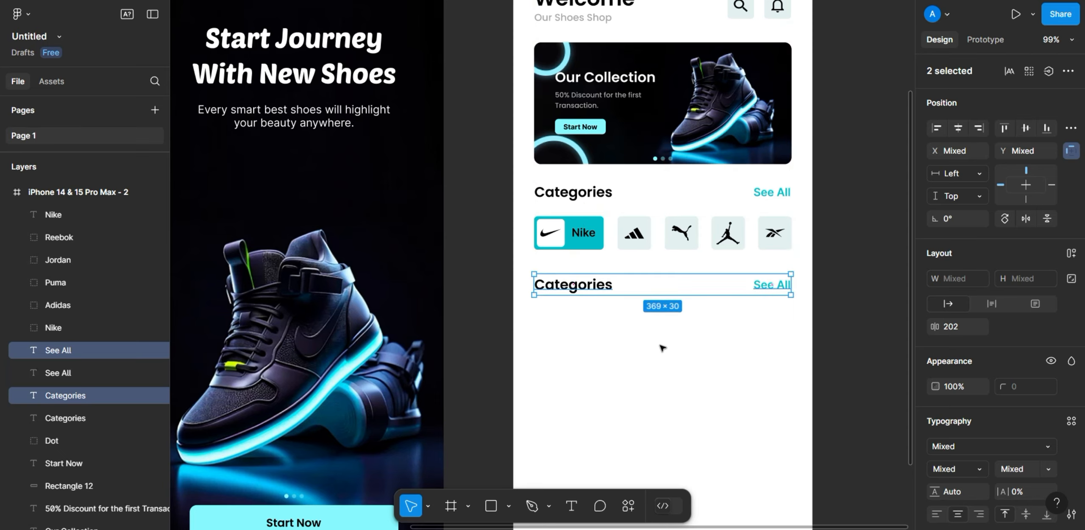
{"action": "left_click", "coordinate": [837, 296]}
{"action": "scroll", "coordinate": [563, 245], "scroll_direction": "down", "scroll_amount": 4}
{"action": "scroll", "coordinate": [579, 244], "scroll_direction": "up", "scroll_amount": 4}
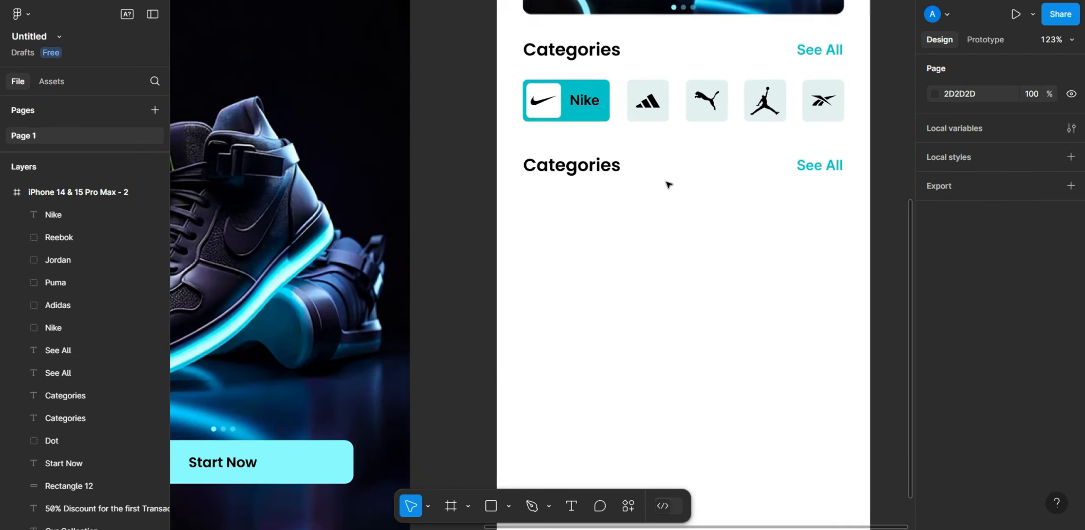
Step: Change the copied "Categories" heading to "Featured" and align it with the frame's left content margin at X 30
{"action": "double_click", "coordinate": [573, 165]}
{"action": "left_click_drag", "start_coordinate": [623, 169], "coordinate": [513, 170]}
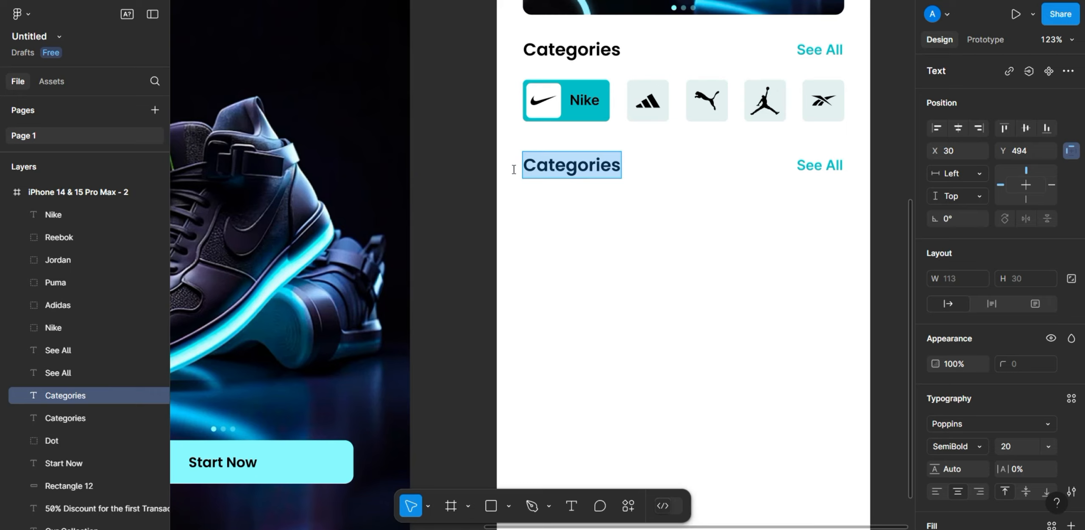
{"action": "type", "text": "Fes"}
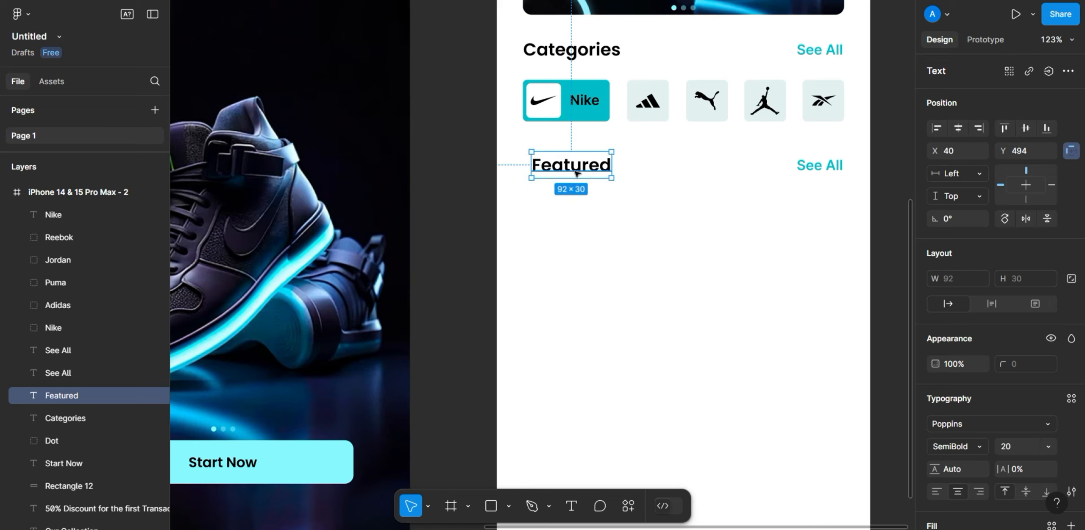
{"action": "left_click_drag", "start_coordinate": [573, 172], "coordinate": [567, 169]}
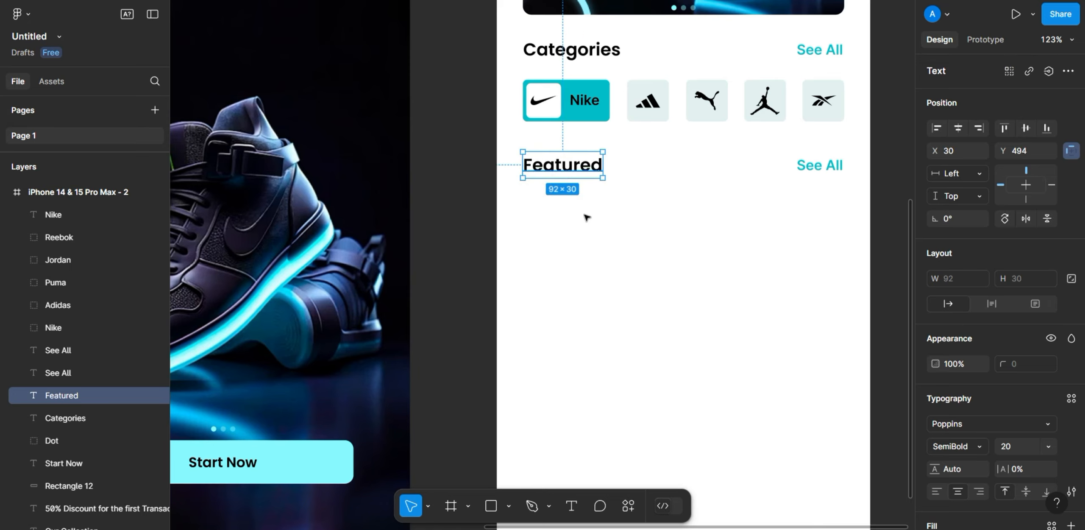
{"action": "left_click", "coordinate": [587, 218]}
{"action": "left_click", "coordinate": [820, 165]}
{"action": "left_click", "coordinate": [563, 165], "text": "shift"}
{"action": "left_click", "coordinate": [884, 203]}
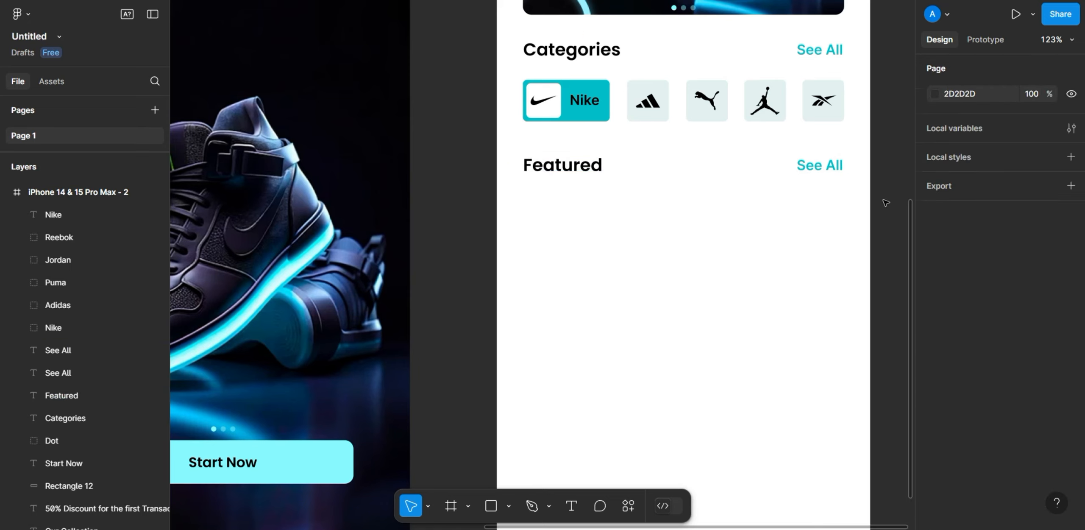
Step: Move the first two shoe cards from the loose card collection into the second frame beneath the "Featured" heading
{"action": "scroll", "coordinate": [540, 252], "scroll_direction": "down", "scroll_amount": 5}
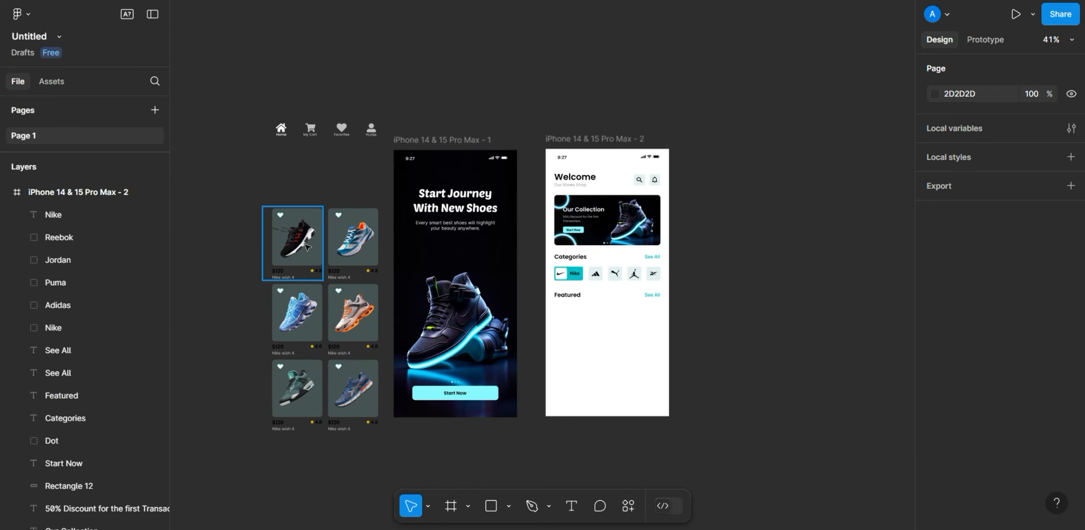
{"action": "left_click", "coordinate": [306, 245]}
{"action": "left_click", "coordinate": [348, 245], "text": "shift"}
{"action": "left_click_drag", "start_coordinate": [345, 259], "coordinate": [630, 358]}
{"action": "scroll", "coordinate": [588, 365], "scroll_direction": "up", "scroll_amount": 5}
{"action": "left_click", "coordinate": [539, 252]}
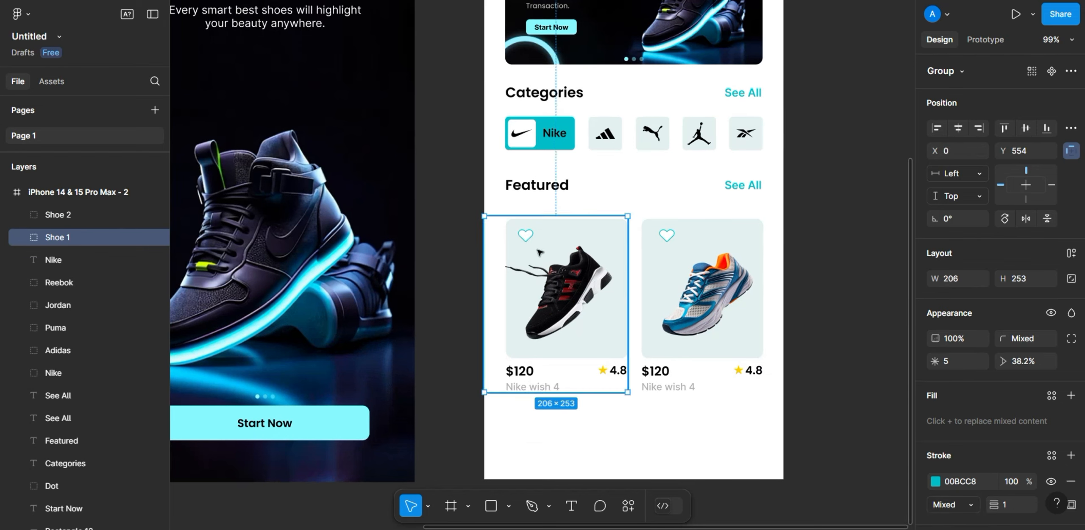
Step: Check the shoe cards' margins and shift both cards slightly up, keeping them in line with the content margins
{"action": "double_click", "coordinate": [537, 250]}
{"action": "left_click", "coordinate": [626, 240]}
{"action": "key", "text": "alt"}
{"action": "left_click", "coordinate": [704, 393]}
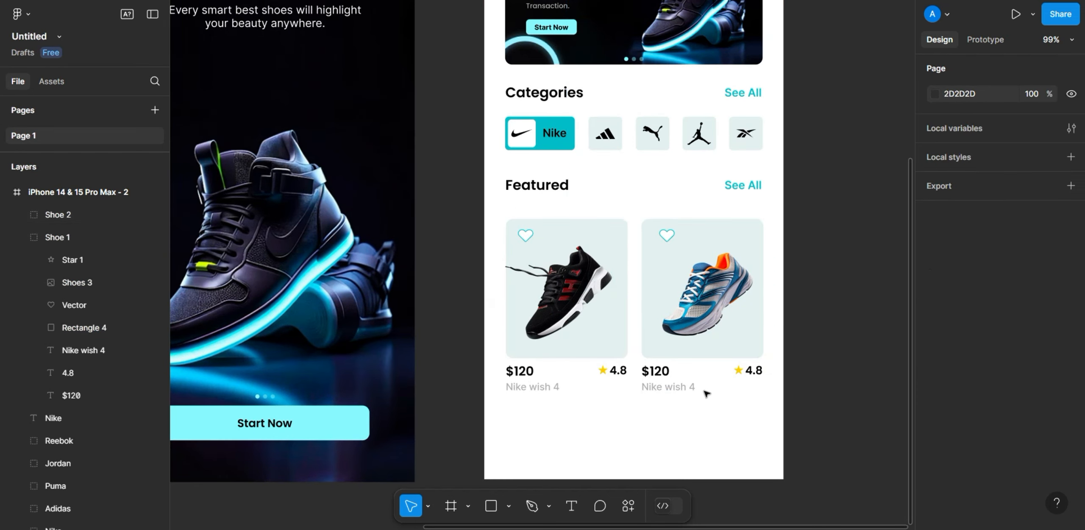
{"action": "left_click", "coordinate": [678, 360]}
{"action": "left_click", "coordinate": [618, 329], "text": "shift"}
{"action": "key", "text": "Left"}
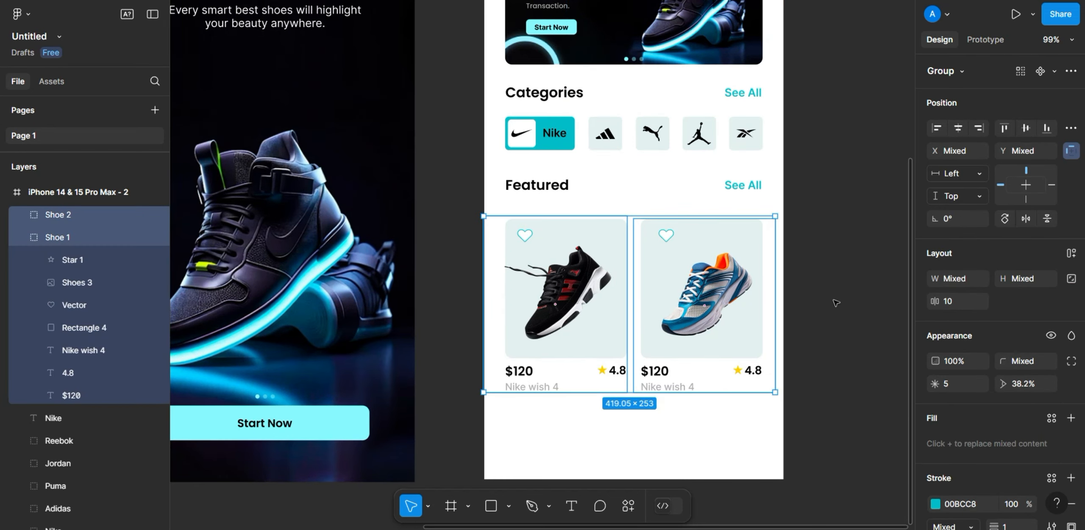
{"action": "left_click_drag", "start_coordinate": [588, 277], "coordinate": [586, 270]}
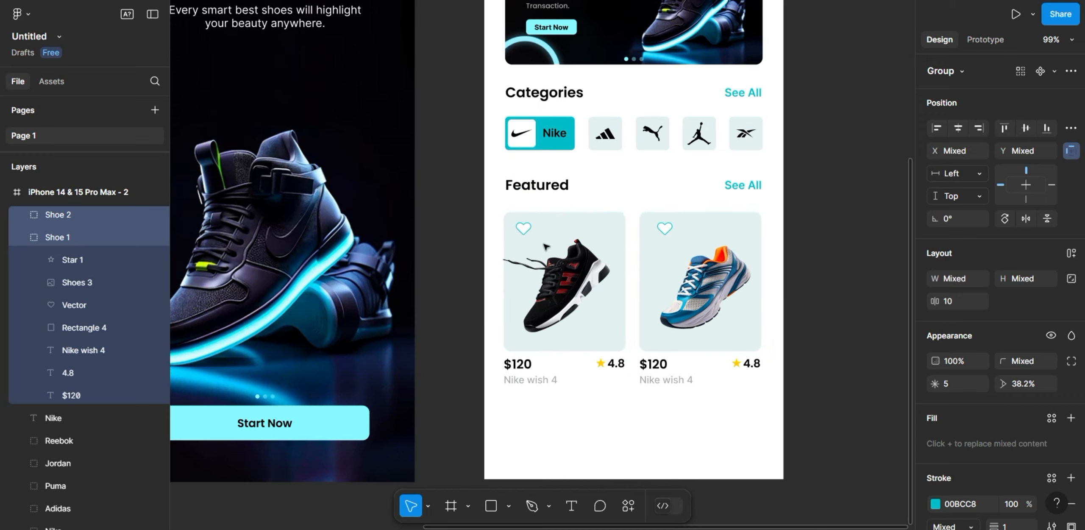
{"action": "key", "text": "ctrl+z"}
{"action": "left_click_drag", "start_coordinate": [545, 244], "coordinate": [558, 261]}
{"action": "key", "text": "Escape"}
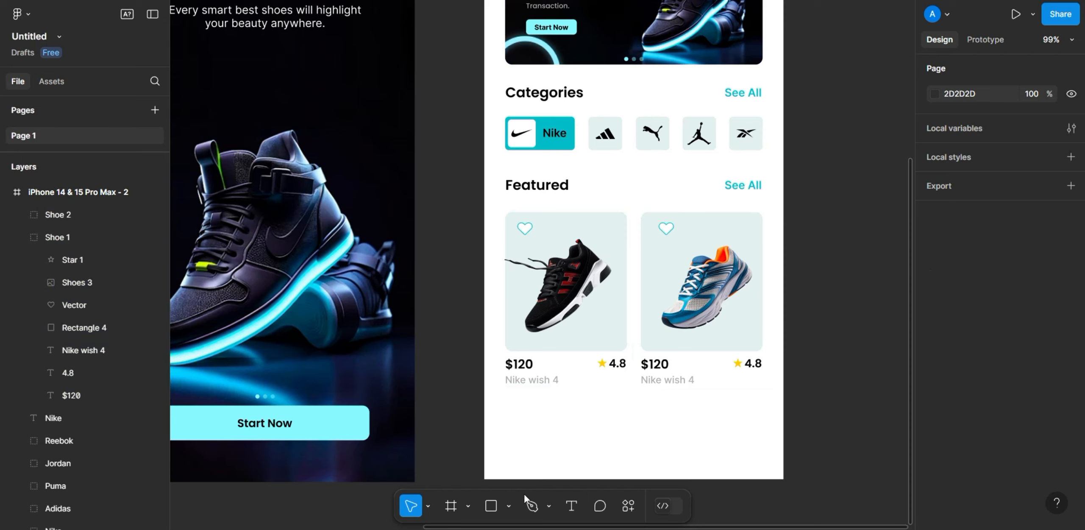
Step: Draw a 430 px wide rectangle across the bottom of the second frame, set its height to 90 and move it up to Y 842
{"action": "left_click_drag", "start_coordinate": [485, 428], "coordinate": [783, 479]}
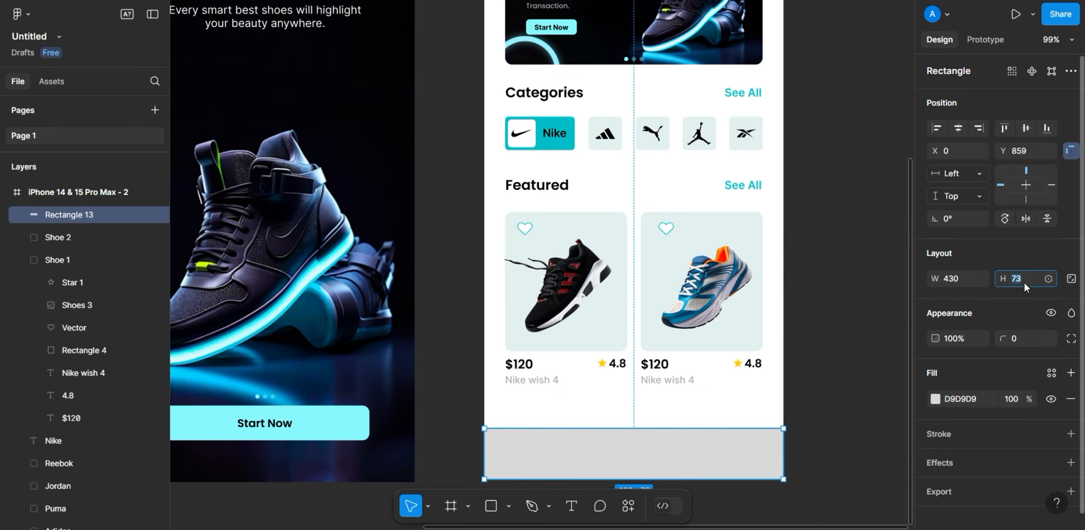
{"action": "type", "text": "90"}
{"action": "left_click", "coordinate": [868, 329]}
{"action": "left_click_drag", "start_coordinate": [715, 470], "coordinate": [717, 459]}
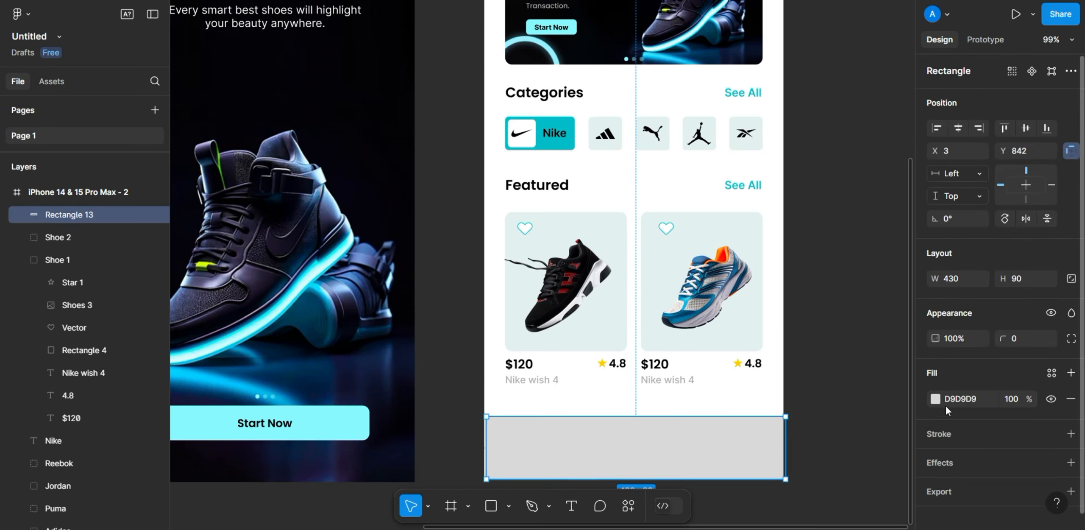
Step: Change the bottom bar's fill to 00BCC8 and align it flush with the frame's edges at X 0
{"action": "type", "text": "00BCC8"}
{"action": "key", "text": "Return"}
{"action": "key", "text": "Escape"}
{"action": "left_click_drag", "start_coordinate": [749, 443], "coordinate": [744, 438]}
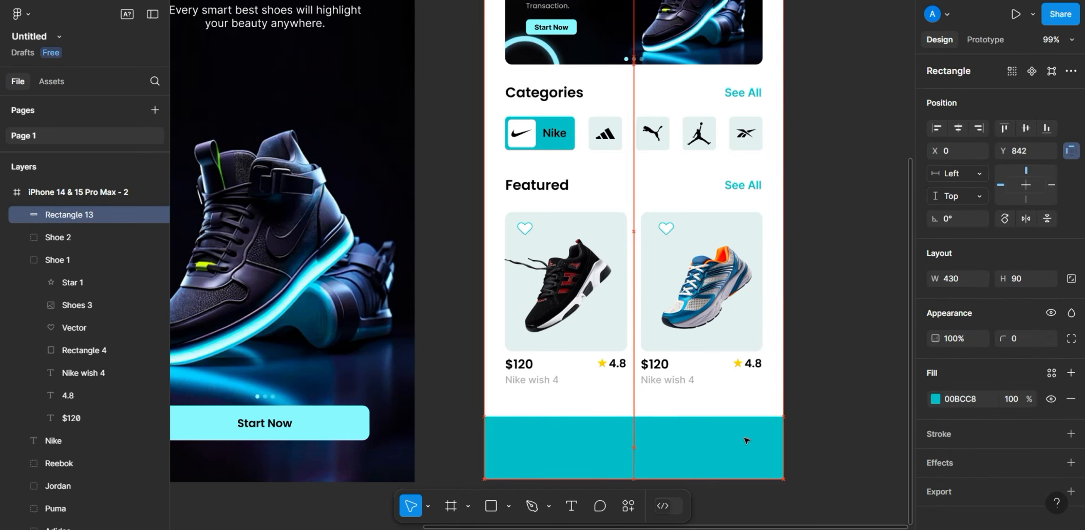
{"action": "left_click", "coordinate": [862, 437]}
Step: Round only the two top corners of the bottom bar with a radius of 30
{"action": "left_click", "coordinate": [753, 431]}
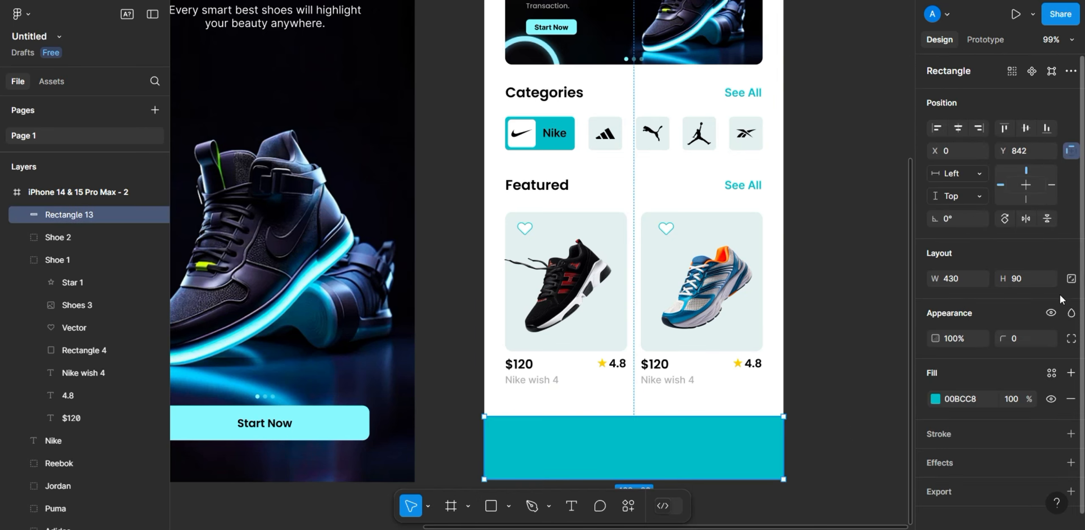
{"action": "left_click", "coordinate": [1069, 338]}
{"action": "left_click", "coordinate": [886, 379]}
{"action": "key", "text": "Escape"}
{"action": "left_click", "coordinate": [868, 378]}
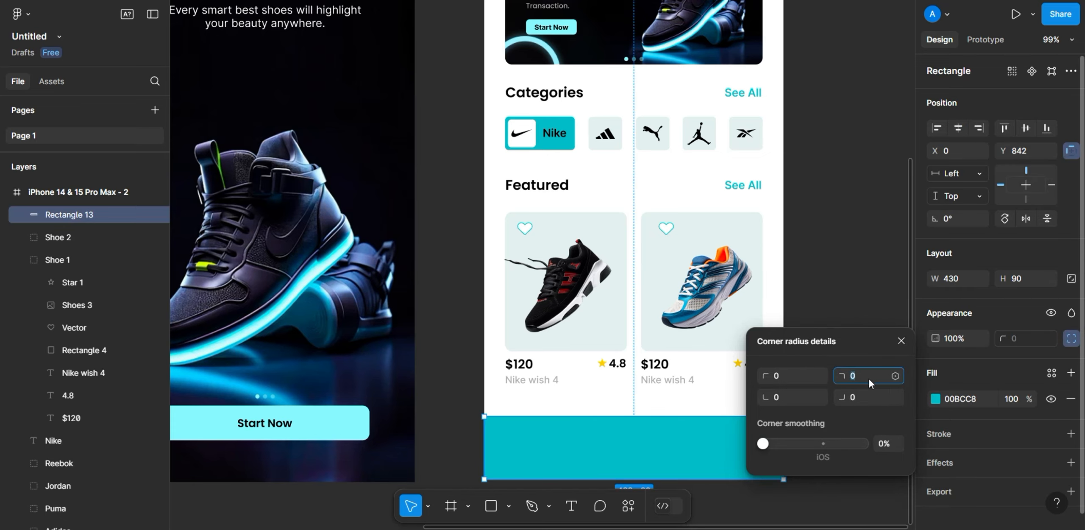
{"action": "type", "text": "30"}
{"action": "left_click", "coordinate": [793, 374]}
{"action": "type", "text": "30"}
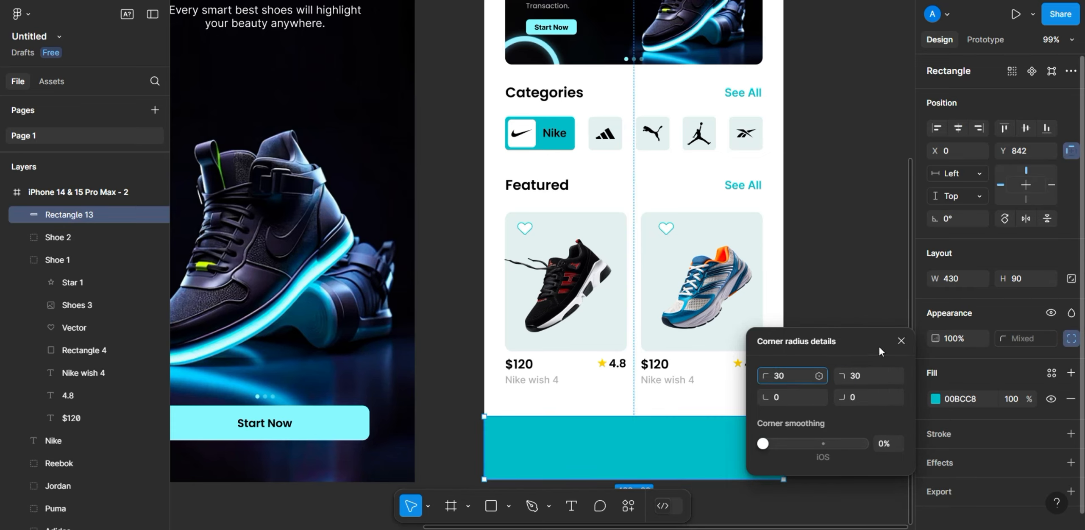
{"action": "left_click", "coordinate": [901, 341]}
{"action": "left_click", "coordinate": [850, 356]}
{"action": "scroll", "coordinate": [681, 271], "scroll_direction": "down", "scroll_amount": 3}
{"action": "scroll", "coordinate": [742, 465], "scroll_direction": "up", "scroll_amount": 3}
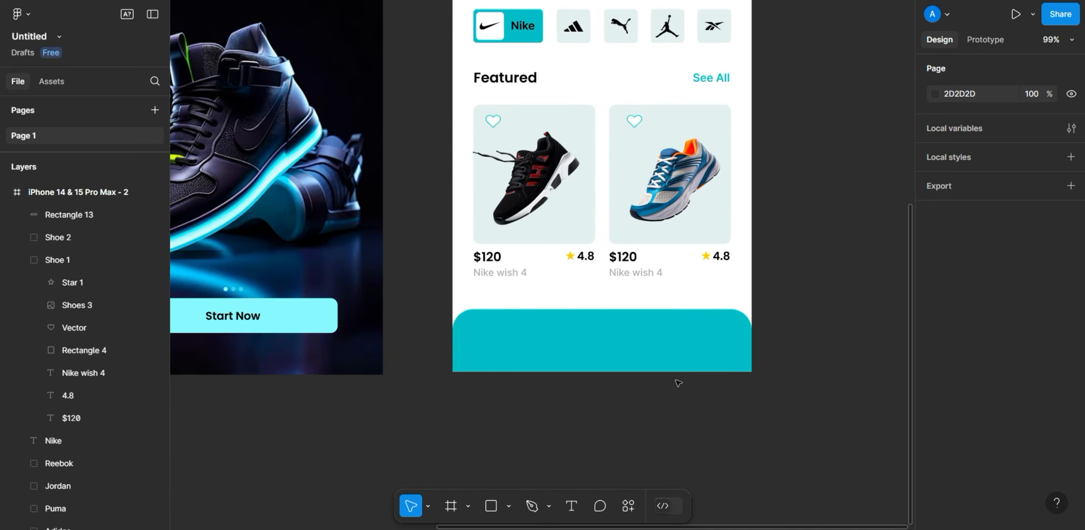
Step: Move the group of Home, My Cart, Favorites and Profile icons onto the bottom bar of the second frame
{"action": "scroll", "coordinate": [678, 380], "scroll_direction": "down", "scroll_amount": 3}
{"action": "scroll", "coordinate": [692, 426], "scroll_direction": "down", "scroll_amount": 2}
{"action": "left_click_drag", "start_coordinate": [323, 127], "coordinate": [453, 193]}
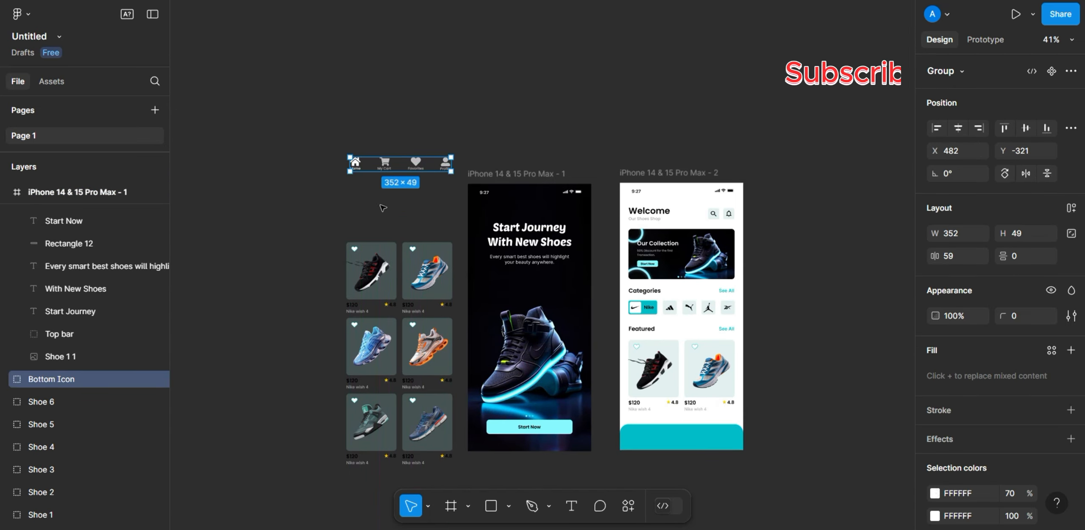
{"action": "left_click_drag", "start_coordinate": [386, 164], "coordinate": [668, 436]}
{"action": "scroll", "coordinate": [699, 441], "scroll_direction": "up", "scroll_amount": 5}
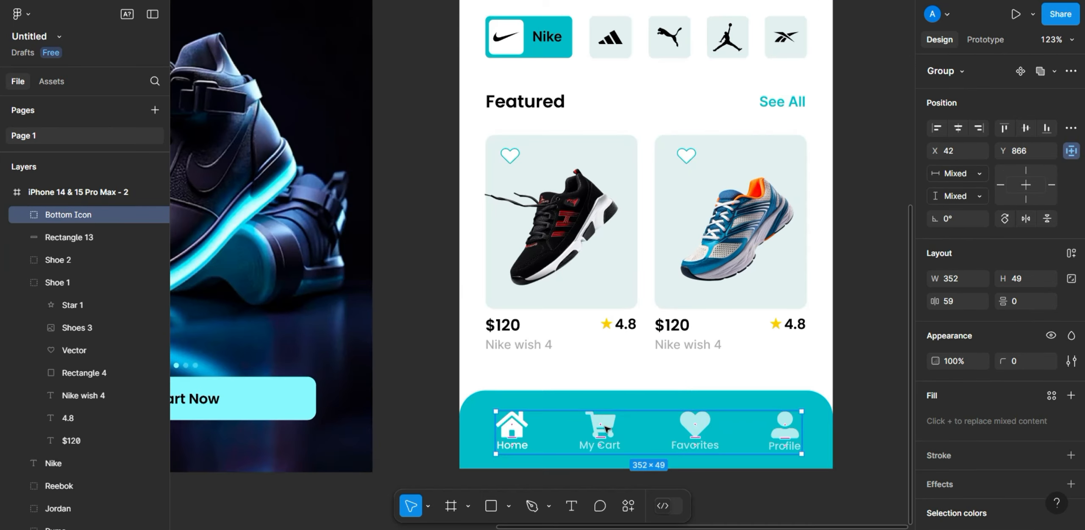
Step: Centre the navigation icon group horizontally in the frame and vertically on the bottom bar
{"action": "left_click", "coordinate": [957, 132]}
{"action": "key", "text": "alt"}
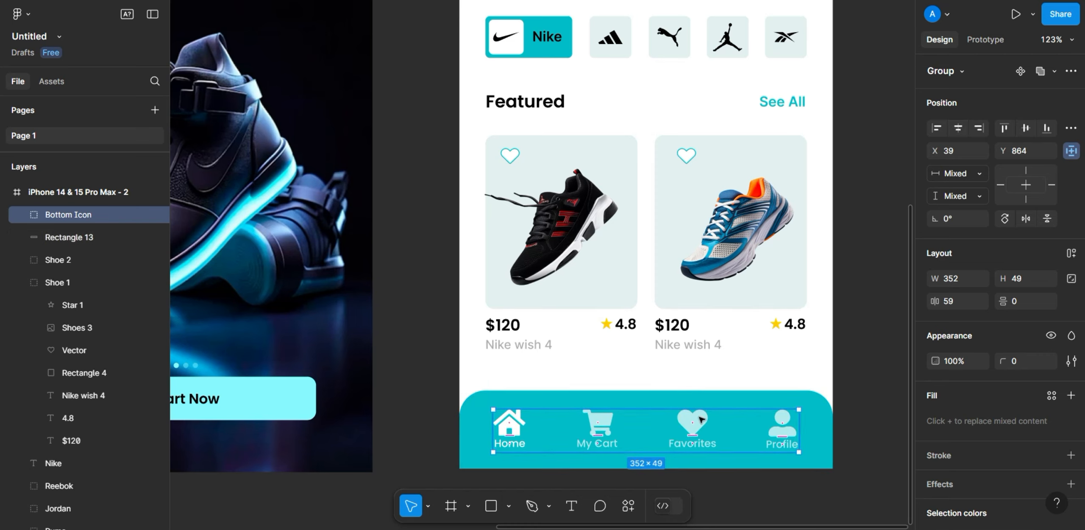
{"action": "left_click", "coordinate": [823, 399], "text": "shift"}
{"action": "left_click", "coordinate": [1026, 128]}
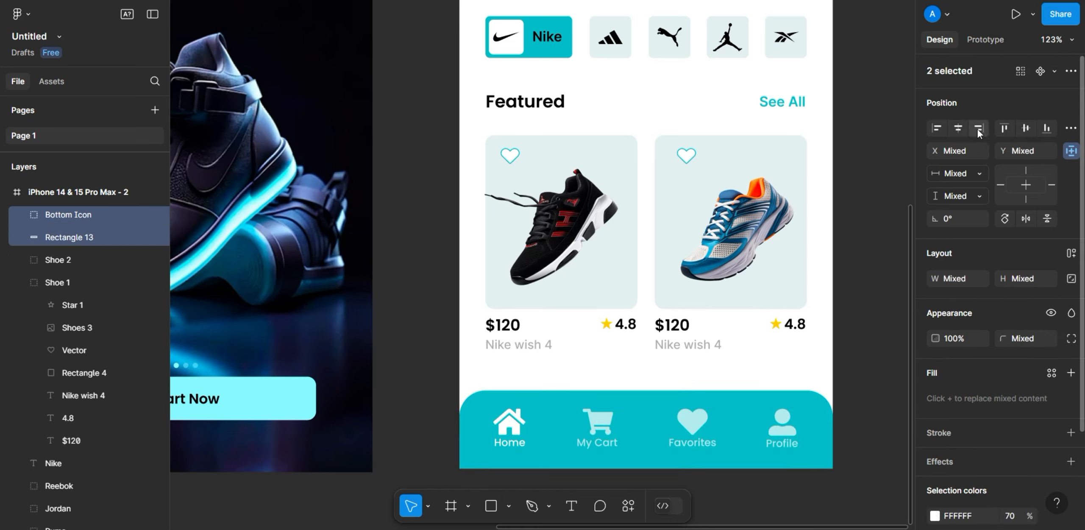
{"action": "left_click", "coordinate": [891, 206]}
Step: Duplicate the finished home screen frame and place the copy to its right as a third frame
{"action": "scroll", "coordinate": [791, 265], "scroll_direction": "down", "scroll_amount": 3}
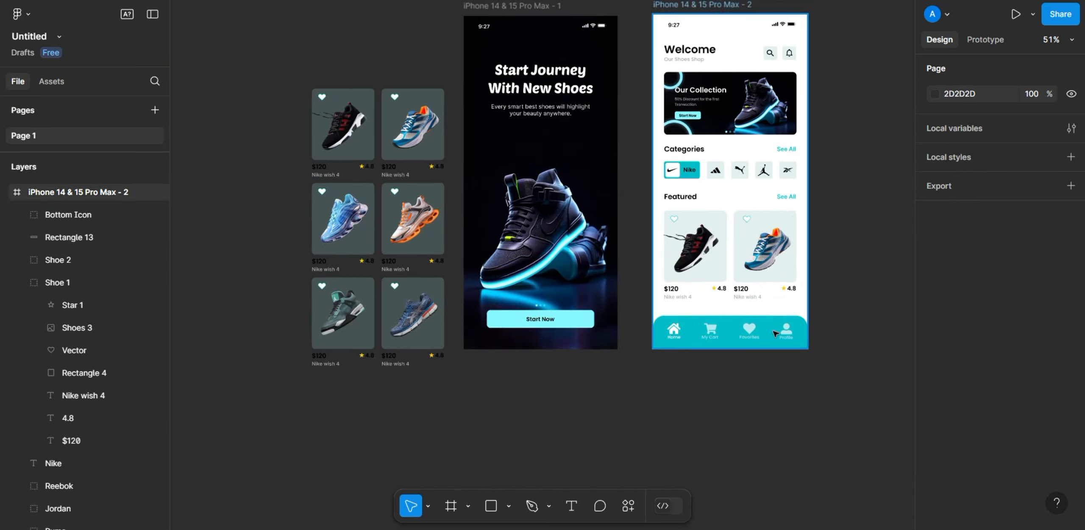
{"action": "scroll", "coordinate": [774, 333], "scroll_direction": "up", "scroll_amount": 4}
{"action": "scroll", "coordinate": [641, 354], "scroll_direction": "down", "scroll_amount": 2}
{"action": "scroll", "coordinate": [704, 409], "scroll_direction": "up", "scroll_amount": 1}
{"action": "scroll", "coordinate": [657, 356], "scroll_direction": "down", "scroll_amount": 1}
{"action": "scroll", "coordinate": [652, 369], "scroll_direction": "down", "scroll_amount": 1}
{"action": "scroll", "coordinate": [685, 426], "scroll_direction": "up", "scroll_amount": 2}
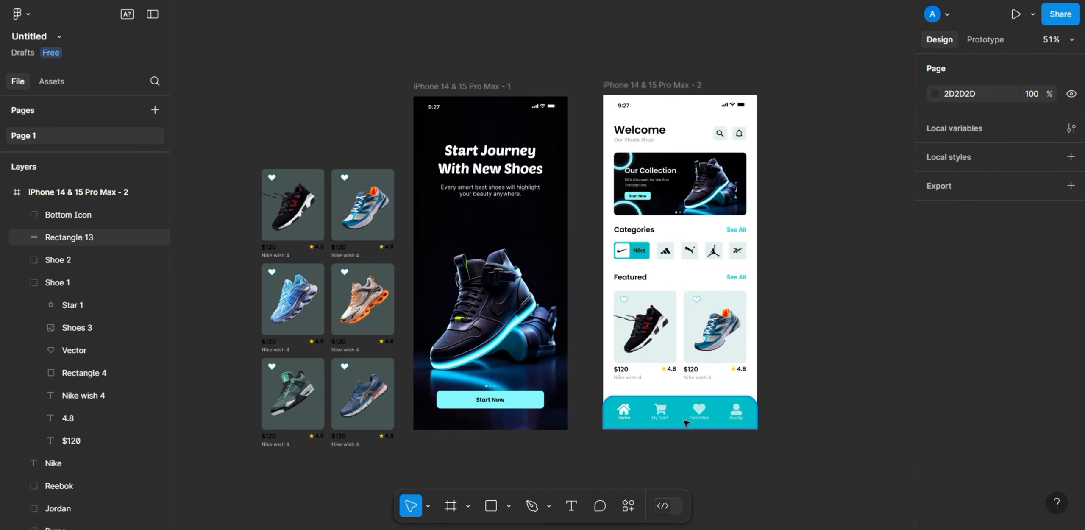
{"action": "left_click", "coordinate": [709, 101]}
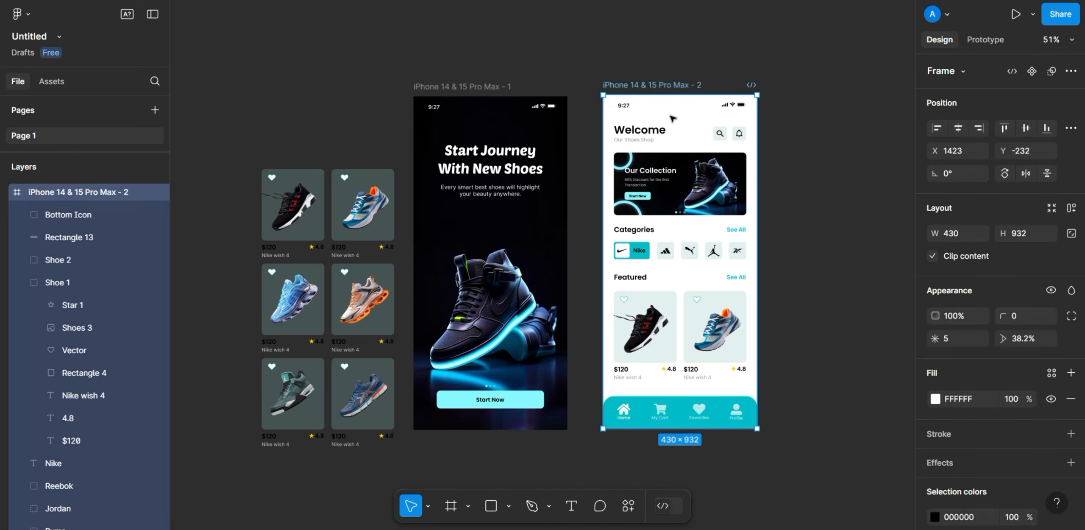
{"action": "left_click_drag", "start_coordinate": [673, 118], "coordinate": [864, 113]}
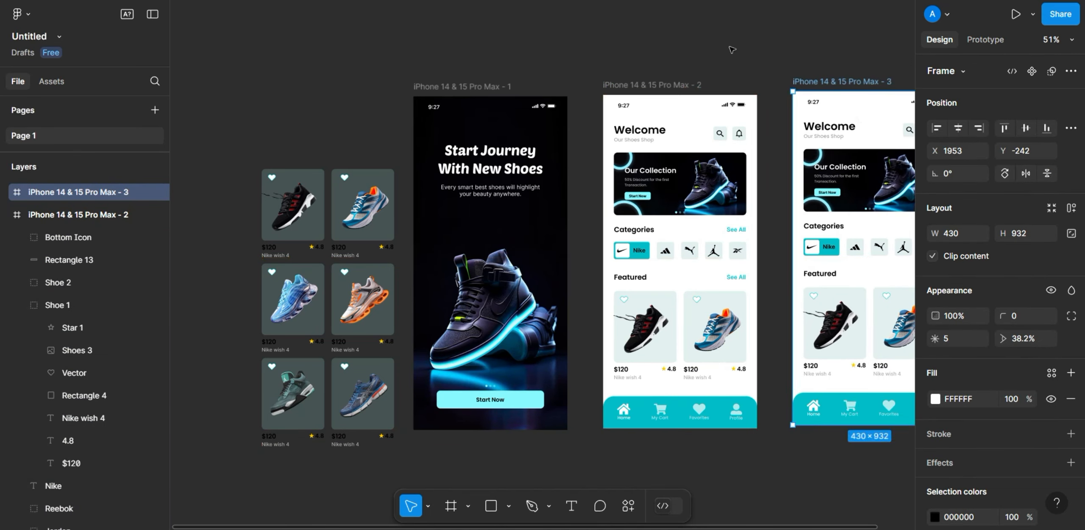
{"action": "left_click", "coordinate": [731, 49]}
{"action": "scroll", "coordinate": [731, 48], "scroll_direction": "down", "scroll_amount": 3}
{"action": "scroll", "coordinate": [825, 222], "scroll_direction": "up", "scroll_amount": 2}
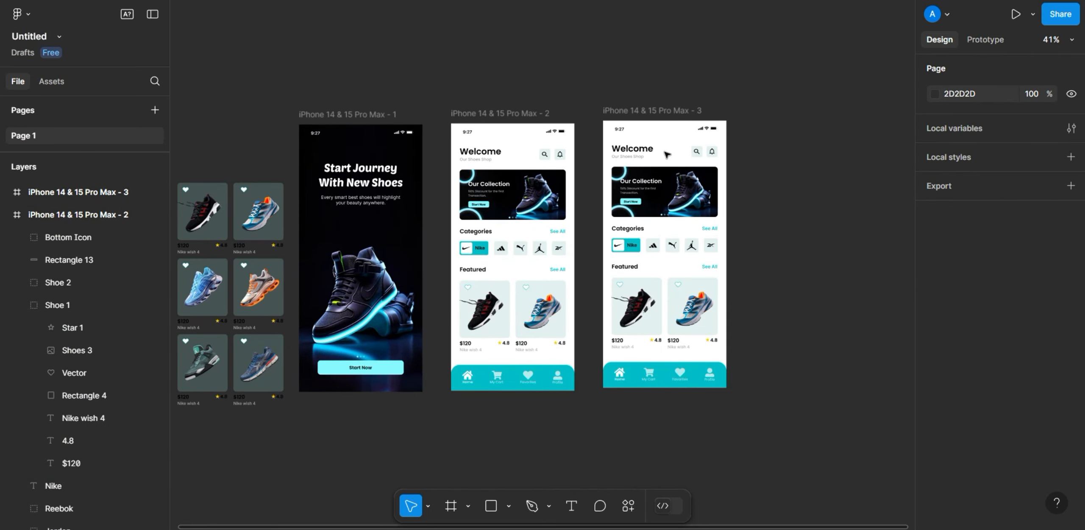
Step: Delete the "Welcome" and "Our Shoes Shop" texts and the whole promo banner from the third frame
{"action": "scroll", "coordinate": [667, 154], "scroll_direction": "up", "scroll_amount": 5}
{"action": "left_click", "coordinate": [623, 164]}
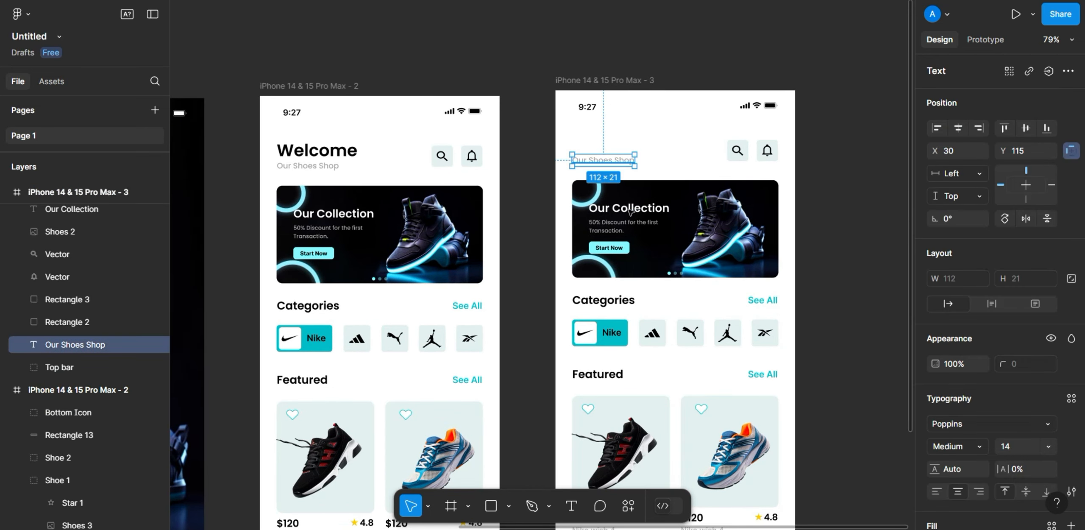
{"action": "key", "text": "Delete"}
{"action": "left_click_drag", "start_coordinate": [570, 149], "coordinate": [728, 278]}
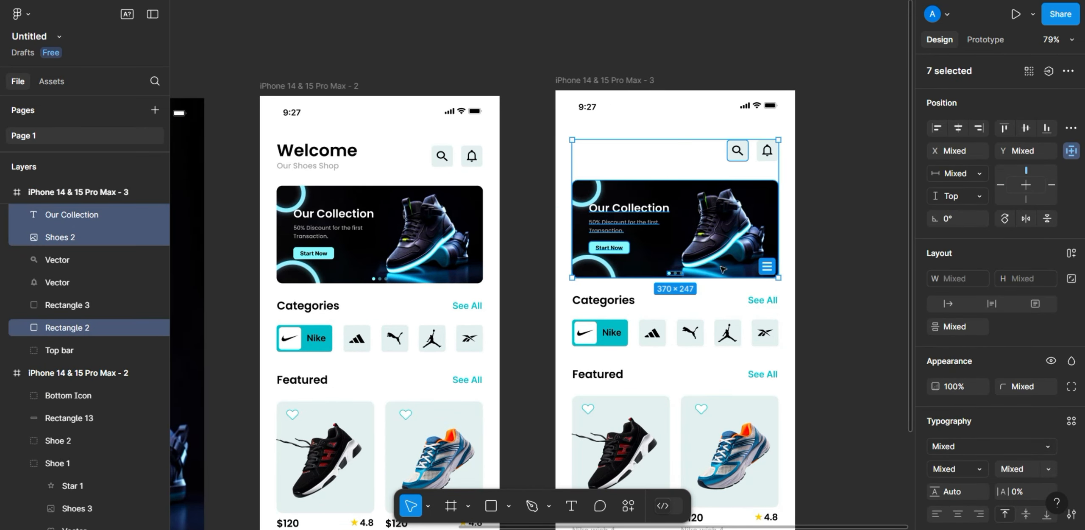
{"action": "left_click", "coordinate": [672, 195]}
{"action": "left_click_drag", "start_coordinate": [603, 147], "coordinate": [676, 272]}
{"action": "key", "text": "Delete"}
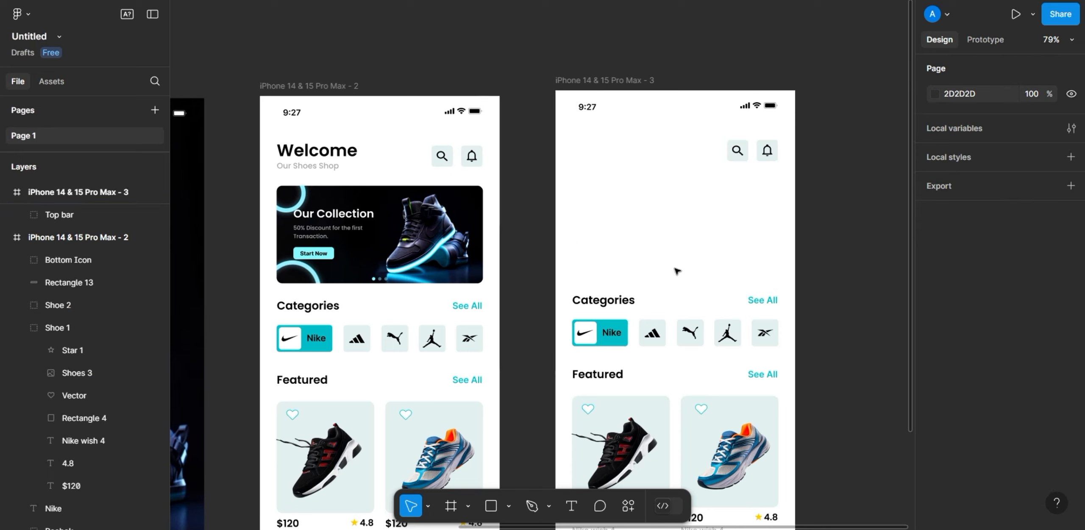
Step: Delete the notification bell button from the third frame's header
{"action": "left_click", "coordinate": [757, 157]}
{"action": "left_click", "coordinate": [757, 158]}
{"action": "key", "text": "Delete"}
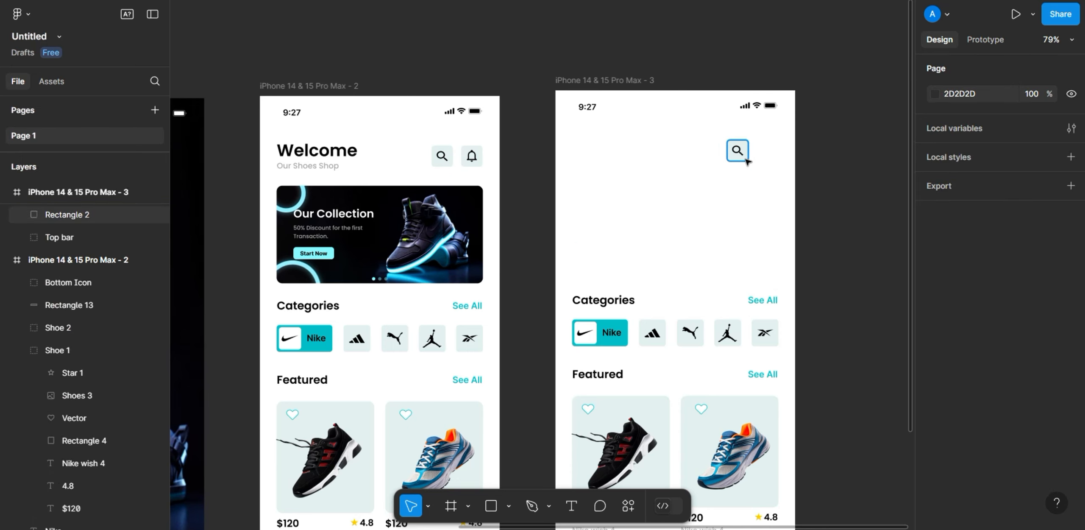
Step: Delete the Categories and Featured sections with their brand buttons and shoe cards from the third frame
{"action": "scroll", "coordinate": [597, 206], "scroll_direction": "down", "scroll_amount": 3}
{"action": "scroll", "coordinate": [589, 204], "scroll_direction": "down", "scroll_amount": 5}
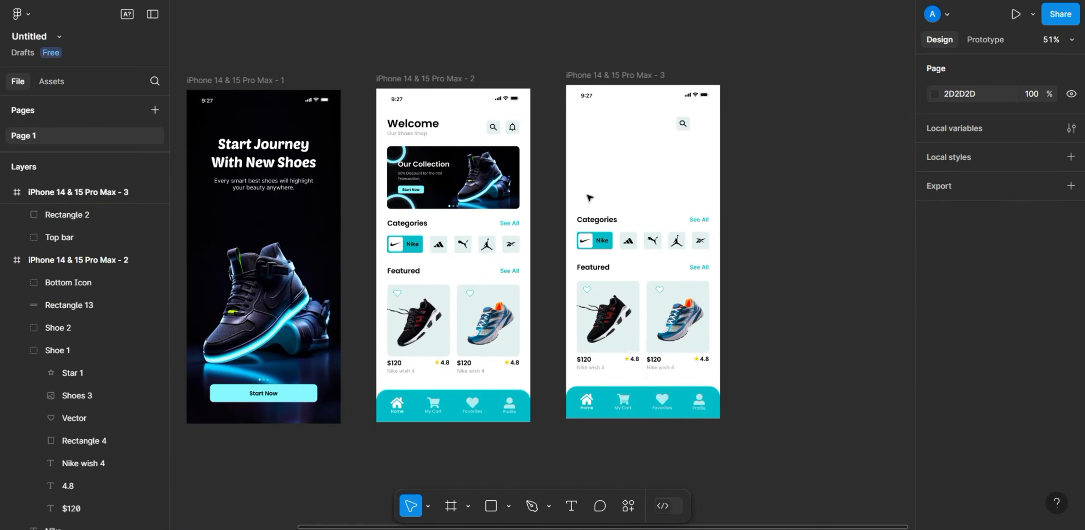
{"action": "left_click_drag", "start_coordinate": [587, 196], "coordinate": [706, 368]}
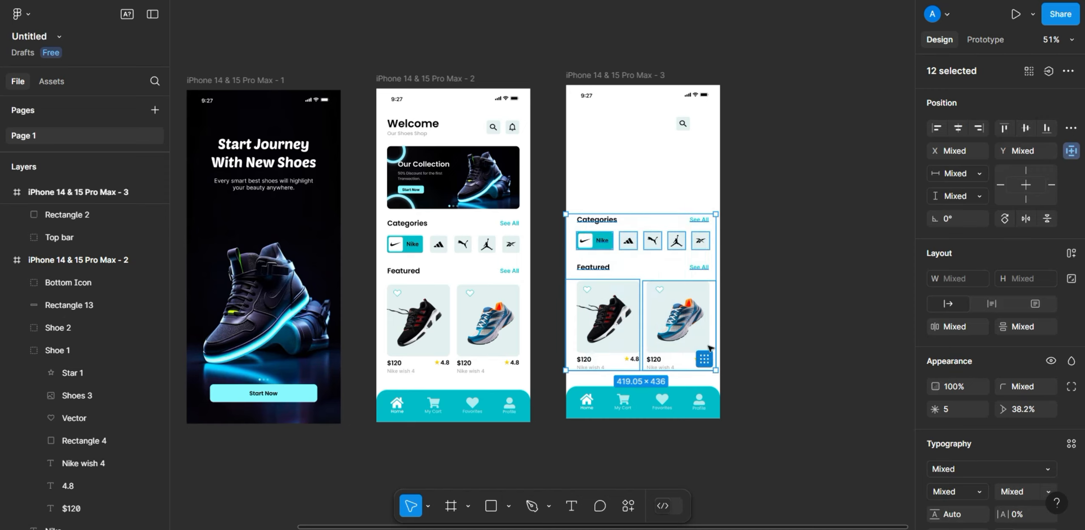
{"action": "key", "text": "Delete"}
Step: Move the search icon with its square background to the third frame's left margin, at X 30, Y 95
{"action": "scroll", "coordinate": [621, 132], "scroll_direction": "up", "scroll_amount": 3}
{"action": "left_click", "coordinate": [744, 118]}
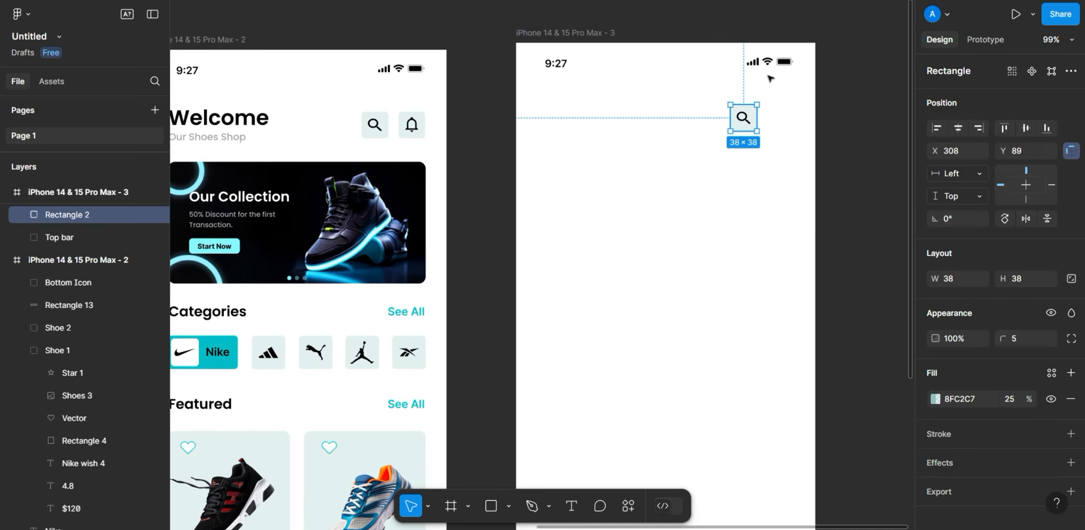
{"action": "scroll", "coordinate": [737, 123], "scroll_direction": "up", "scroll_amount": 3}
{"action": "left_click", "coordinate": [751, 105], "text": "shift"}
{"action": "scroll", "coordinate": [769, 136], "scroll_direction": "right", "scroll_amount": 5}
{"action": "scroll", "coordinate": [461, 112], "scroll_direction": "down", "scroll_amount": 3}
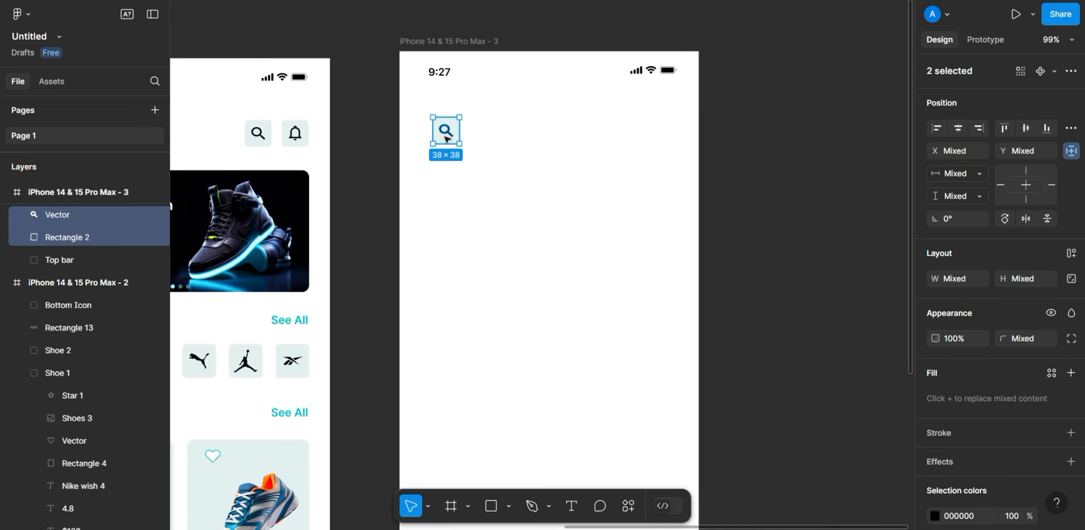
{"action": "left_click_drag", "start_coordinate": [441, 139], "coordinate": [435, 138]}
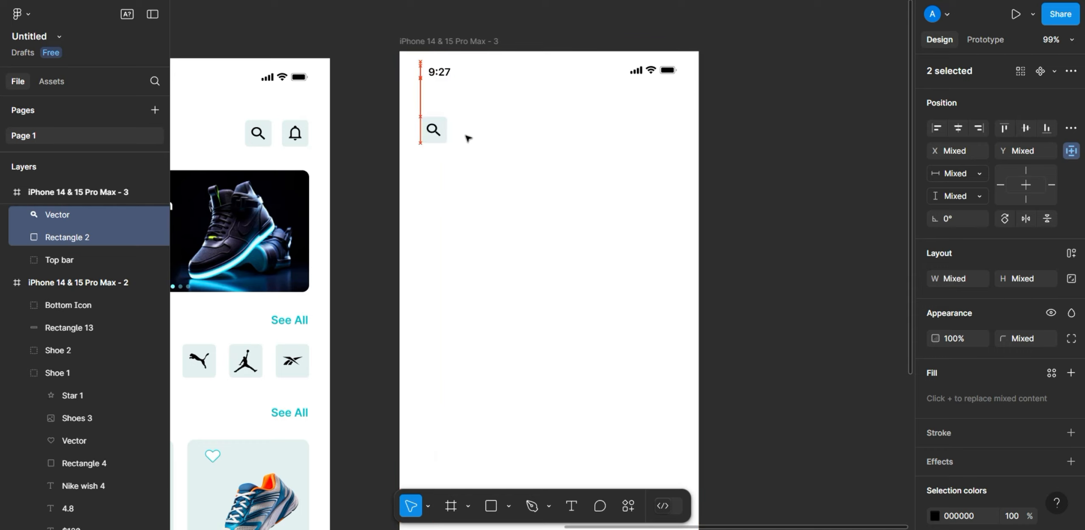
Step: Widen the search icon's background into a 370 × 38 search bar and set its corner radius to 30
{"action": "left_click", "coordinate": [435, 143]}
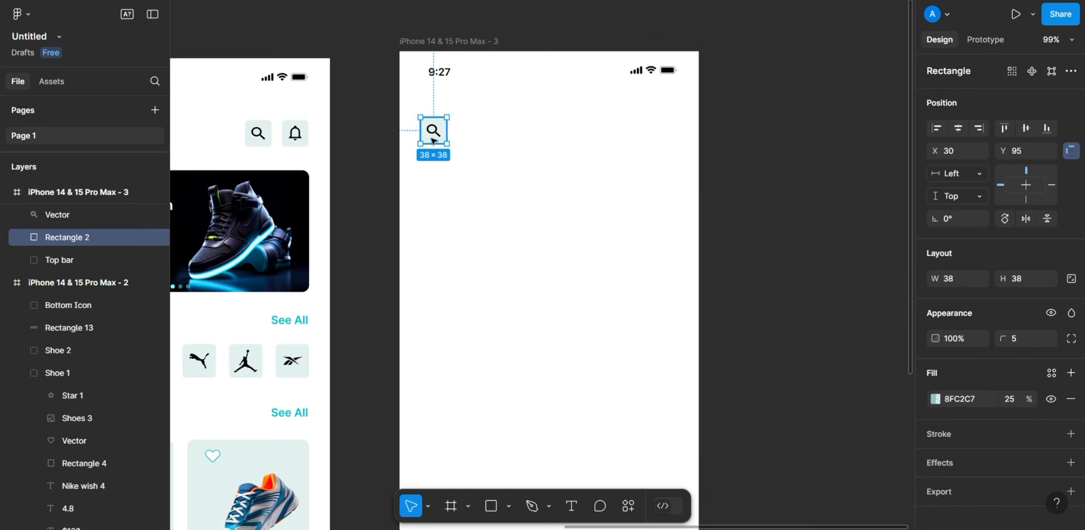
{"action": "left_click_drag", "start_coordinate": [647, 130], "coordinate": [678, 130]}
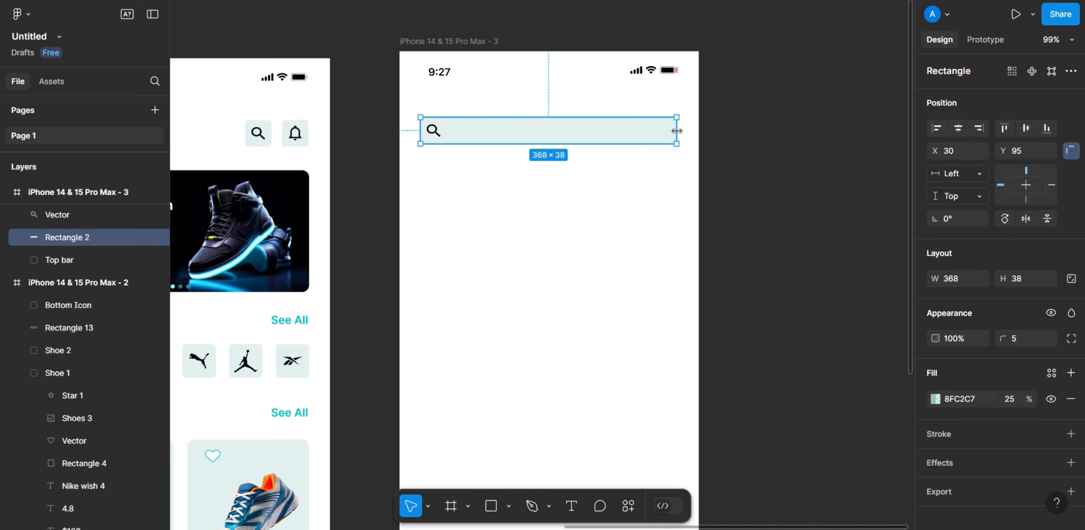
{"action": "scroll", "coordinate": [679, 129], "scroll_direction": "up", "scroll_amount": 10}
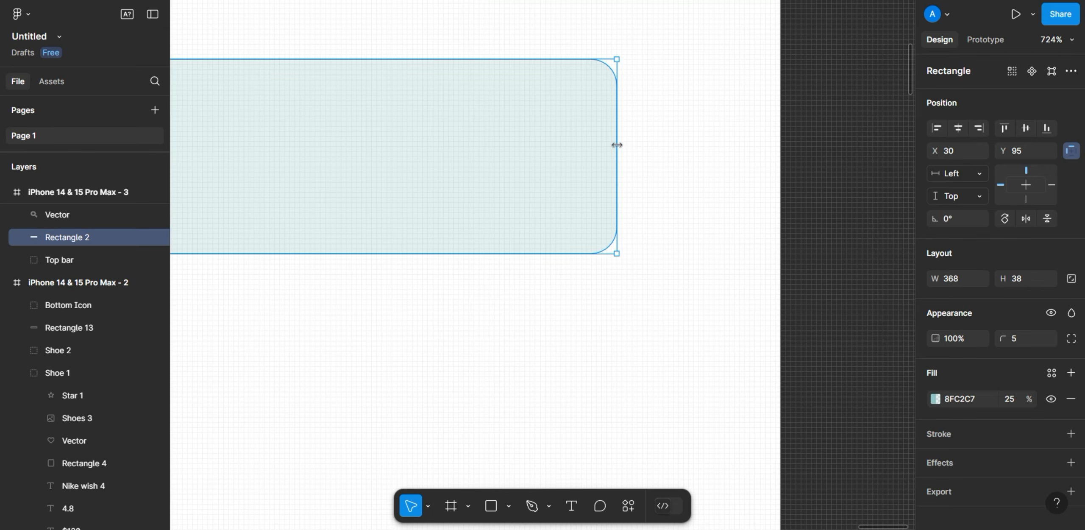
{"action": "left_click_drag", "start_coordinate": [617, 145], "coordinate": [627, 145]}
{"action": "scroll", "coordinate": [695, 140], "scroll_direction": "down", "scroll_amount": 10}
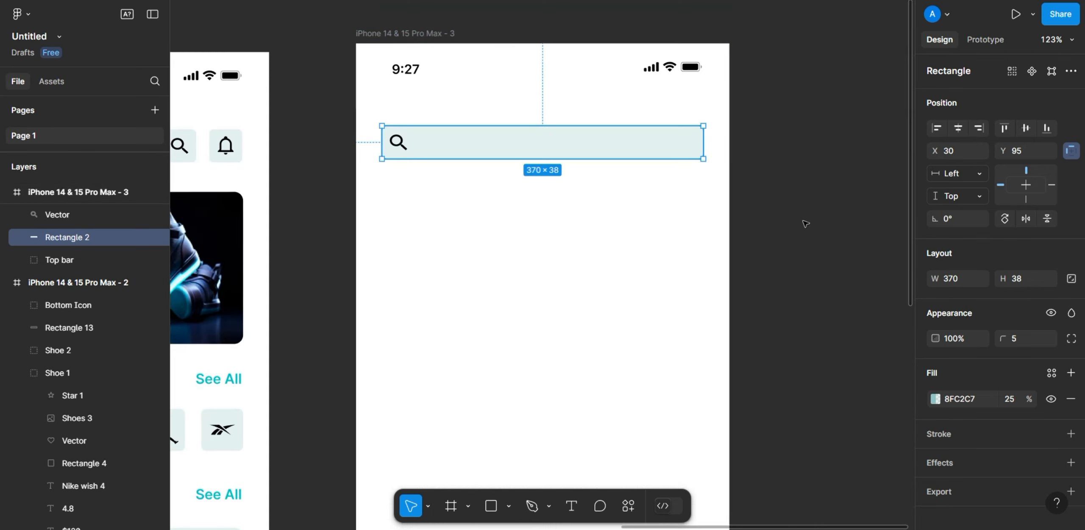
{"action": "type", "text": "30"}
{"action": "left_click", "coordinate": [410, 252]}
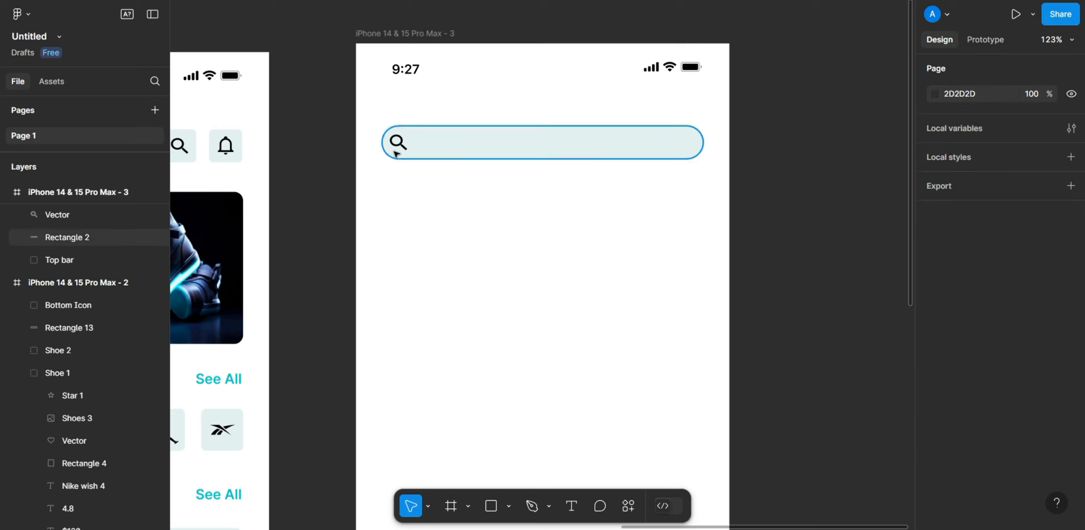
Step: Shift the magnifier icon slightly inward from the search bar's rounded left end
{"action": "scroll", "coordinate": [395, 147], "scroll_direction": "up", "scroll_amount": 4}
{"action": "left_click", "coordinate": [405, 143]}
{"action": "left_click_drag", "start_coordinate": [405, 143], "coordinate": [432, 147]}
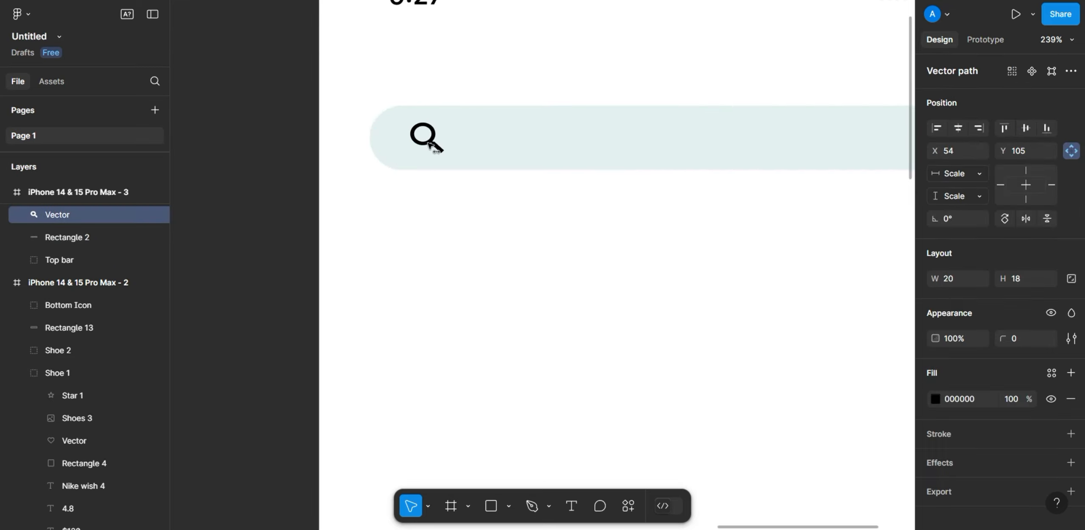
{"action": "left_click", "coordinate": [472, 255]}
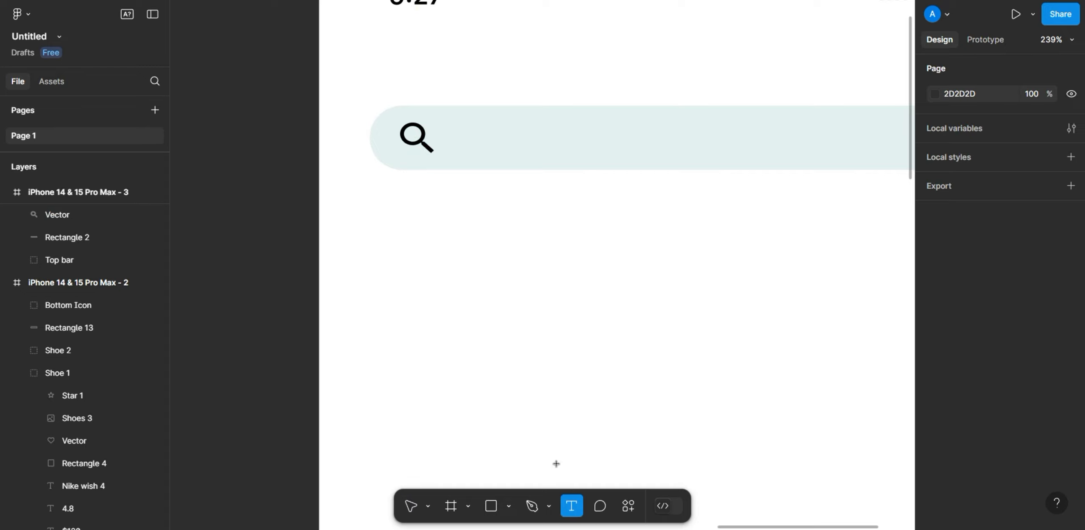
Step: Add the placeholder text "Search..." in Poppins Medium 16 and place it beside the magnifier in the search bar
{"action": "left_click", "coordinate": [481, 138]}
{"action": "left_click", "coordinate": [970, 446]}
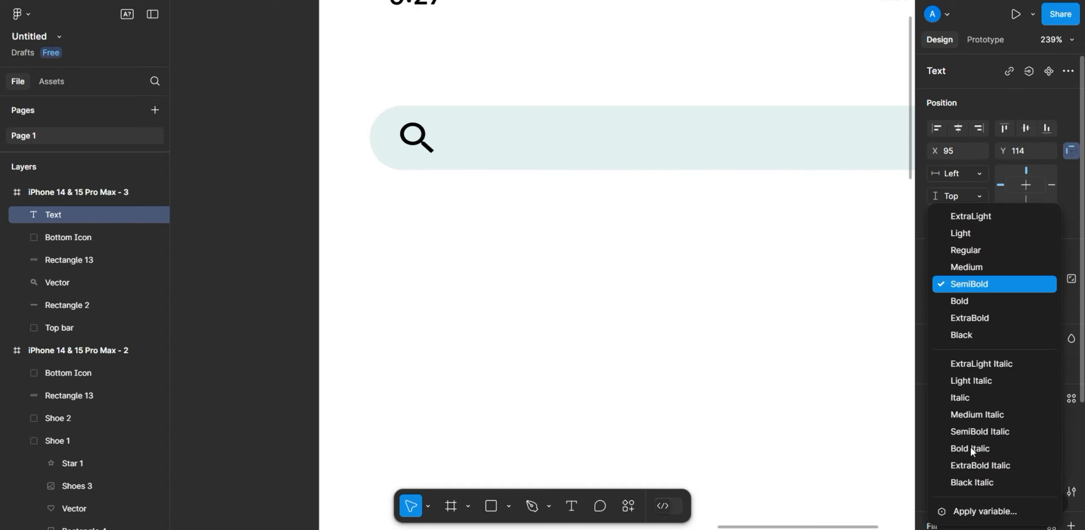
{"action": "left_click", "coordinate": [967, 262]}
{"action": "left_click", "coordinate": [1029, 446]}
{"action": "type", "text": "16"}
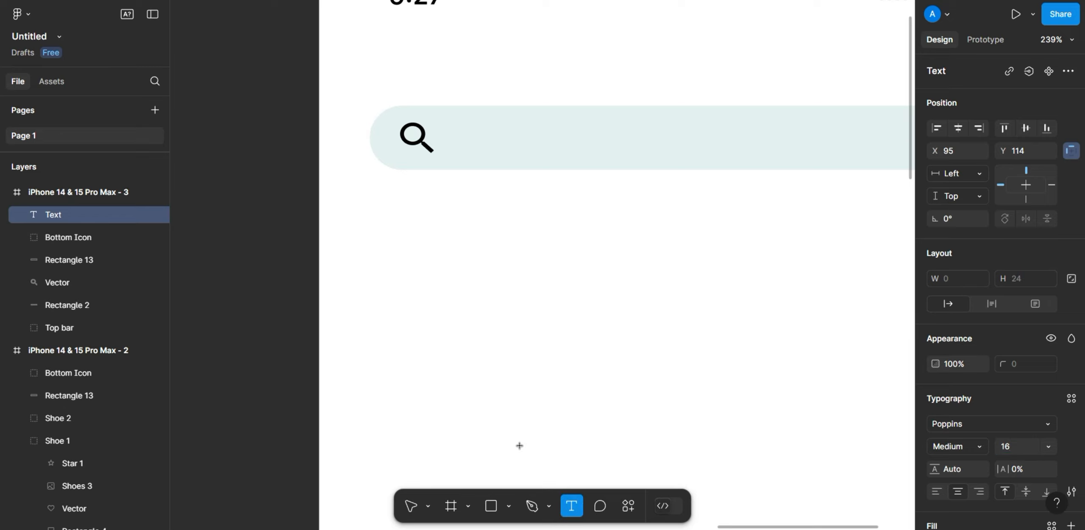
{"action": "type", "text": "Search"}
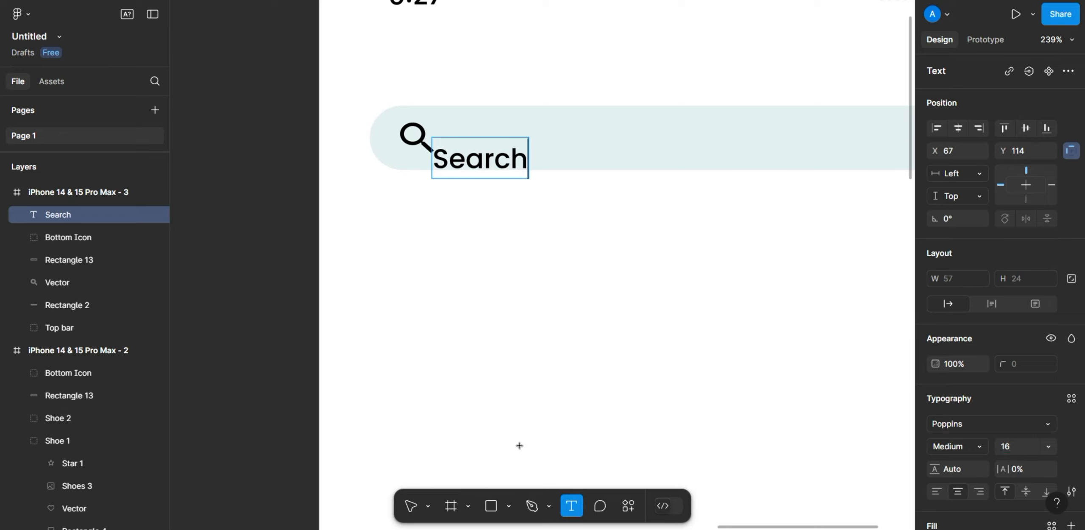
{"action": "type", "text": "..."}
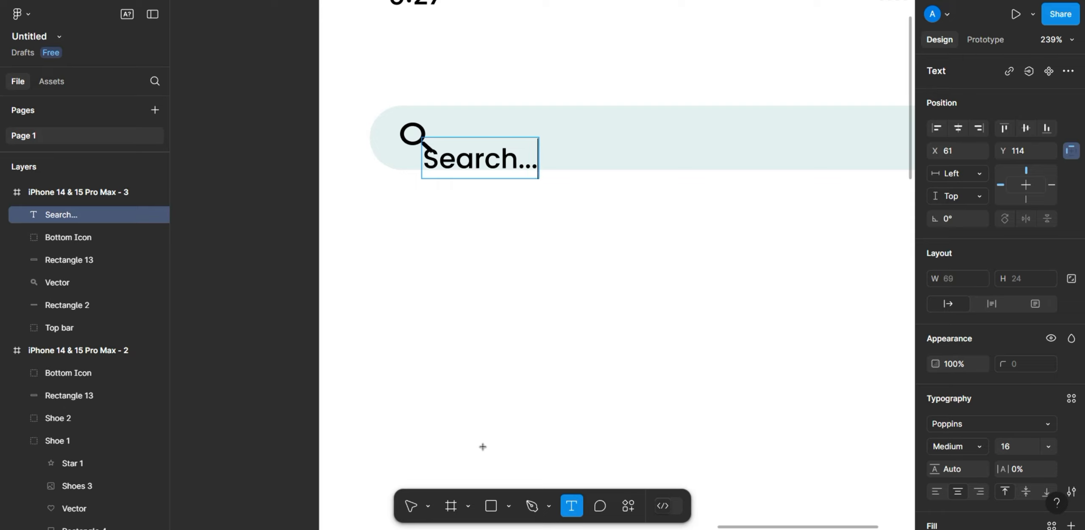
{"action": "key", "text": "Escape"}
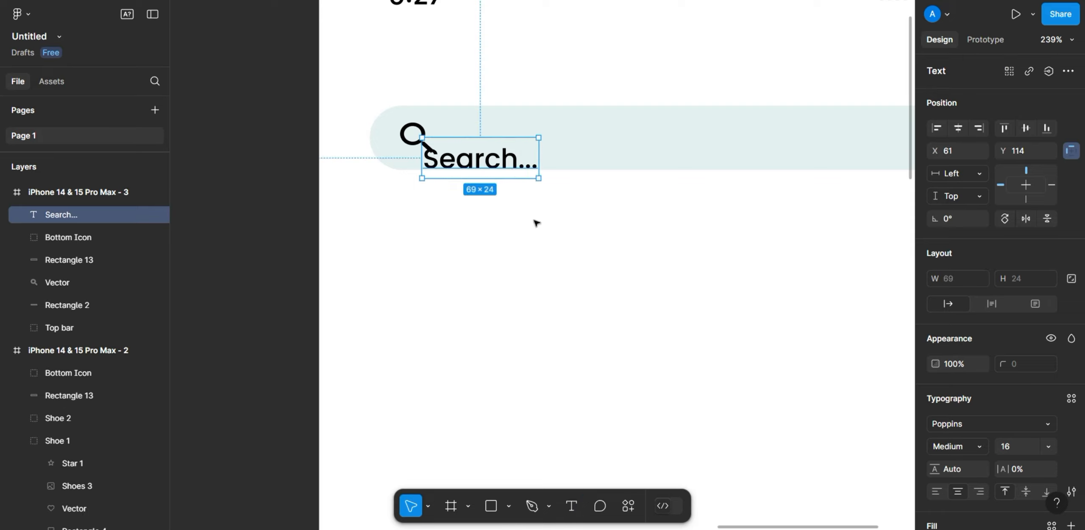
{"action": "left_click_drag", "start_coordinate": [503, 162], "coordinate": [529, 142]}
{"action": "scroll", "coordinate": [392, 250], "scroll_direction": "down", "scroll_amount": 6}
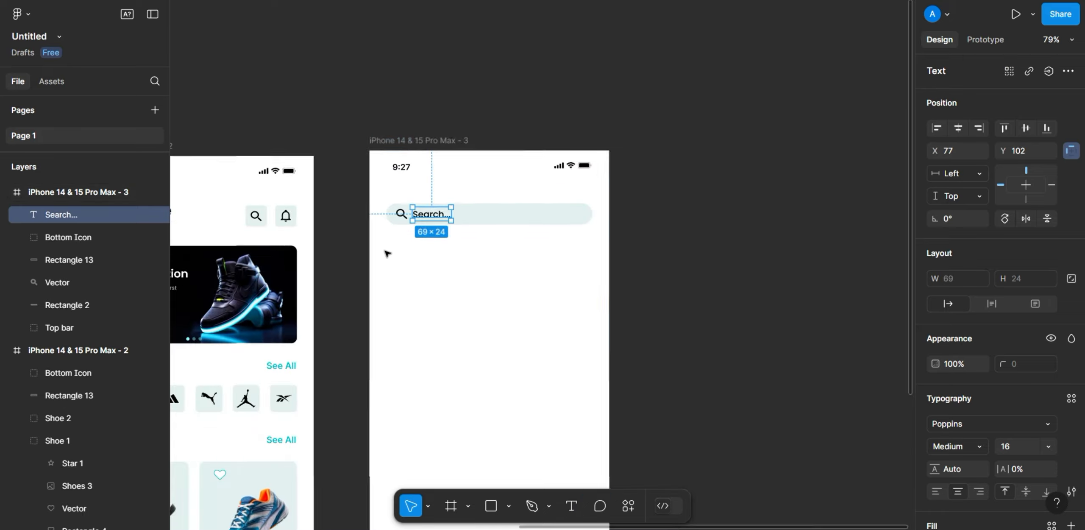
Step: Change the "Search..." placeholder's fill colour to grey 909090
{"action": "scroll", "coordinate": [471, 252], "scroll_direction": "up", "scroll_amount": 5}
{"action": "scroll", "coordinate": [989, 110], "scroll_direction": "down", "scroll_amount": 4}
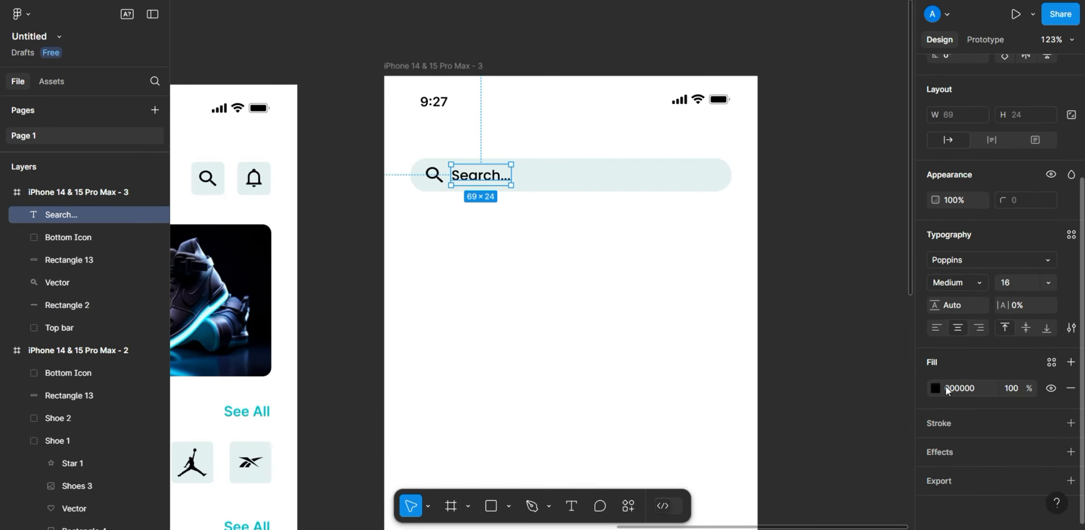
{"action": "left_click", "coordinate": [935, 387]}
{"action": "type", "text": "808080"}
{"action": "left_click", "coordinate": [901, 132]}
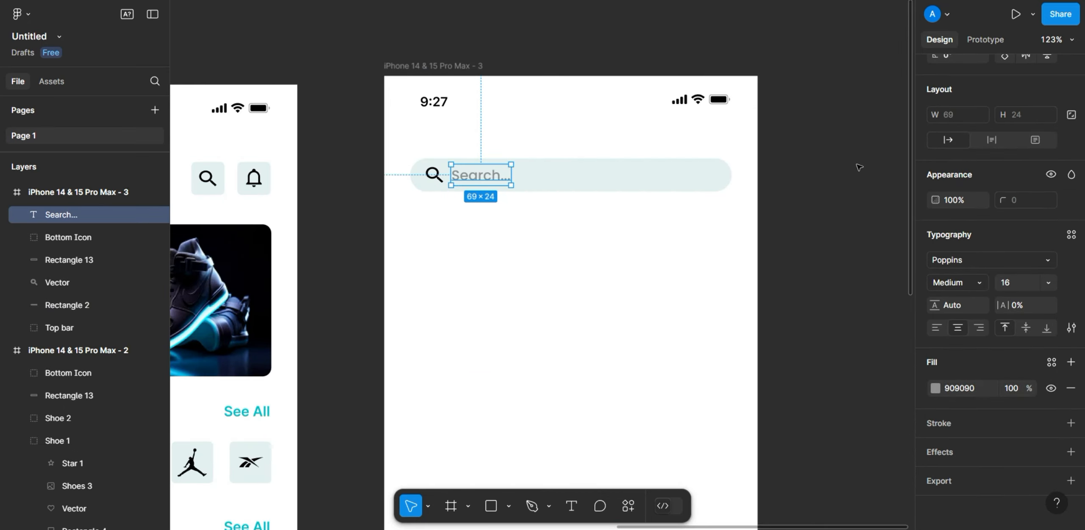
{"action": "left_click", "coordinate": [856, 168]}
Step: Copy the Nike swoosh from the home screen's brand button and place it above the search bar in the third frame
{"action": "scroll", "coordinate": [770, 199], "scroll_direction": "down", "scroll_amount": 1}
{"action": "scroll", "coordinate": [719, 185], "scroll_direction": "down", "scroll_amount": 1}
{"action": "scroll", "coordinate": [579, 257], "scroll_direction": "down", "scroll_amount": 1}
{"action": "scroll", "coordinate": [579, 257], "scroll_direction": "up", "scroll_amount": 1}
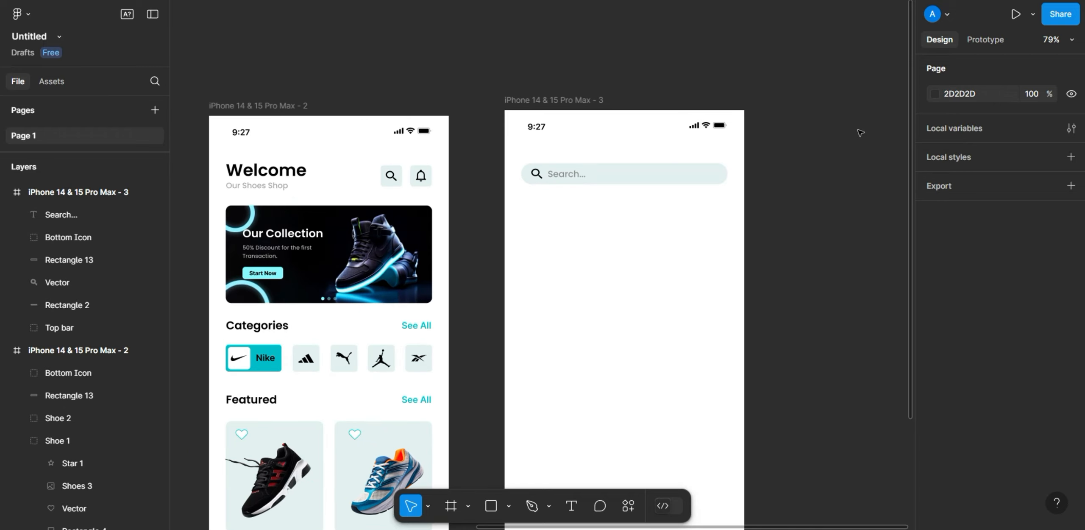
{"action": "scroll", "coordinate": [449, 318], "scroll_direction": "down", "scroll_amount": 5}
{"action": "scroll", "coordinate": [256, 215], "scroll_direction": "down", "scroll_amount": 4}
{"action": "scroll", "coordinate": [360, 233], "scroll_direction": "up", "scroll_amount": 6}
{"action": "scroll", "coordinate": [501, 266], "scroll_direction": "down", "scroll_amount": 3}
{"action": "scroll", "coordinate": [342, 266], "scroll_direction": "up", "scroll_amount": 3}
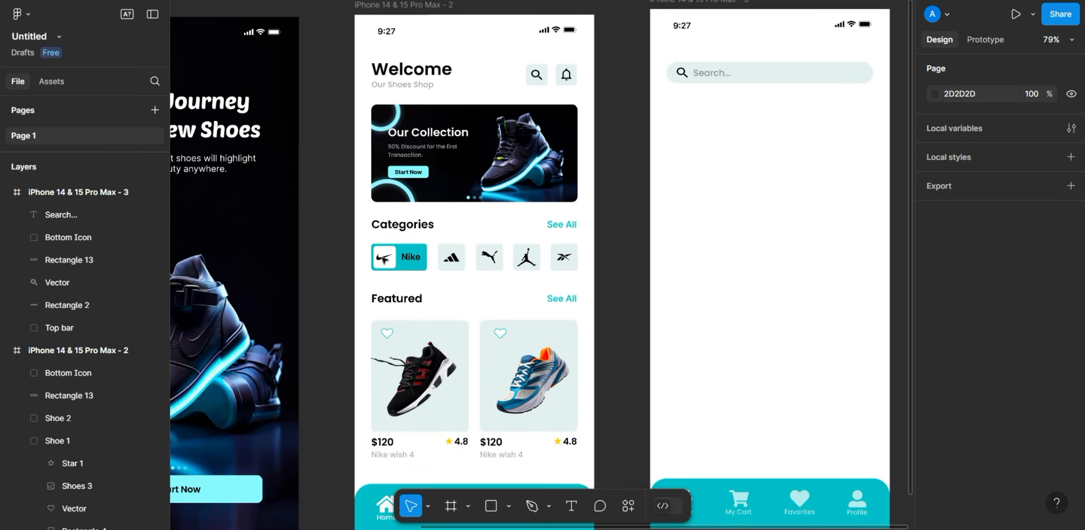
{"action": "left_click", "coordinate": [382, 259]}
{"action": "double_click", "coordinate": [381, 258]}
{"action": "left_click_drag", "start_coordinate": [383, 257], "coordinate": [748, 54]}
{"action": "scroll", "coordinate": [745, 97], "scroll_direction": "up", "scroll_amount": 4}
{"action": "scroll", "coordinate": [629, 124], "scroll_direction": "down", "scroll_amount": 5}
{"action": "scroll", "coordinate": [460, 470], "scroll_direction": "up", "scroll_amount": 3}
{"action": "scroll", "coordinate": [535, 290], "scroll_direction": "up", "scroll_amount": 8}
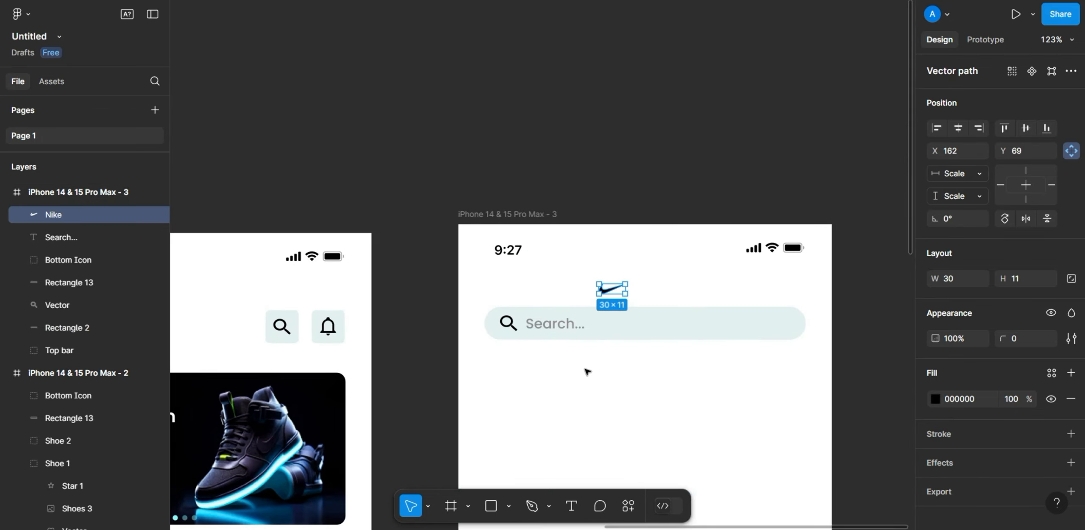
{"action": "left_click", "coordinate": [600, 376]}
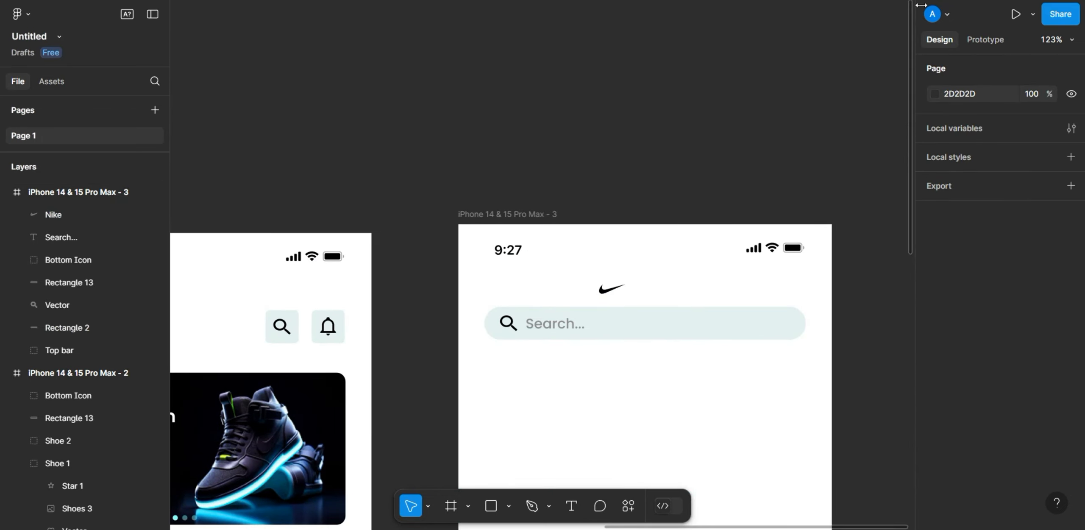
Step: Add the title text "Nike" in Poppins SemiBold 20 near the swoosh
{"action": "left_click", "coordinate": [635, 290]}
{"action": "left_click", "coordinate": [975, 447]}
{"action": "left_click", "coordinate": [970, 283]}
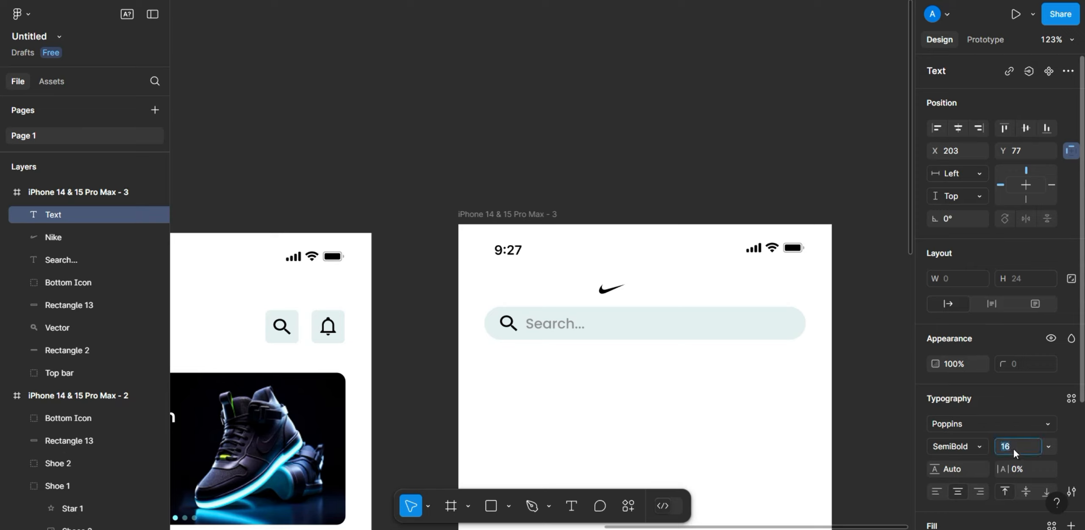
{"action": "type", "text": "20"}
{"action": "left_click", "coordinate": [572, 505]}
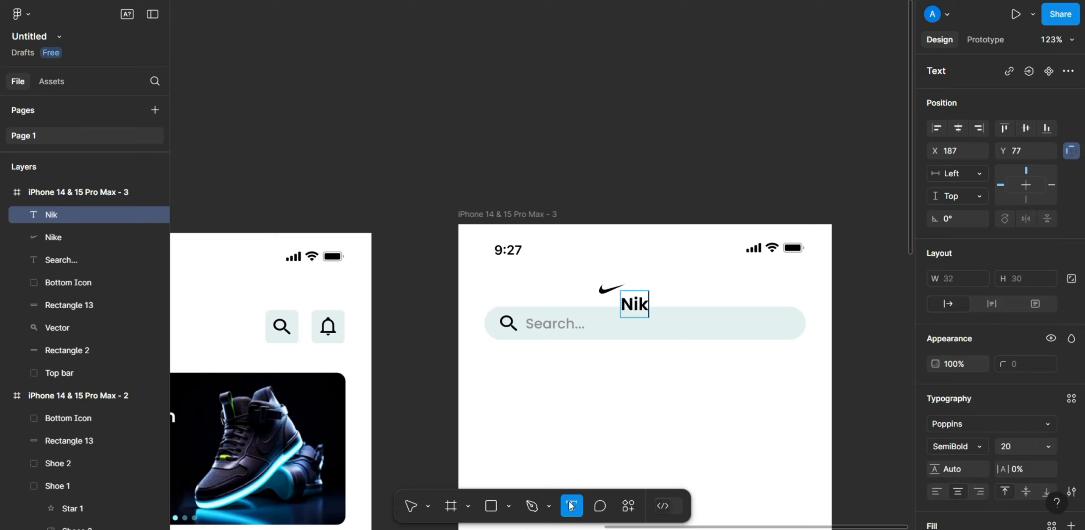
{"action": "left_click", "coordinate": [637, 394]}
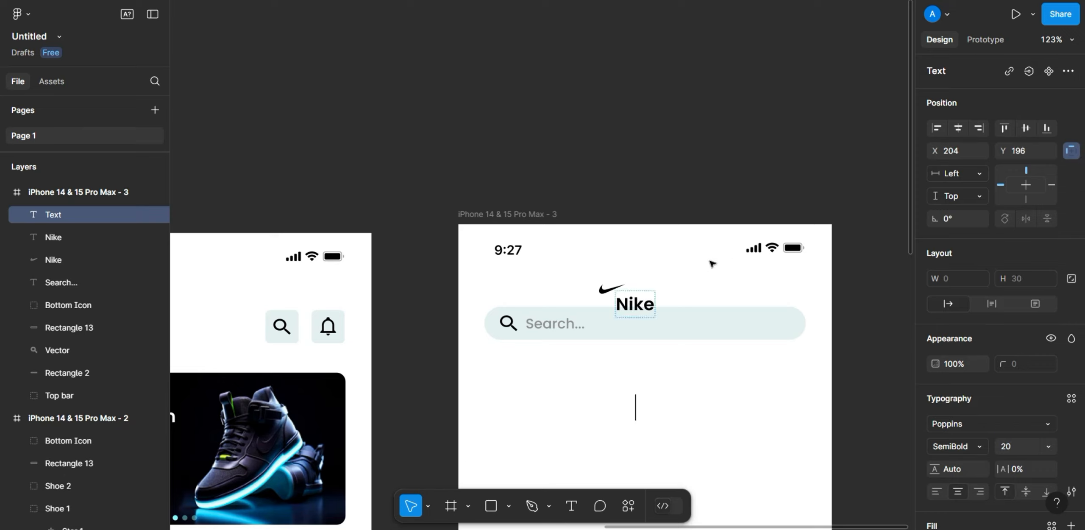
Step: Line up the "Nike" text beside the swoosh and centre the pair above the search bar
{"action": "left_click", "coordinate": [703, 283]}
{"action": "mouse_move", "coordinate": [640, 307]}
{"action": "left_mouse_down"}
{"action": "mouse_move", "coordinate": [656, 290]}
{"action": "mouse_move", "coordinate": [642, 291]}
{"action": "left_mouse_up"}
{"action": "left_click", "coordinate": [617, 289], "text": "shift"}
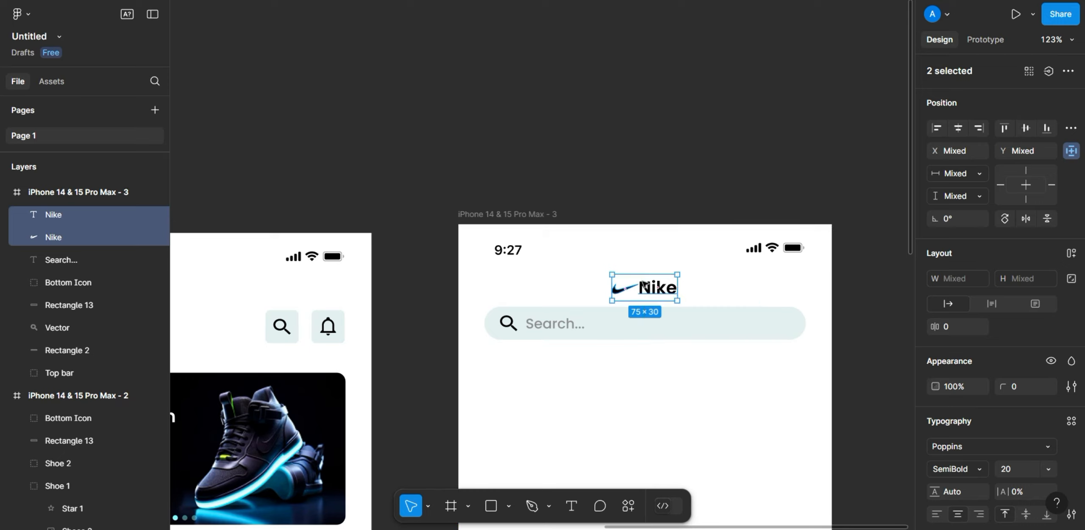
{"action": "left_click", "coordinate": [555, 368]}
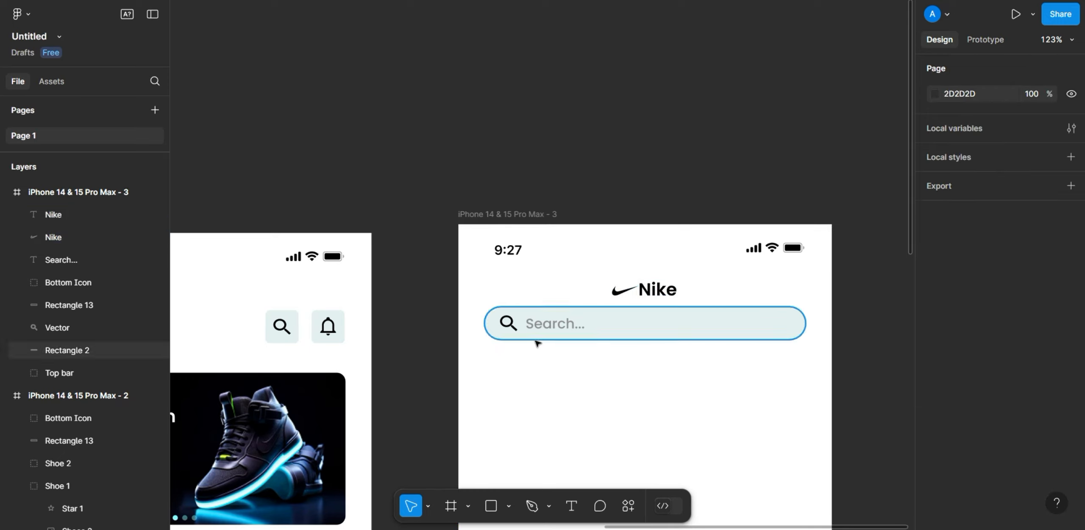
Step: Paste the round back button and place it above the search bar, aligned with the bar's left edge
{"action": "key", "text": "ctrl+v"}
{"action": "scroll", "coordinate": [530, 284], "scroll_direction": "up", "scroll_amount": 5}
{"action": "left_click_drag", "start_coordinate": [549, 242], "coordinate": [466, 291]}
{"action": "left_click", "coordinate": [272, 140]}
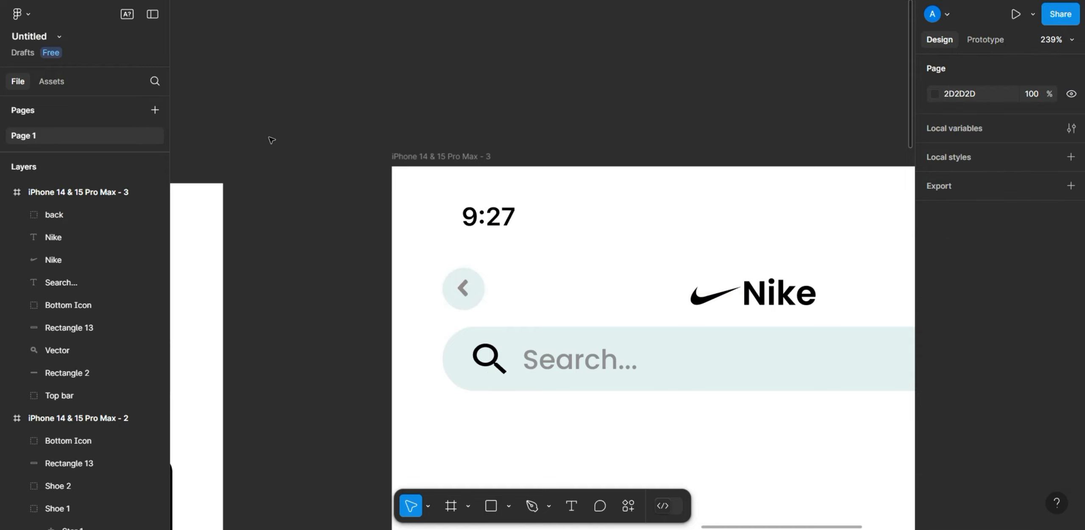
Step: Copy the "Featured" heading from the home screen to the left margin below the third frame's search bar
{"action": "scroll", "coordinate": [529, 199], "scroll_direction": "down", "scroll_amount": 8}
{"action": "scroll", "coordinate": [490, 347], "scroll_direction": "up", "scroll_amount": 3}
{"action": "scroll", "coordinate": [500, 303], "scroll_direction": "down", "scroll_amount": 2}
{"action": "scroll", "coordinate": [503, 308], "scroll_direction": "down", "scroll_amount": 3}
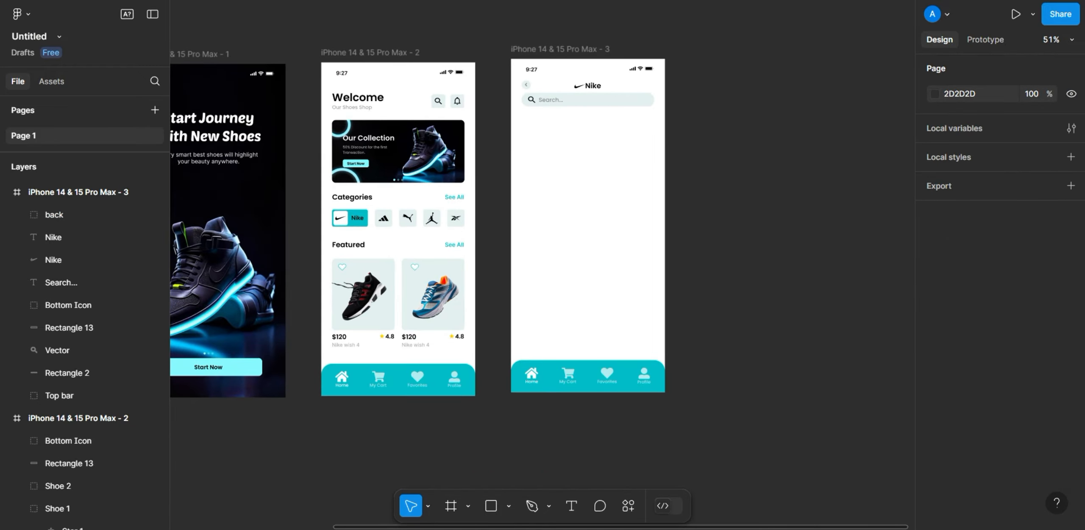
{"action": "scroll", "coordinate": [392, 257], "scroll_direction": "up", "scroll_amount": 5}
{"action": "scroll", "coordinate": [472, 259], "scroll_direction": "down", "scroll_amount": 3}
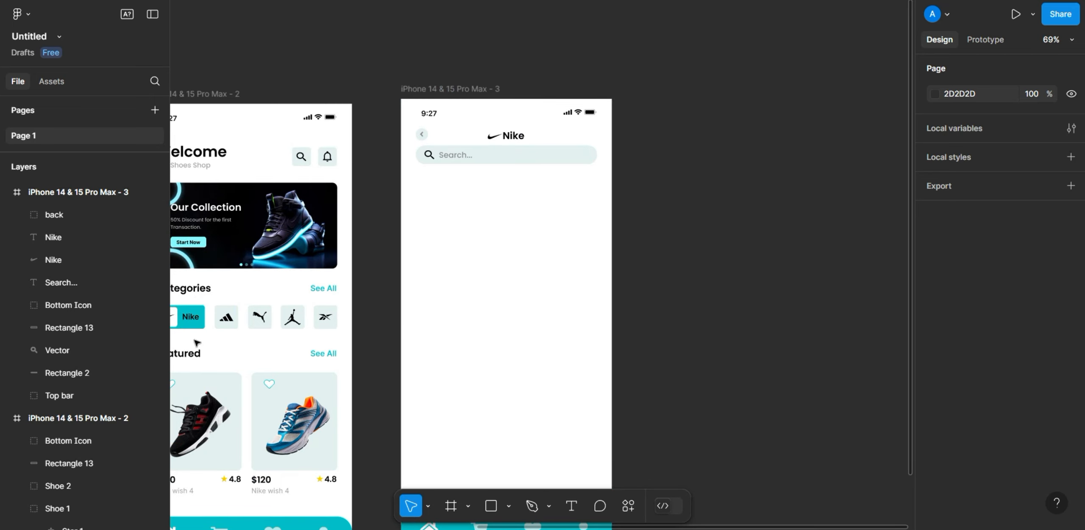
{"action": "left_click", "coordinate": [187, 353]}
{"action": "scroll", "coordinate": [497, 327], "scroll_direction": "up", "scroll_amount": 2}
{"action": "left_click_drag", "start_coordinate": [339, 329], "coordinate": [664, 111]}
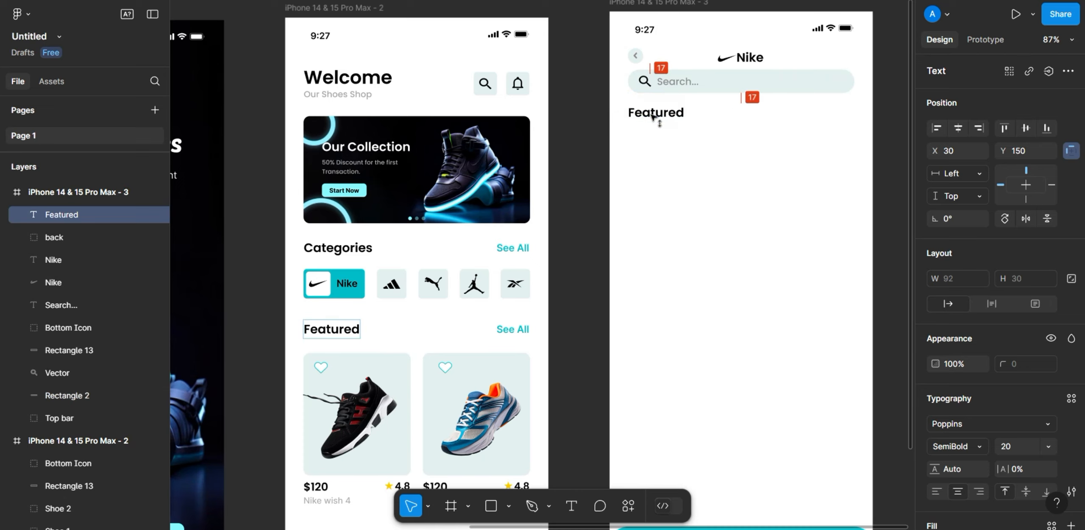
Step: Nudge the copied "Featured" heading vertically to Y 148
{"action": "key", "text": "shift+Down"}
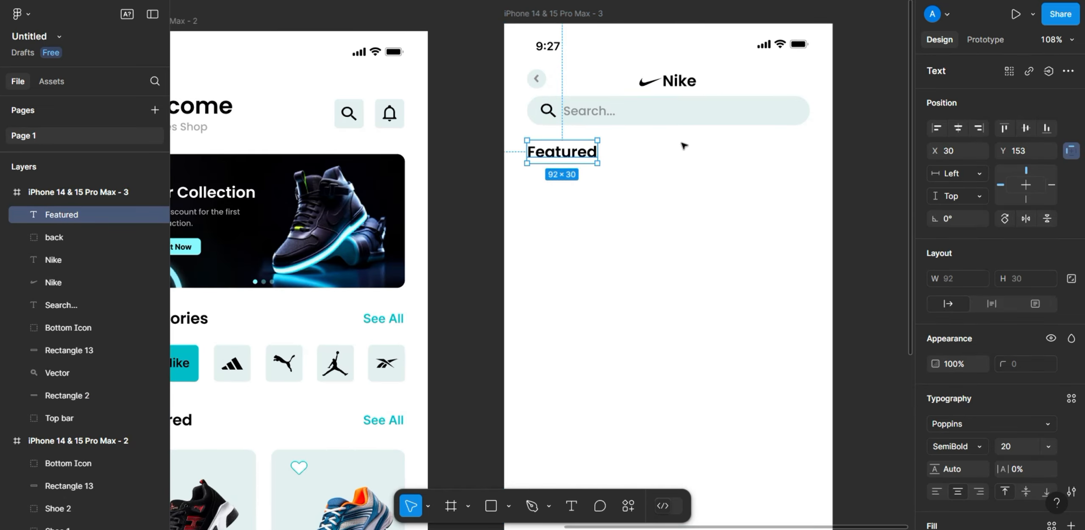
{"action": "key", "text": "Up"}
{"action": "key", "text": "Up"}
{"action": "key", "text": "Up"}
{"action": "key", "text": "Up"}
{"action": "key", "text": "Up"}
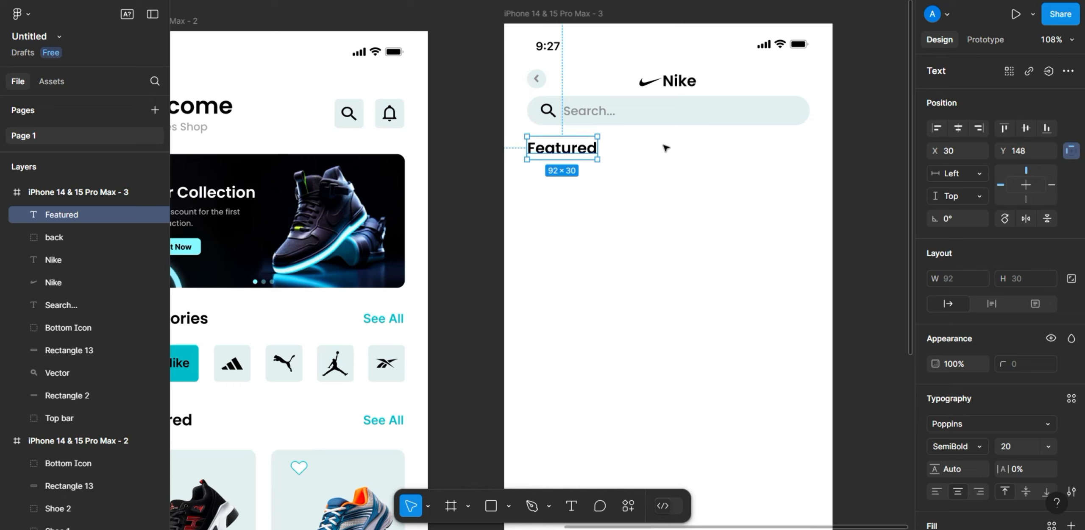
{"action": "key", "text": "Escape"}
Step: Paste the filter button and place it level with the "Featured" heading, flush with the search bar's right edge
{"action": "key", "text": "ctrl+v"}
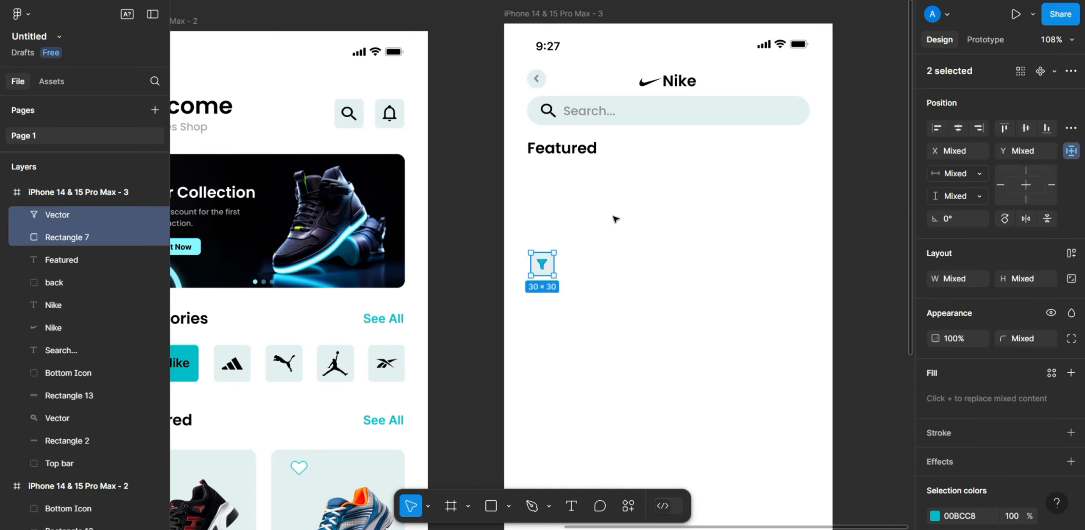
{"action": "left_click_drag", "start_coordinate": [542, 264], "coordinate": [798, 148]}
{"action": "left_click", "coordinate": [563, 148], "text": "shift"}
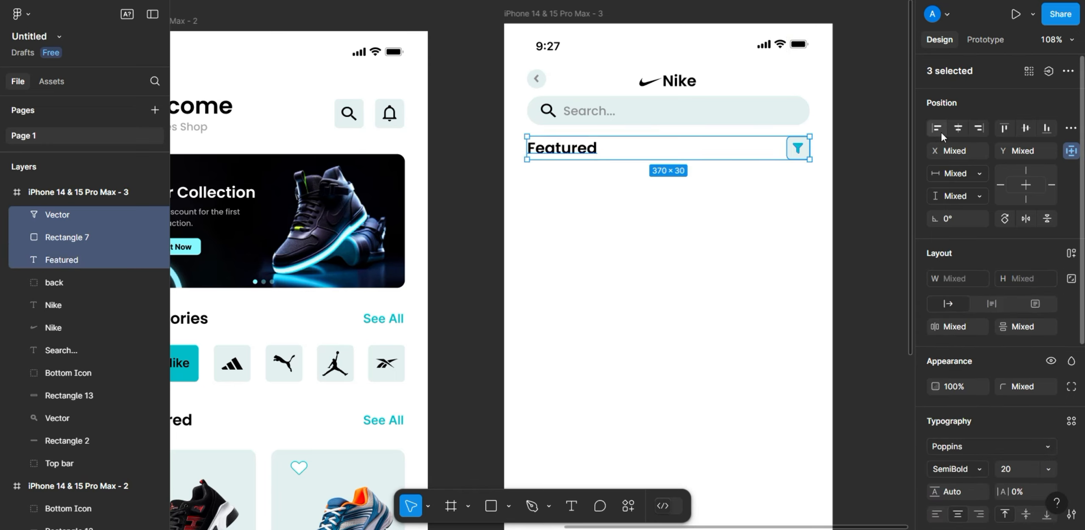
{"action": "left_click", "coordinate": [833, 193]}
Step: Move the six shoe cards from beside the onboarding screen to the empty canvas right of the third frame
{"action": "scroll", "coordinate": [612, 242], "scroll_direction": "down", "scroll_amount": 10}
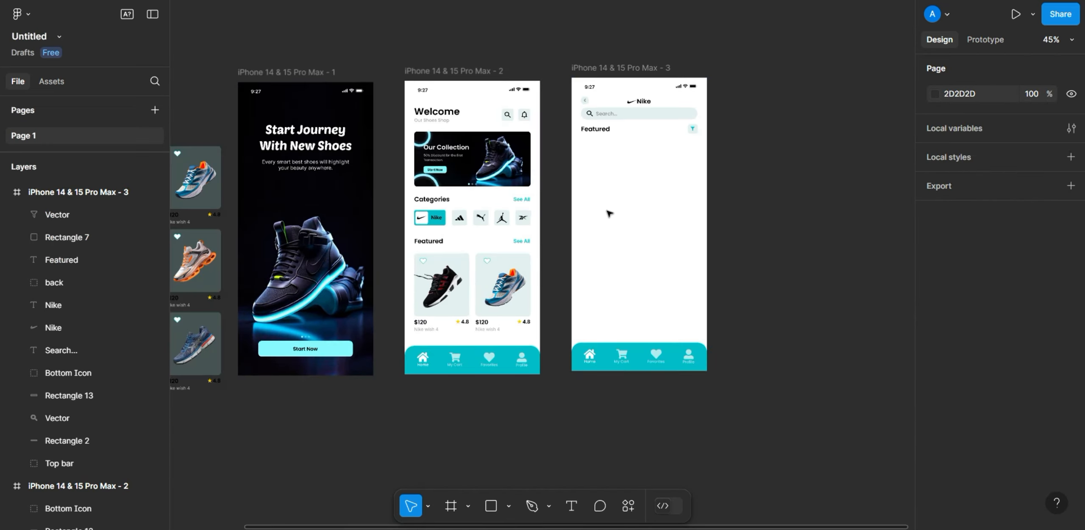
{"action": "scroll", "coordinate": [380, 134], "scroll_direction": "up", "scroll_amount": 3}
{"action": "left_click_drag", "start_coordinate": [409, 77], "coordinate": [484, 250]}
{"action": "left_click_drag", "start_coordinate": [497, 169], "coordinate": [835, 118]}
{"action": "scroll", "coordinate": [577, 157], "scroll_direction": "down", "scroll_amount": 4}
{"action": "scroll", "coordinate": [685, 128], "scroll_direction": "up", "scroll_amount": 7}
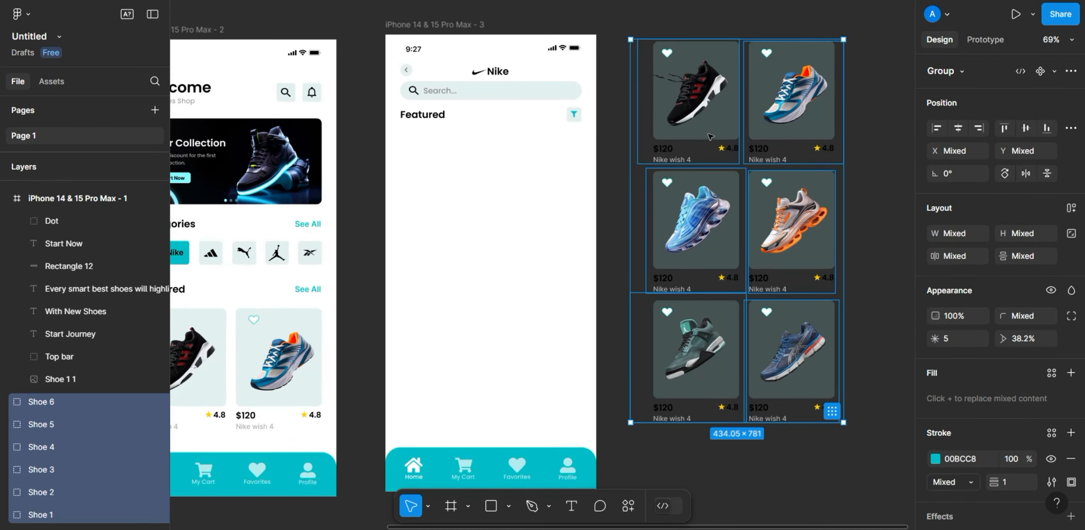
Step: Wrap the six shoe cards in a frame and set its scroll overflow to Vertical
{"action": "right_click", "coordinate": [720, 186]}
{"action": "left_click", "coordinate": [767, 234]}
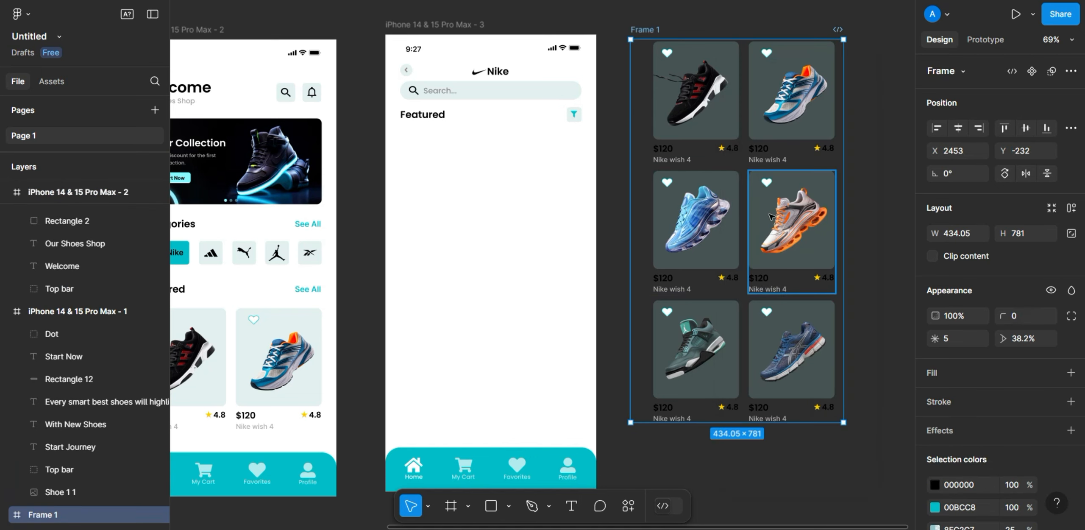
{"action": "left_click", "coordinate": [997, 41]}
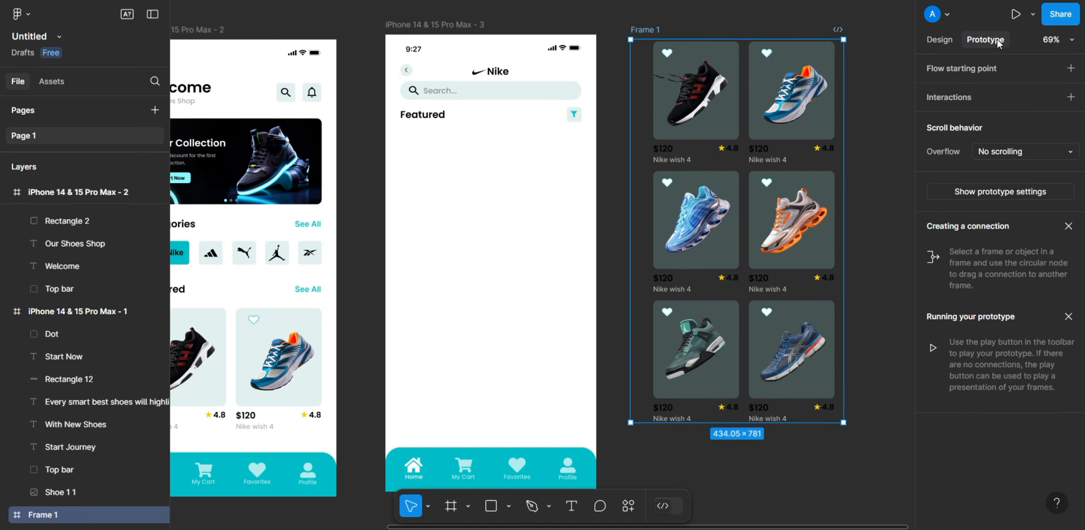
{"action": "left_click", "coordinate": [1026, 152]}
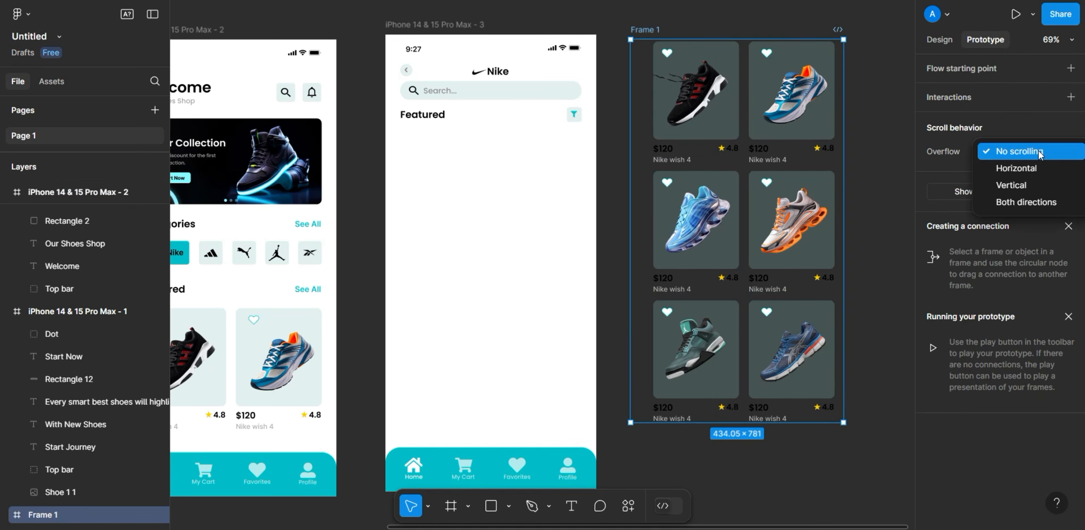
{"action": "left_click", "coordinate": [1029, 187]}
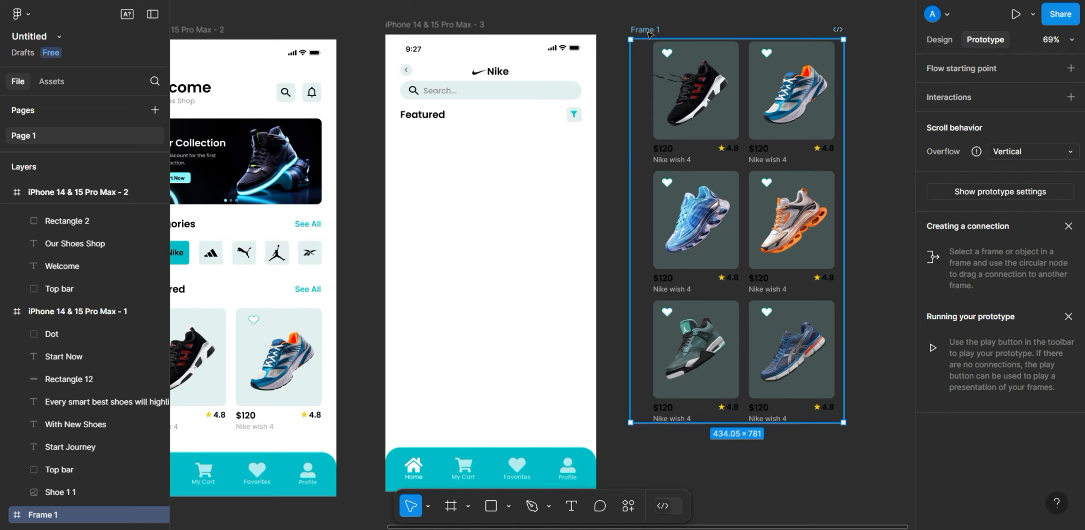
Step: Turn on Clip content for the shoe card frame and place it below the "Featured" heading on the third screen
{"action": "left_click", "coordinate": [939, 39]}
{"action": "left_click", "coordinate": [934, 255]}
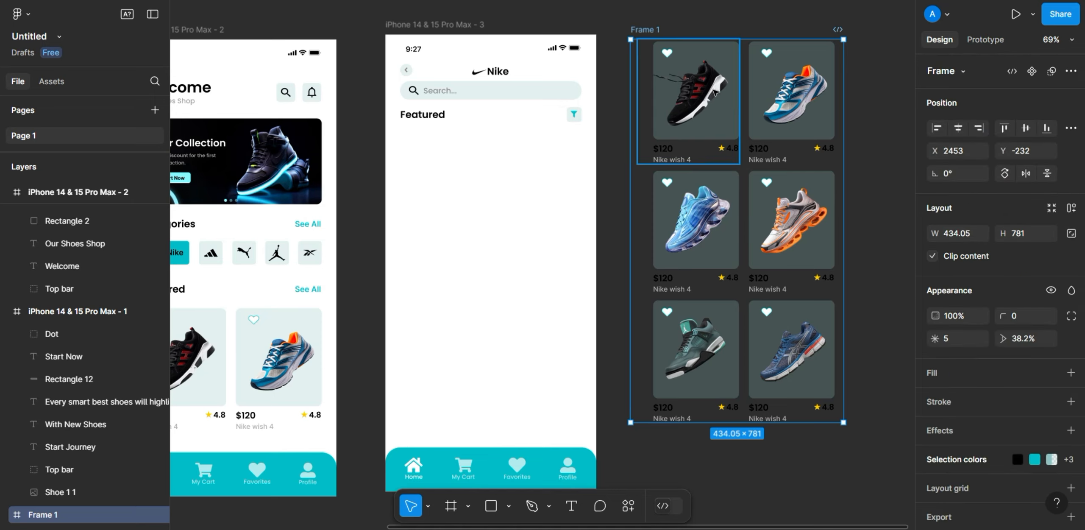
{"action": "left_click_drag", "start_coordinate": [715, 92], "coordinate": [480, 191]}
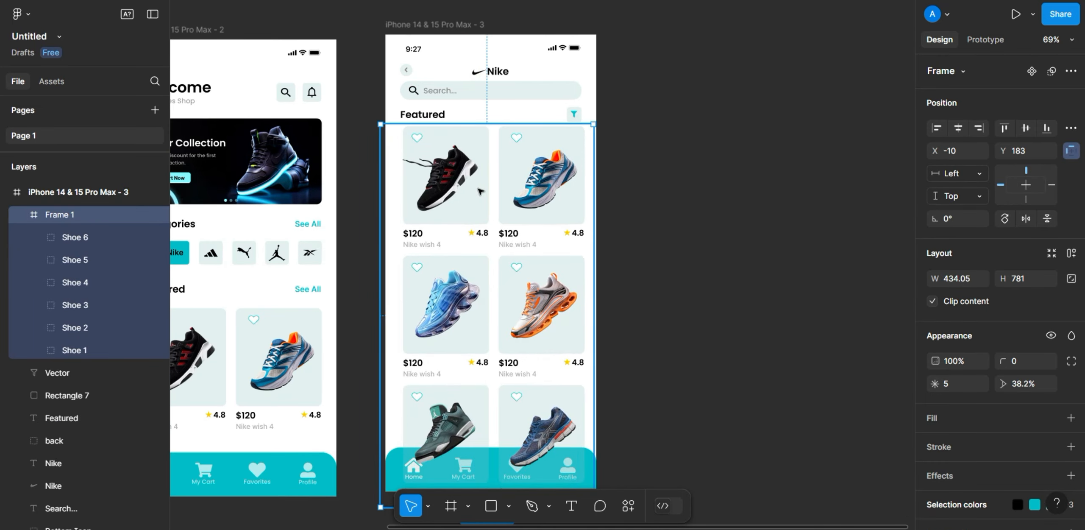
{"action": "scroll", "coordinate": [436, 199], "scroll_direction": "up", "scroll_amount": 2}
{"action": "scroll", "coordinate": [623, 173], "scroll_direction": "down", "scroll_amount": 3}
{"action": "scroll", "coordinate": [511, 136], "scroll_direction": "up", "scroll_amount": 3}
{"action": "left_click_drag", "start_coordinate": [603, 155], "coordinate": [598, 161]}
Step: Check the first card's spacing from the "Featured" heading and nudge the shoe card frame to X -16, Y 189
{"action": "scroll", "coordinate": [536, 138], "scroll_direction": "up", "scroll_amount": 3}
{"action": "double_click", "coordinate": [546, 110]}
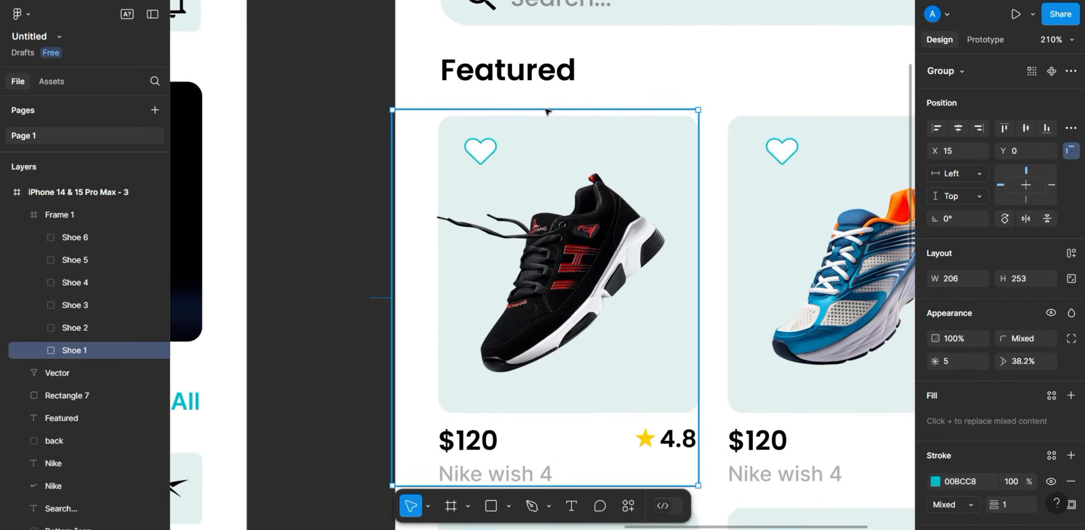
{"action": "key", "text": "alt"}
{"action": "double_click", "coordinate": [596, 135]}
{"action": "key", "text": "alt"}
{"action": "left_click", "coordinate": [547, 121]}
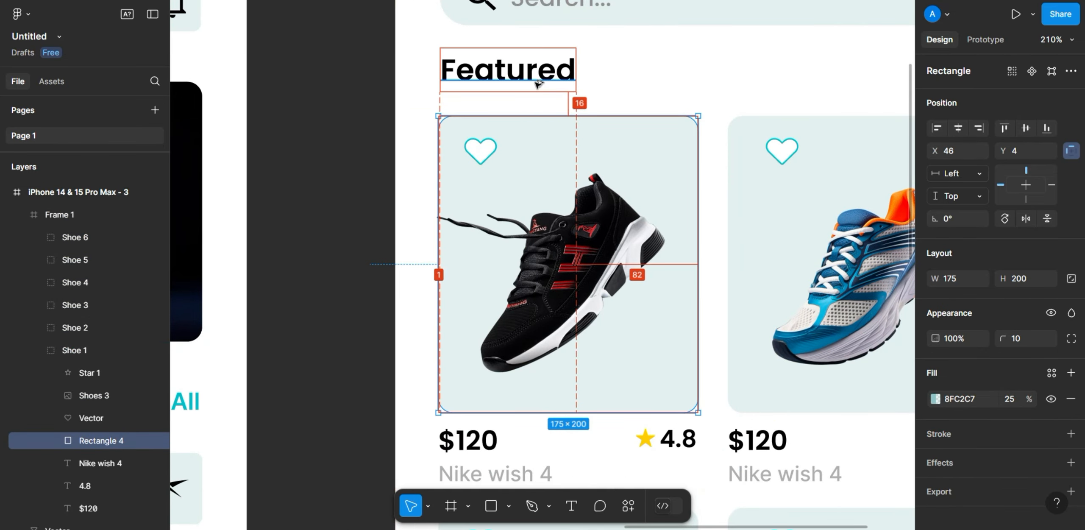
{"action": "scroll", "coordinate": [445, 188], "scroll_direction": "down", "scroll_amount": 5}
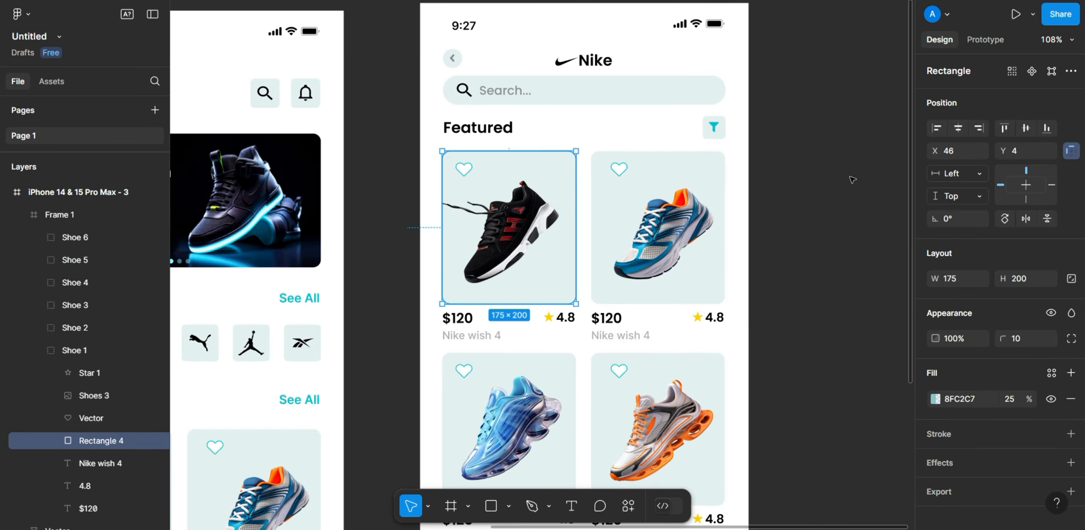
{"action": "left_click", "coordinate": [580, 187]}
{"action": "left_click_drag", "start_coordinate": [584, 208], "coordinate": [585, 207]}
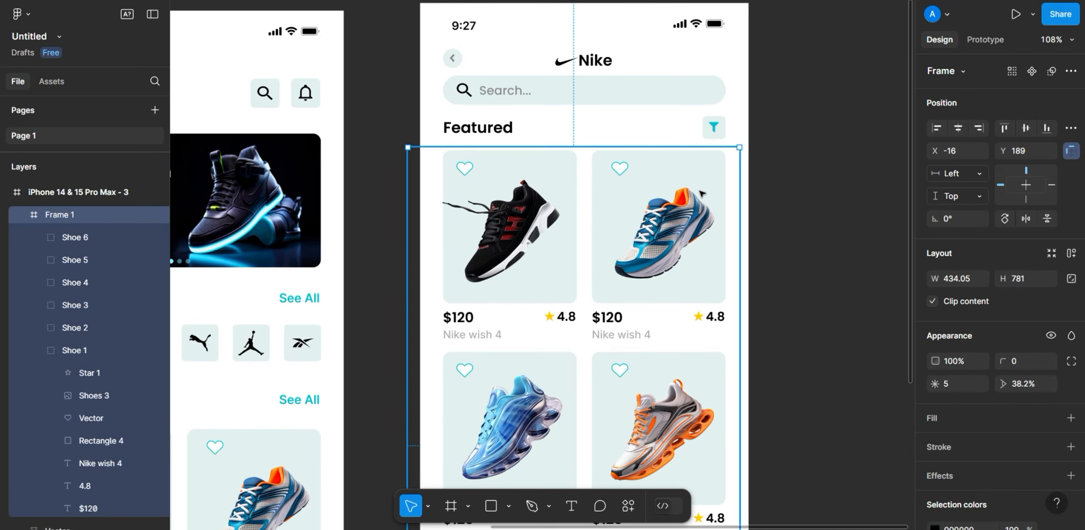
Step: Shorten the shoe card frame so its lower edge ends at the top of the bottom navigation bar
{"action": "left_click", "coordinate": [810, 174]}
{"action": "scroll", "coordinate": [664, 157], "scroll_direction": "down", "scroll_amount": 5}
{"action": "scroll", "coordinate": [652, 377], "scroll_direction": "up", "scroll_amount": 3}
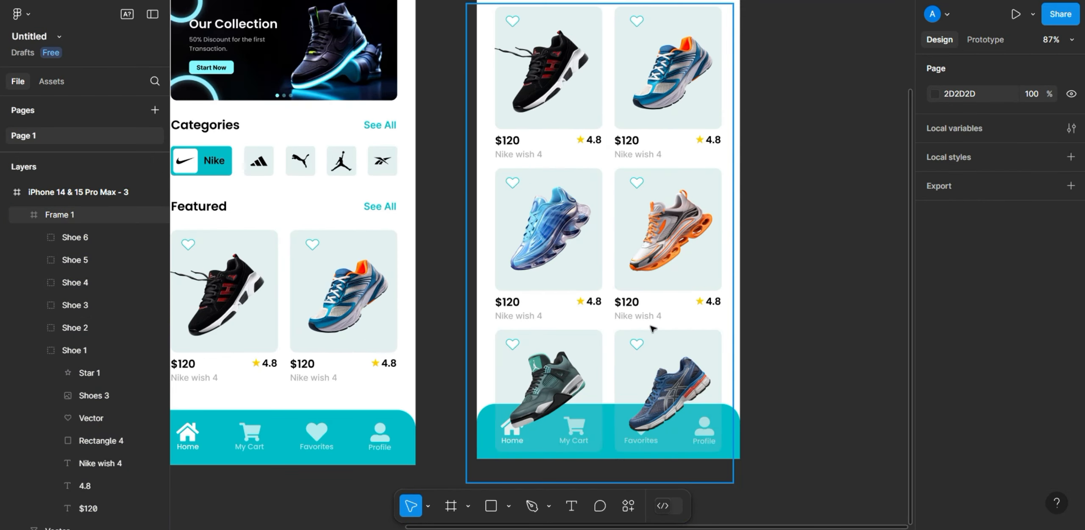
{"action": "left_click", "coordinate": [648, 376]}
{"action": "left_click_drag", "start_coordinate": [692, 482], "coordinate": [696, 404]}
{"action": "left_click", "coordinate": [813, 347]}
Step: Make the onboarding screen, iPhone 14 & 15 Pro Max - 1, a prototype flow starting point
{"action": "scroll", "coordinate": [655, 327], "scroll_direction": "down", "scroll_amount": 6}
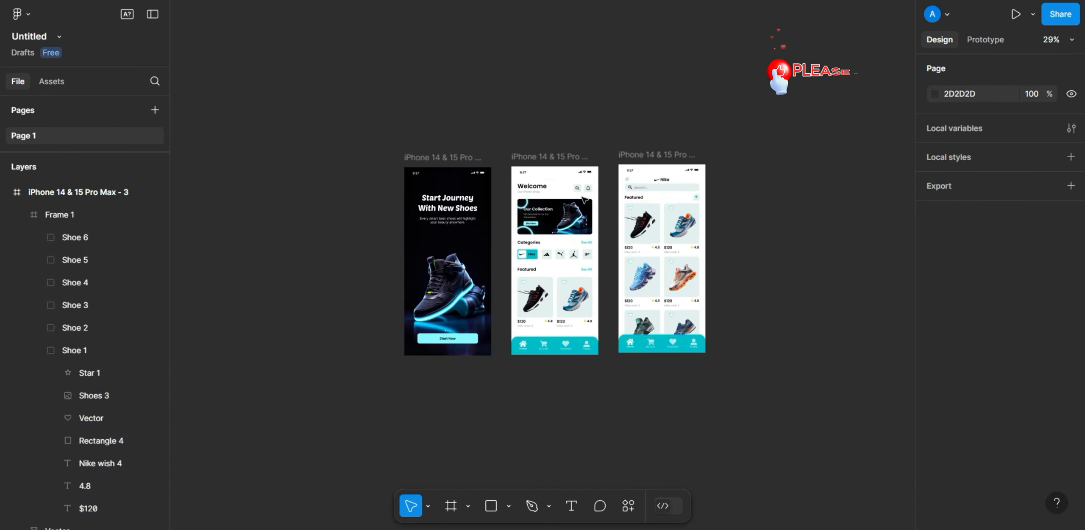
{"action": "scroll", "coordinate": [506, 208], "scroll_direction": "up", "scroll_amount": 3}
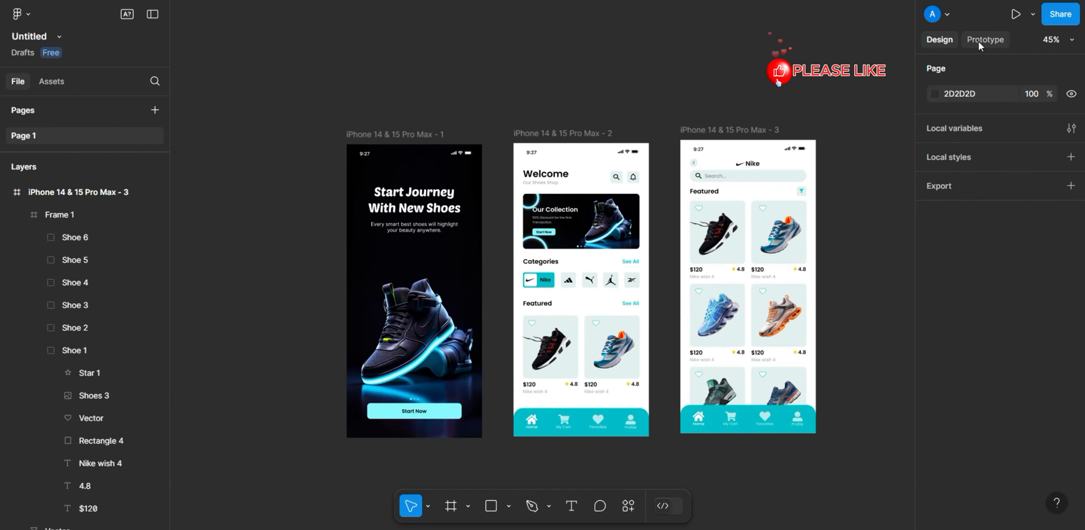
{"action": "left_click", "coordinate": [979, 41]}
{"action": "left_click", "coordinate": [398, 136]}
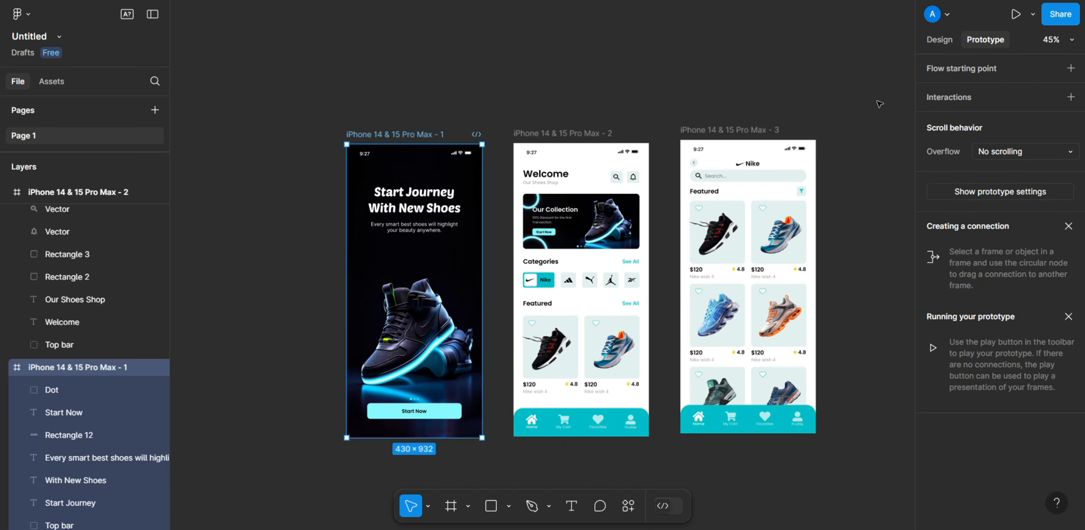
{"action": "left_click", "coordinate": [1071, 68]}
Step: Link the "Start Now" button to the home screen with an On click, Navigate to interaction using the Slide in animation
{"action": "left_click", "coordinate": [451, 413]}
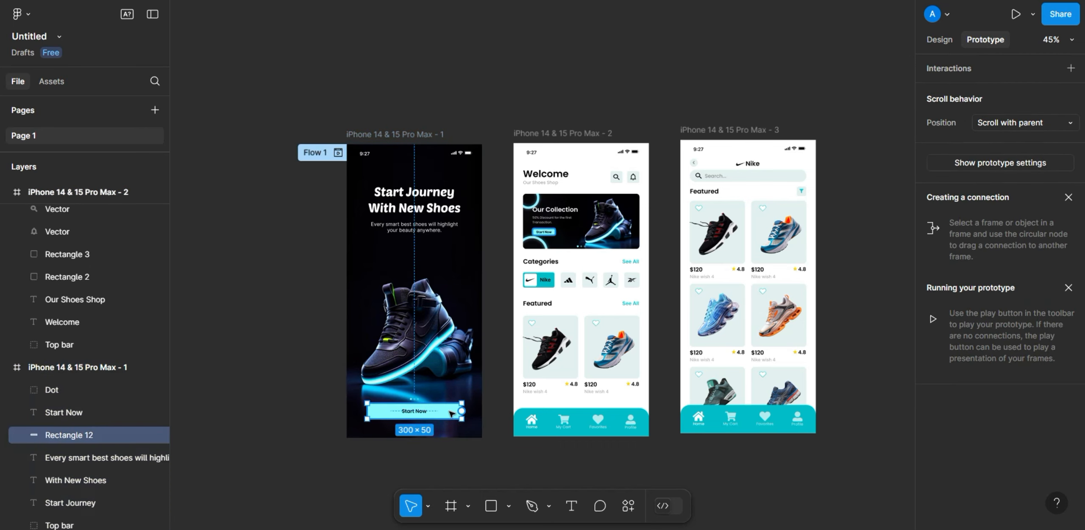
{"action": "left_click_drag", "start_coordinate": [505, 363], "coordinate": [545, 351]}
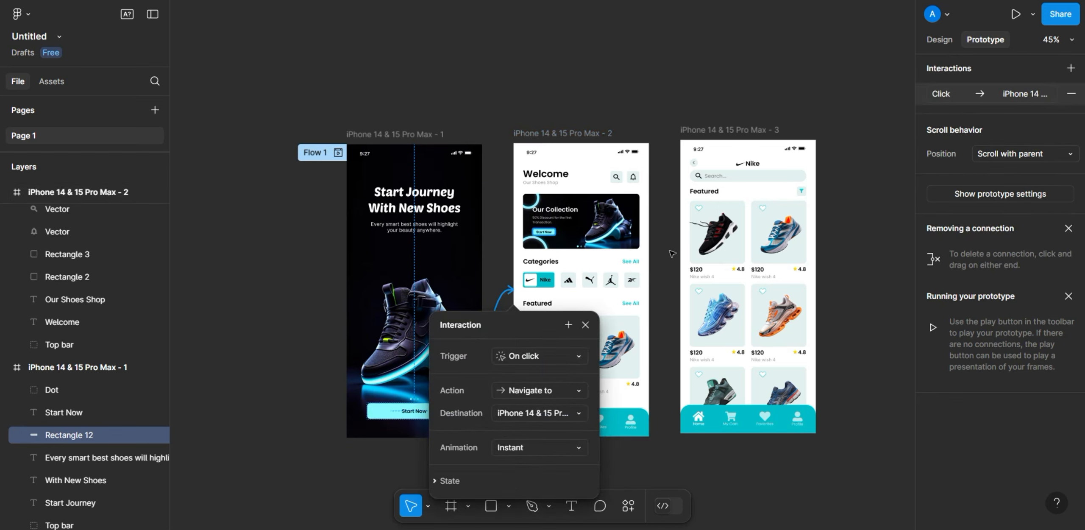
{"action": "scroll", "coordinate": [519, 381], "scroll_direction": "down", "scroll_amount": 3}
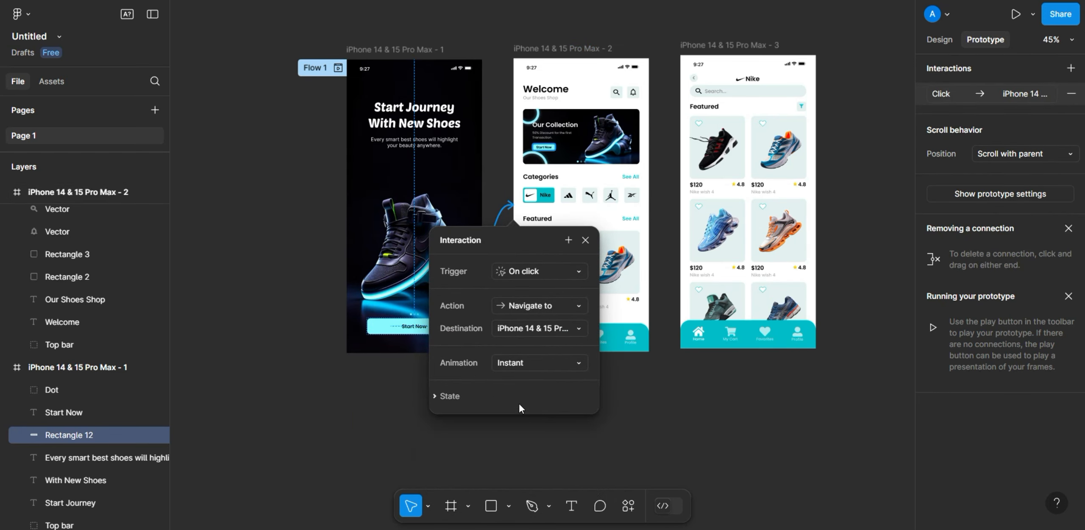
{"action": "left_click", "coordinate": [530, 363]}
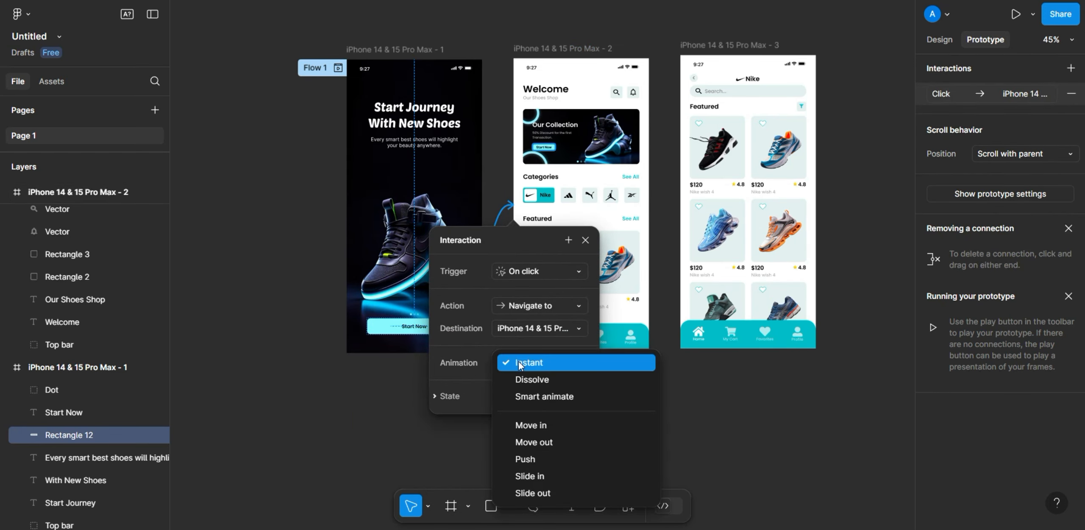
{"action": "left_click", "coordinate": [535, 472]}
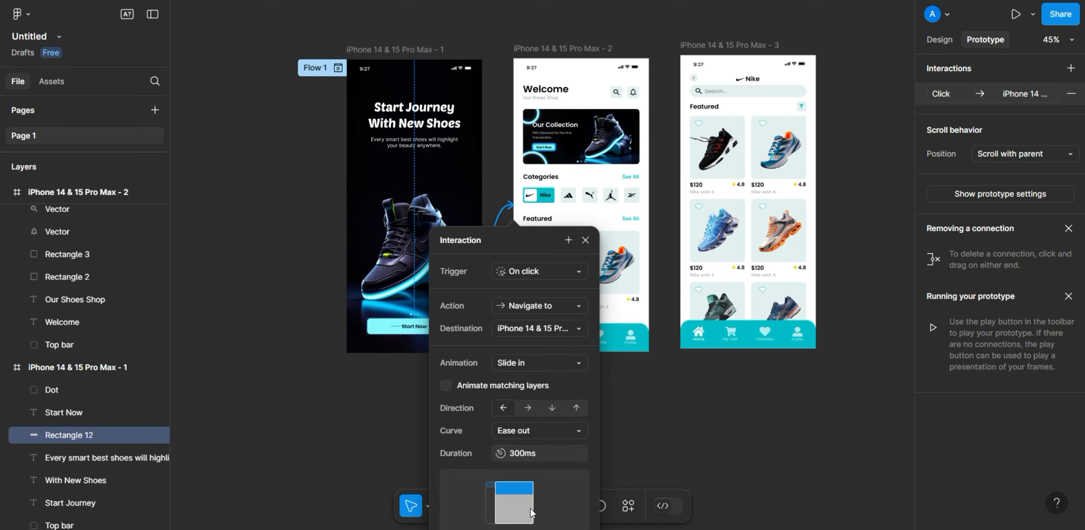
{"action": "left_click", "coordinate": [585, 241]}
Step: Link the "See All" text beside the home screen's Featured heading to the Nike screen with an On click Slide in interaction
{"action": "left_click", "coordinate": [634, 221]}
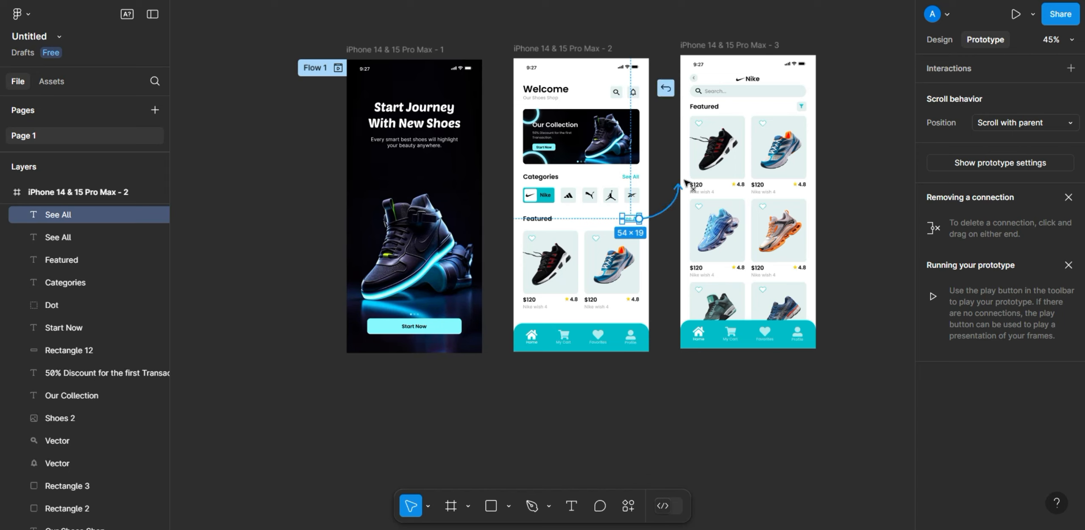
{"action": "left_click_drag", "start_coordinate": [684, 182], "coordinate": [667, 209]}
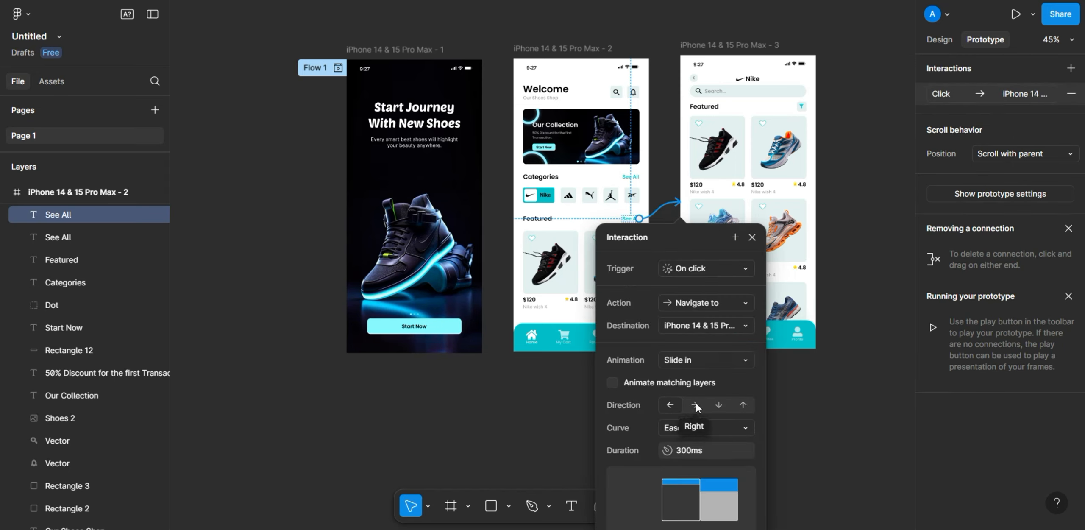
{"action": "left_click", "coordinate": [752, 237]}
Step: Link the Nike screen's back button to the home screen on click, with a Slide in animation directed right
{"action": "left_click", "coordinate": [694, 78]}
{"action": "left_click_drag", "start_coordinate": [681, 111], "coordinate": [617, 295]}
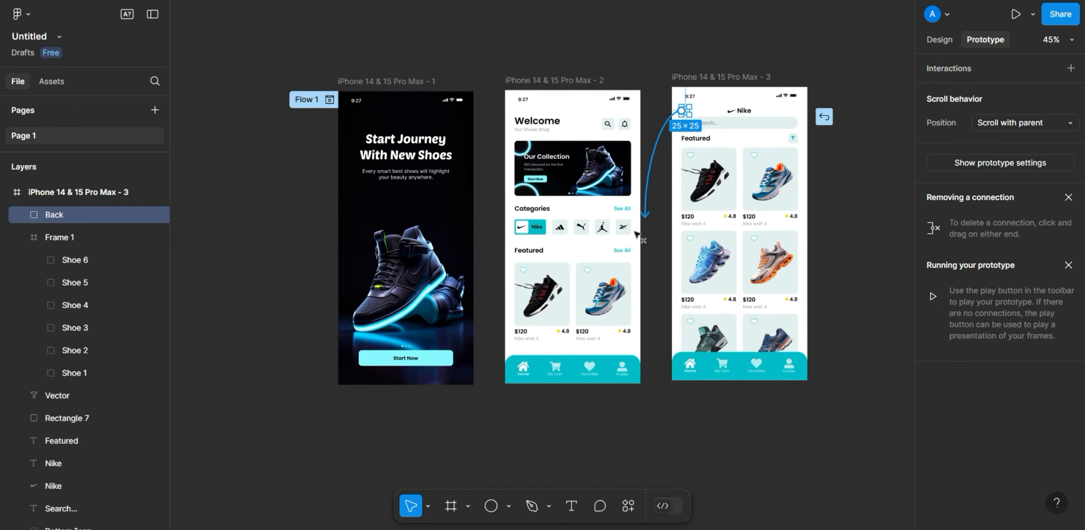
{"action": "scroll", "coordinate": [649, 302], "scroll_direction": "down", "scroll_amount": 4}
{"action": "left_click", "coordinate": [655, 268]}
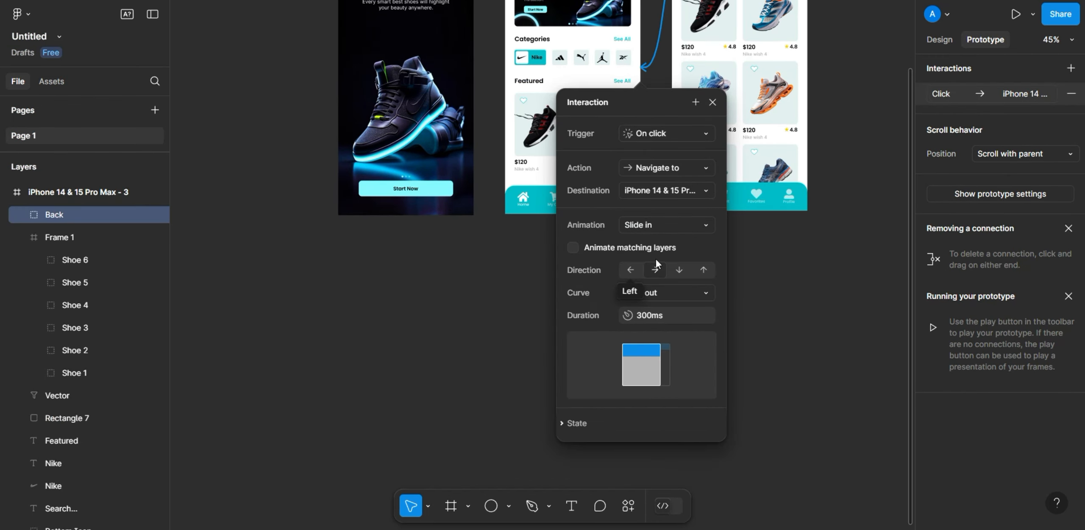
{"action": "left_click", "coordinate": [713, 103]}
Step: Preview the prototype from the onboarding screen through Start Now and Featured See All, and test scrolling of the shoe cards
{"action": "scroll", "coordinate": [657, 335], "scroll_direction": "up", "scroll_amount": 4}
{"action": "scroll", "coordinate": [626, 322], "scroll_direction": "down", "scroll_amount": 3}
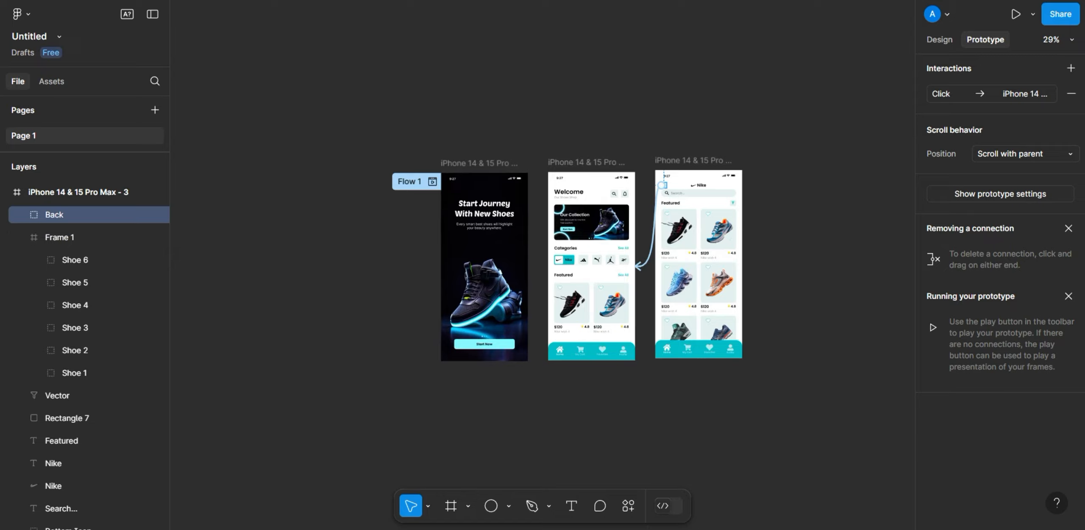
{"action": "left_click", "coordinate": [1015, 15]}
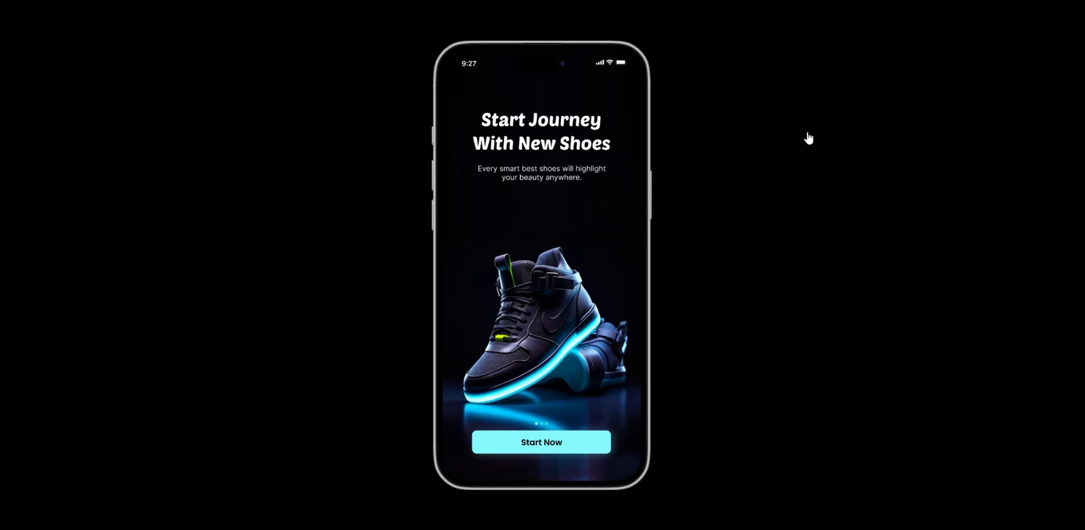
{"action": "left_click", "coordinate": [557, 443]}
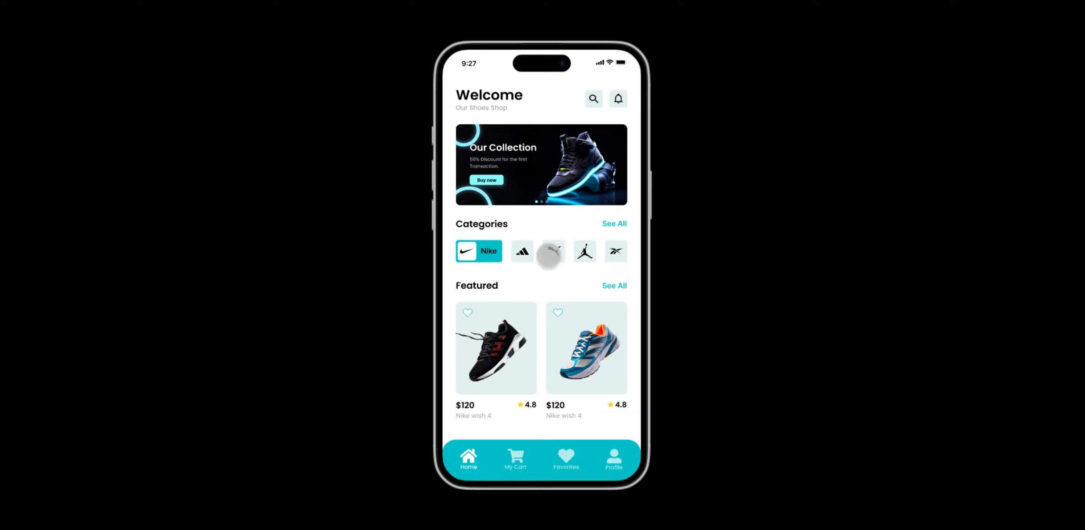
{"action": "left_click", "coordinate": [615, 287]}
{"action": "scroll", "coordinate": [584, 114], "scroll_direction": "down", "scroll_amount": 3}
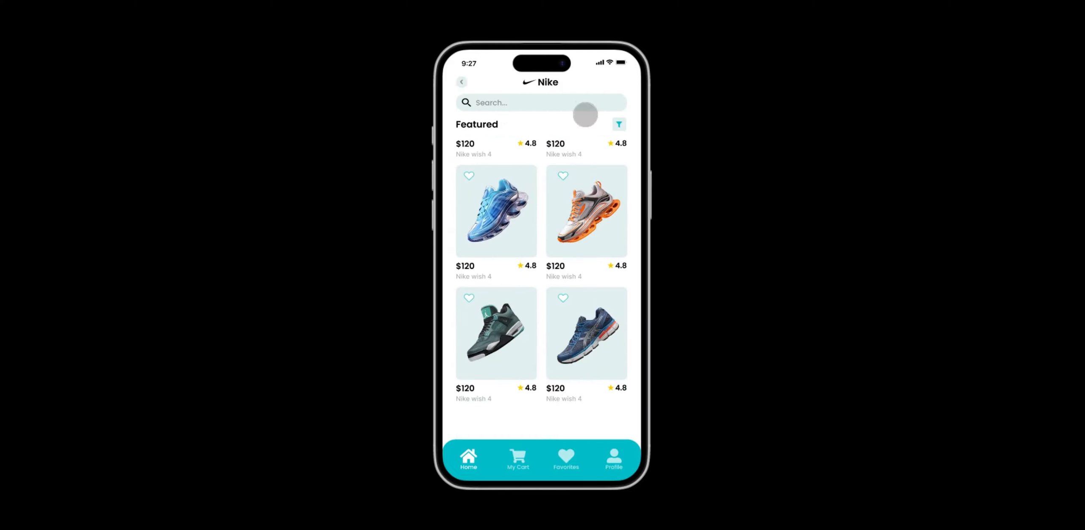